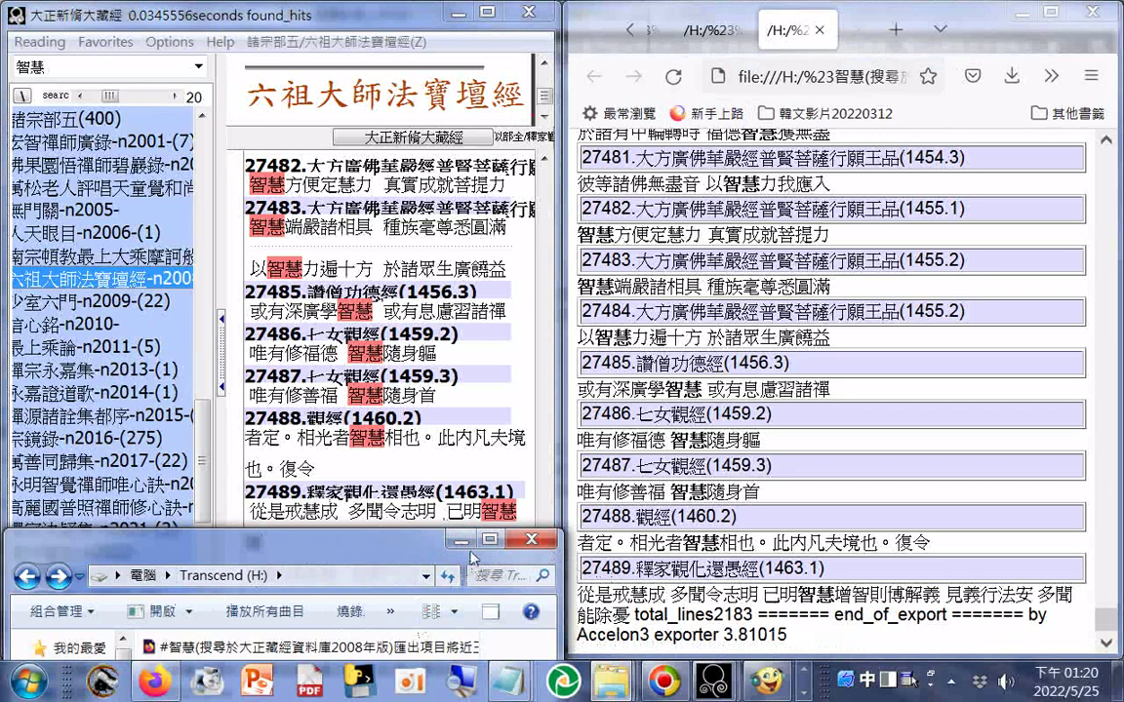
- Minimize the file browser window and look through the 智慧 search results back to the first entry
left_click(460, 539)
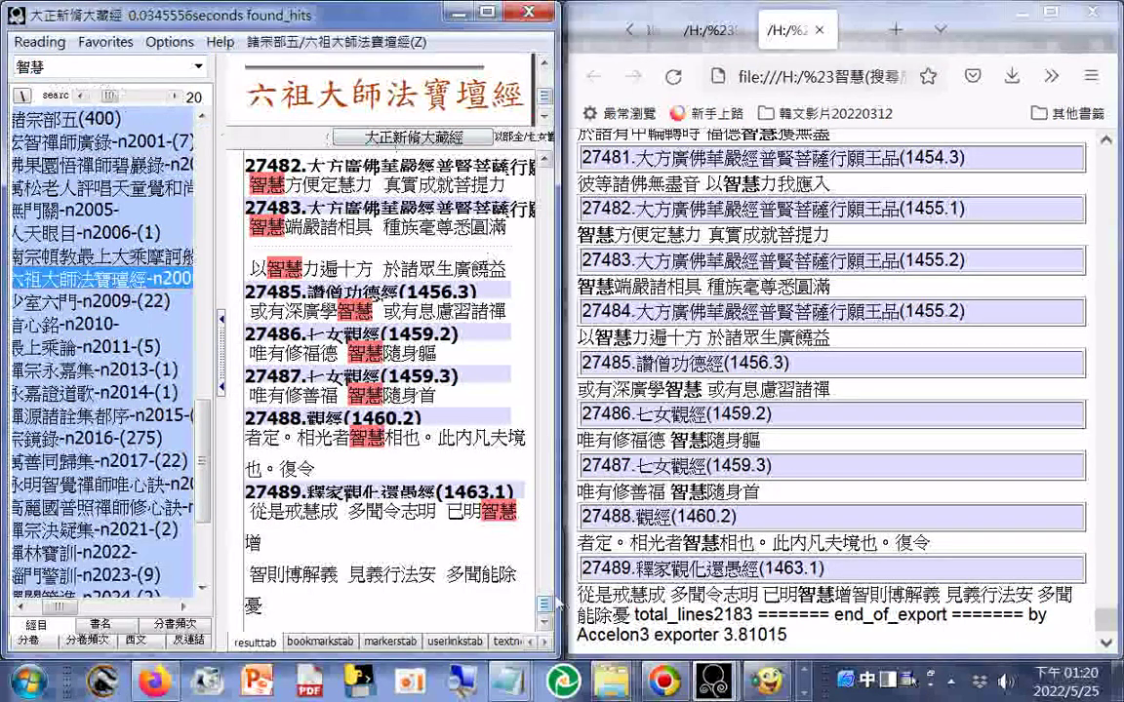
scroll(498, 547, "up", 15)
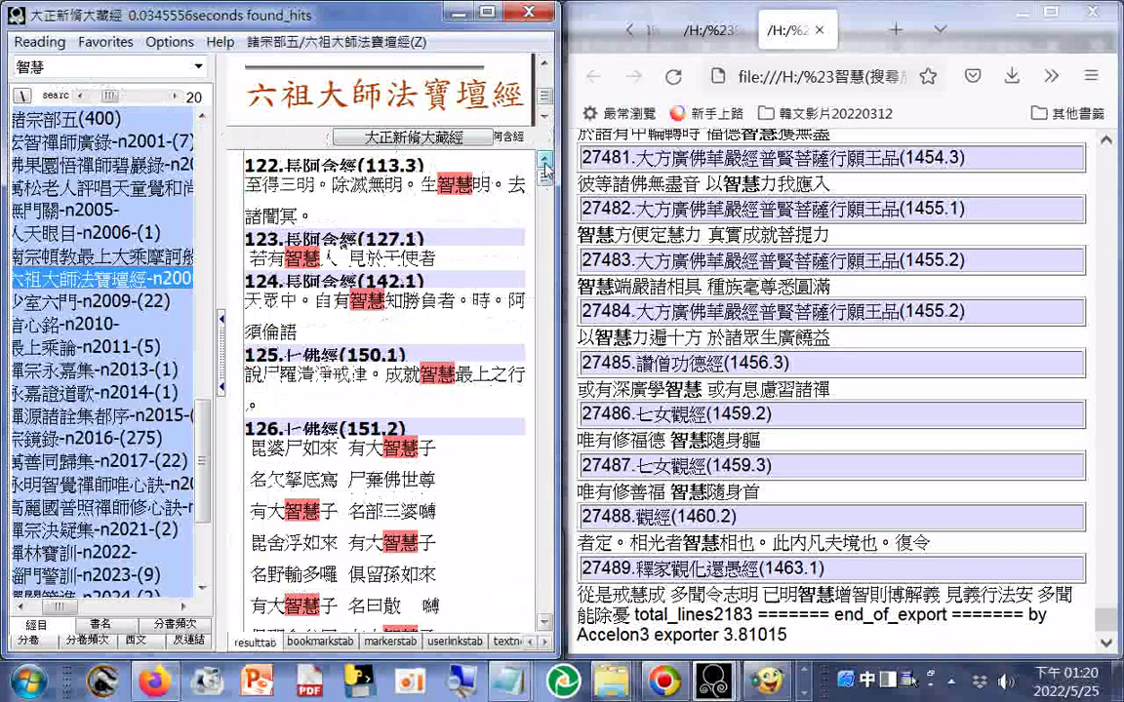
scroll(545, 171, "up", 10)
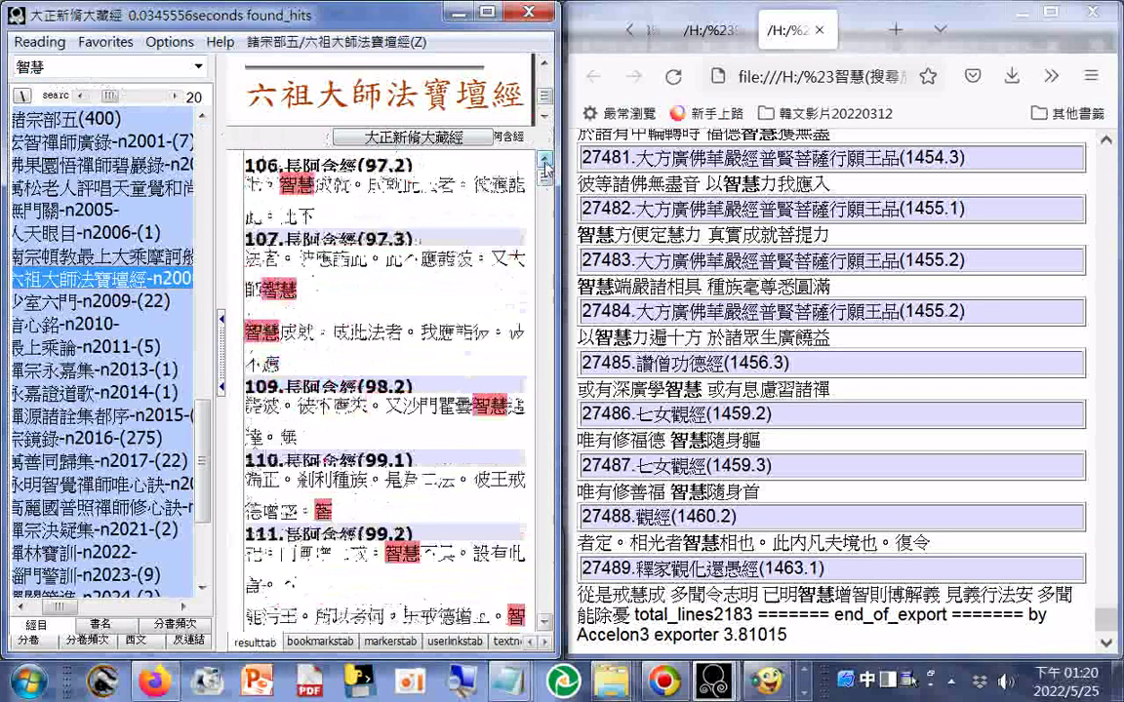
scroll(546, 170, "up", 10)
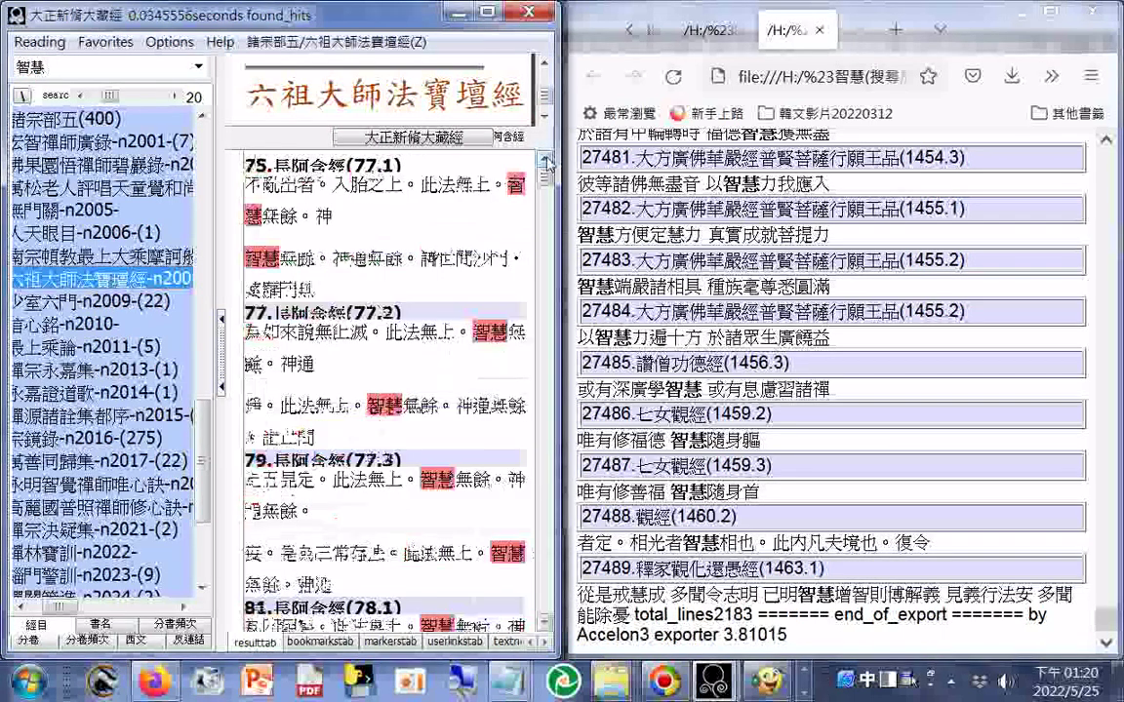
scroll(548, 166, "up", 4)
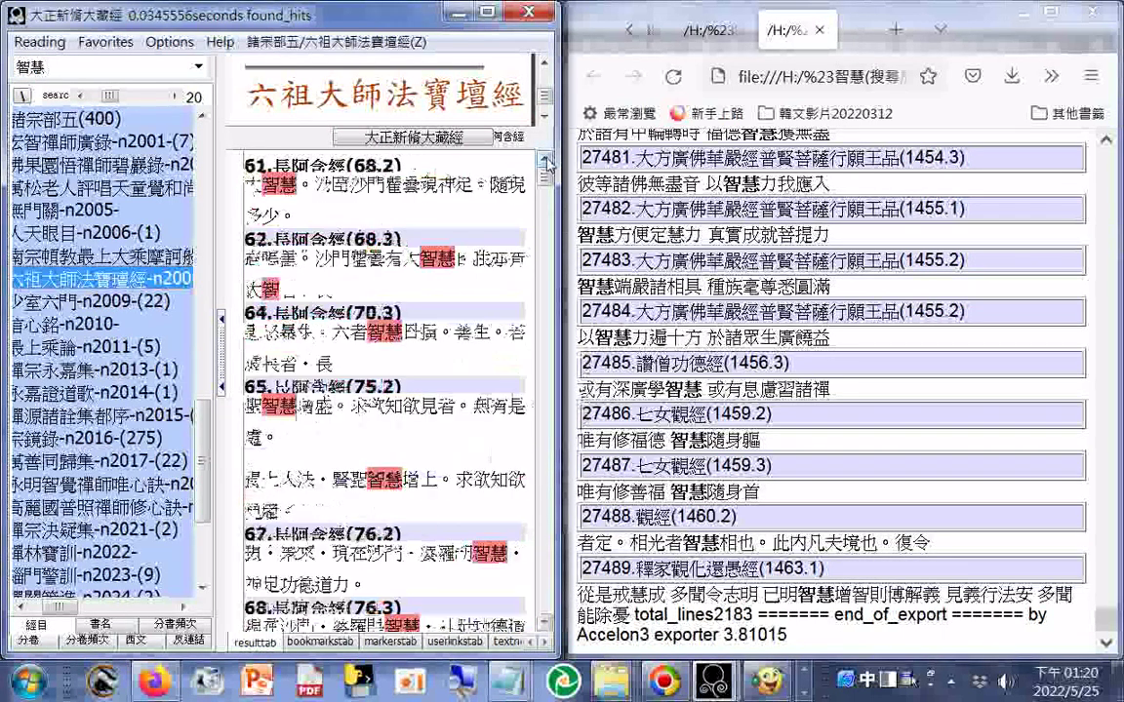
scroll(548, 165, "up", 5)
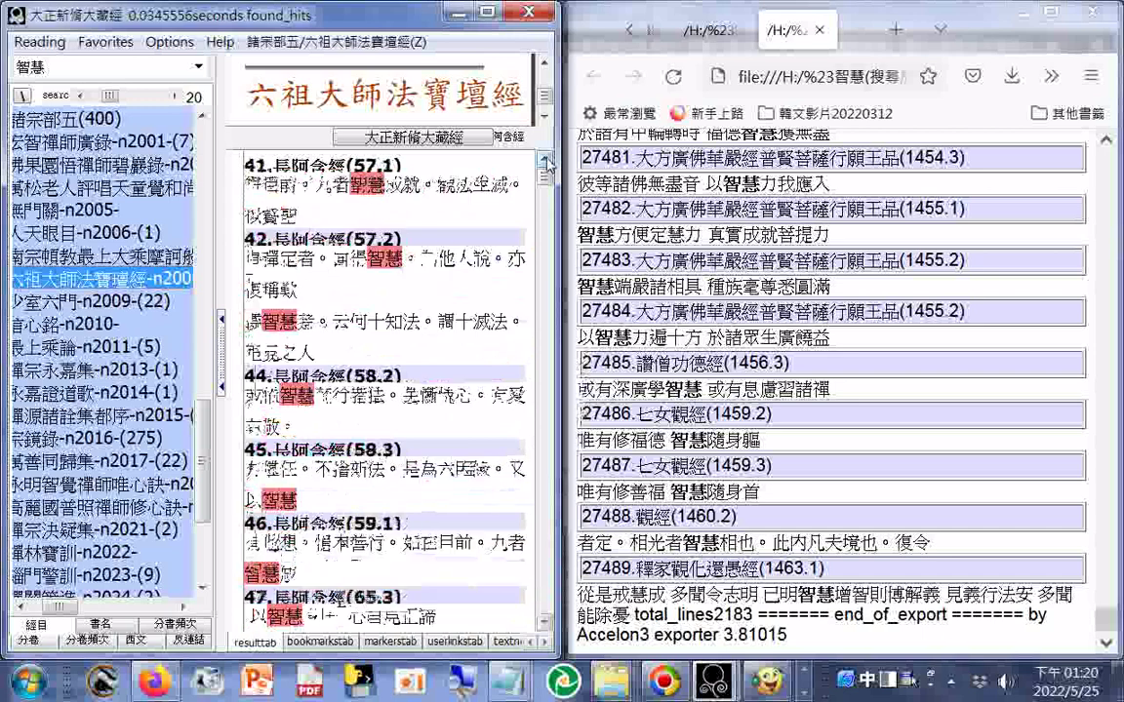
scroll(548, 166, "up", 6)
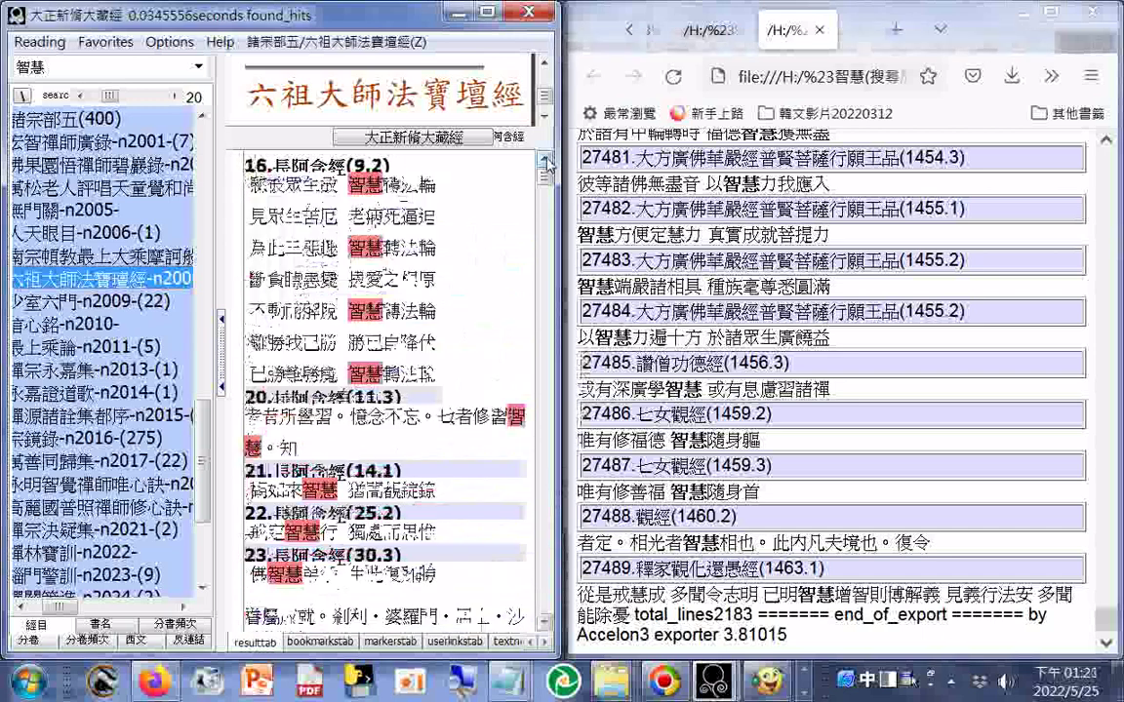
scroll(548, 166, "up", 1)
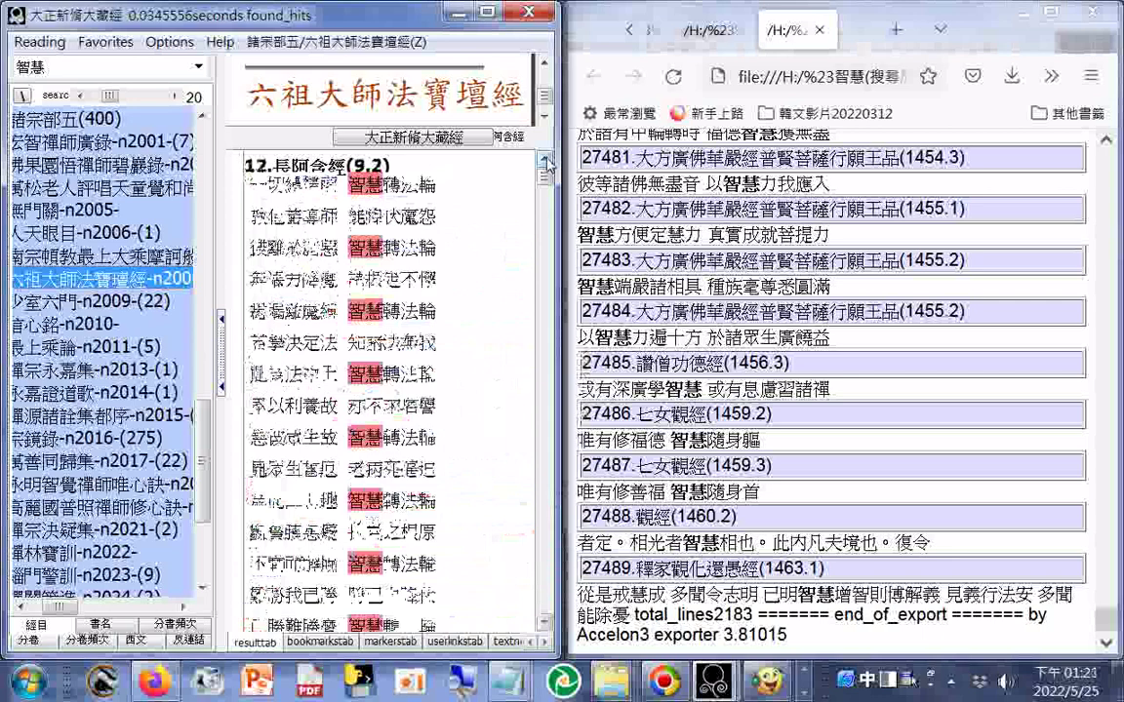
scroll(547, 166, "up", 4)
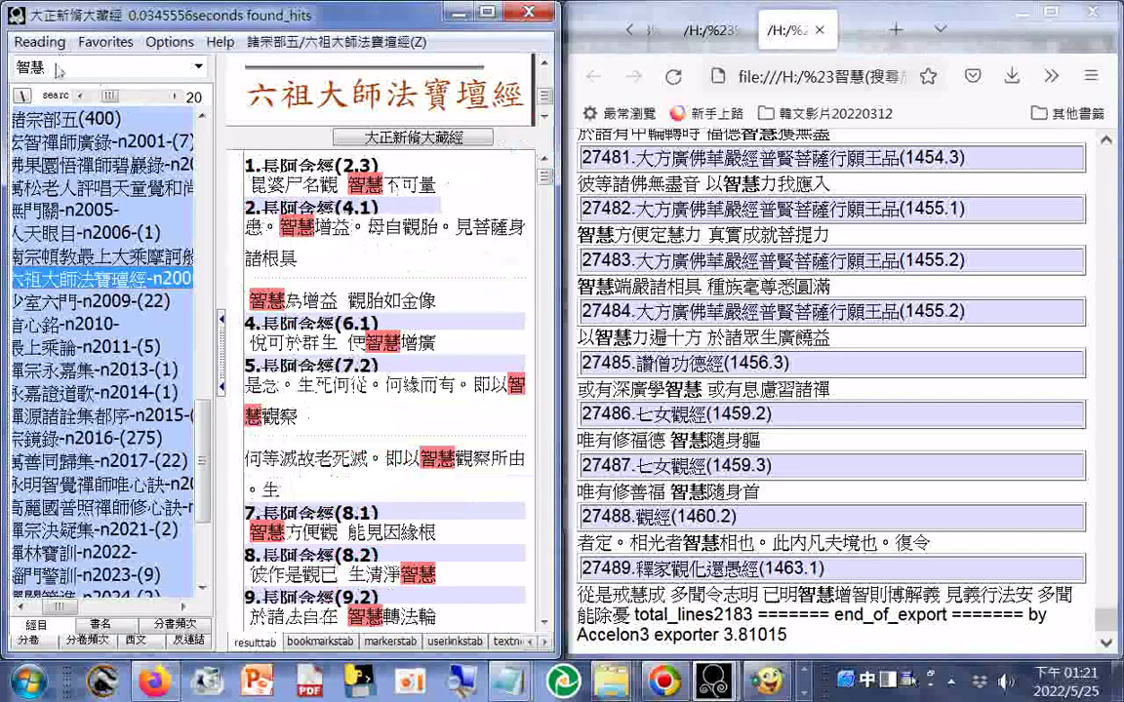
- Search the Taisho canon database for 般若
left_click_drag(56, 66, 15, 65)
type("ㄅㄢ")
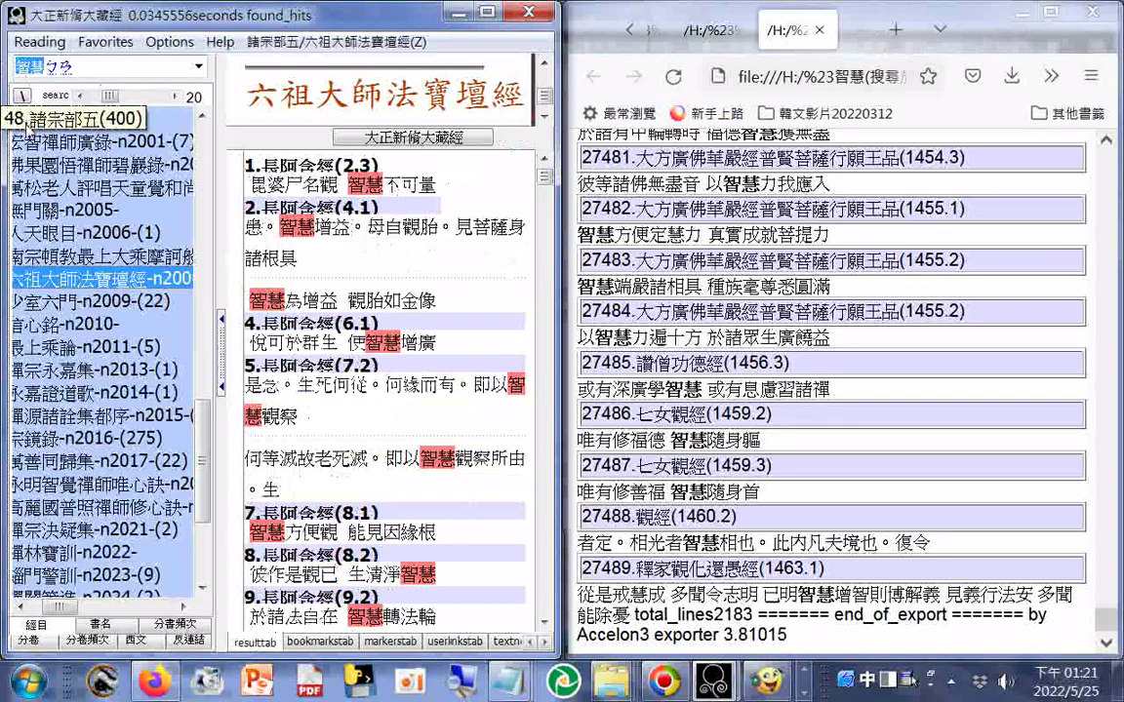
key("space")
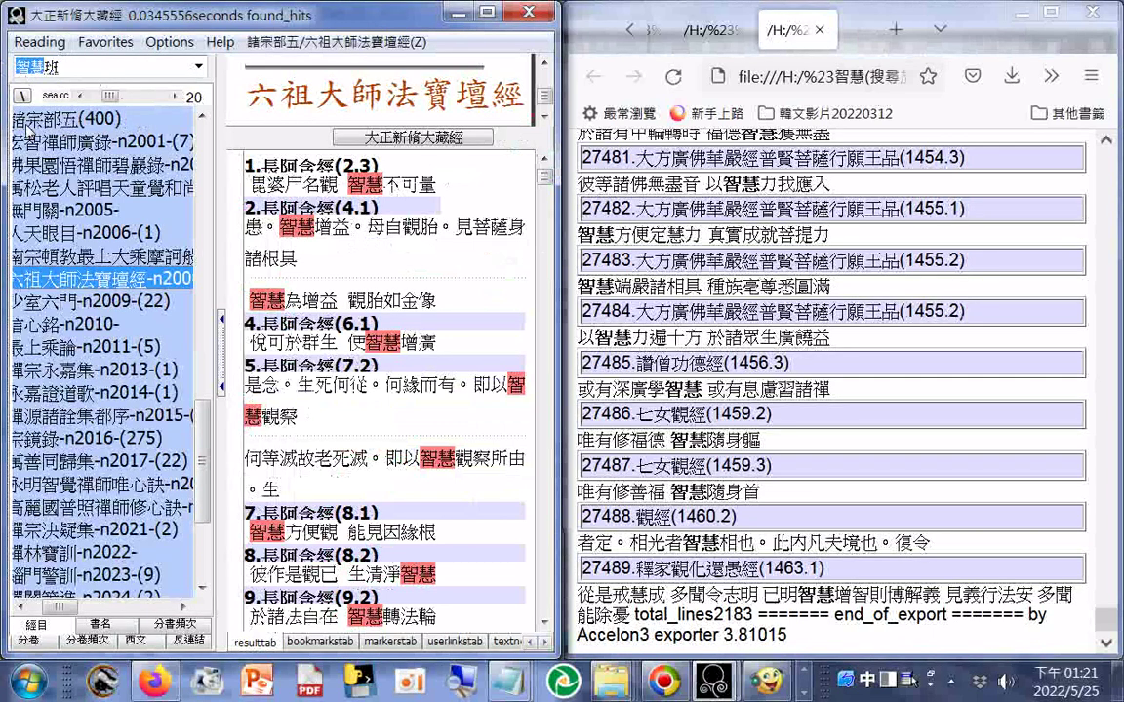
type("ㄖㄨㄛˋ")
key("Return")
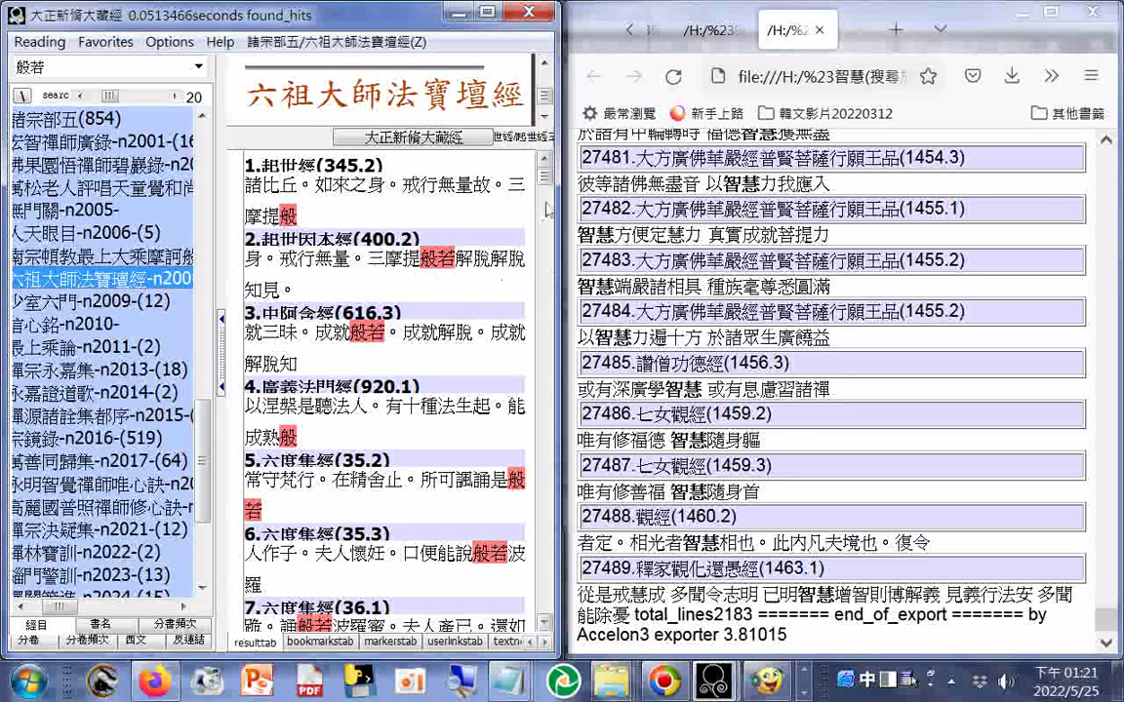
- Look through the 般若 search results from the first entries to the end of the list
left_click_drag(548, 210, 548, 237)
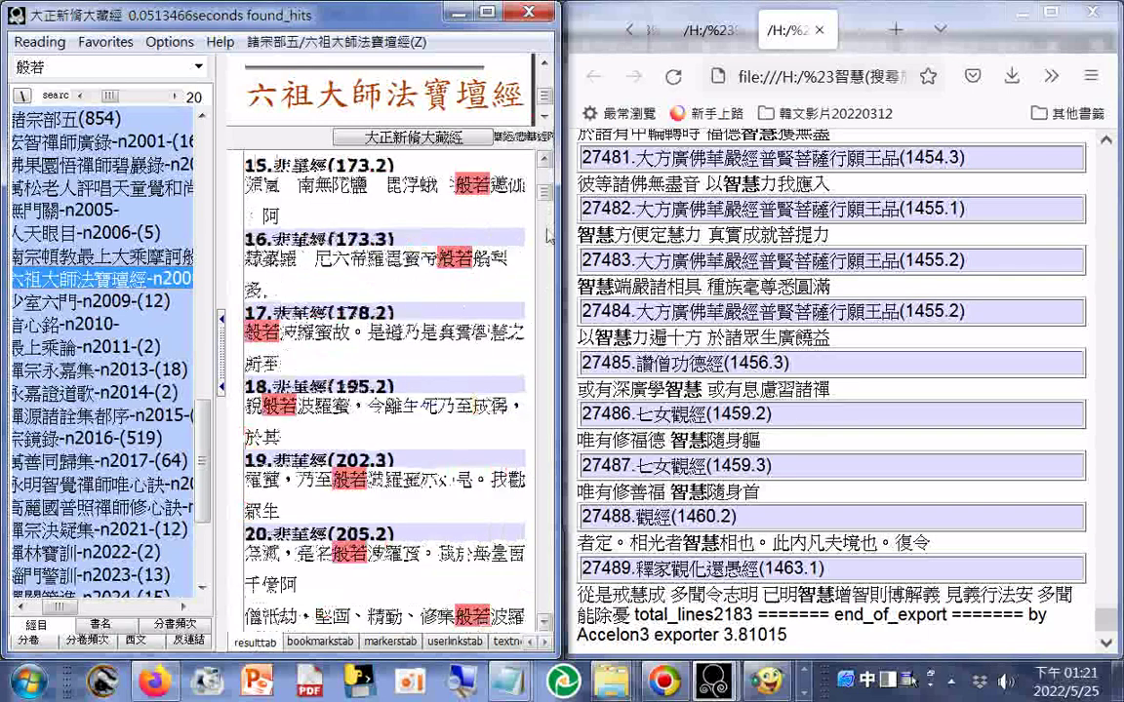
left_click(543, 208)
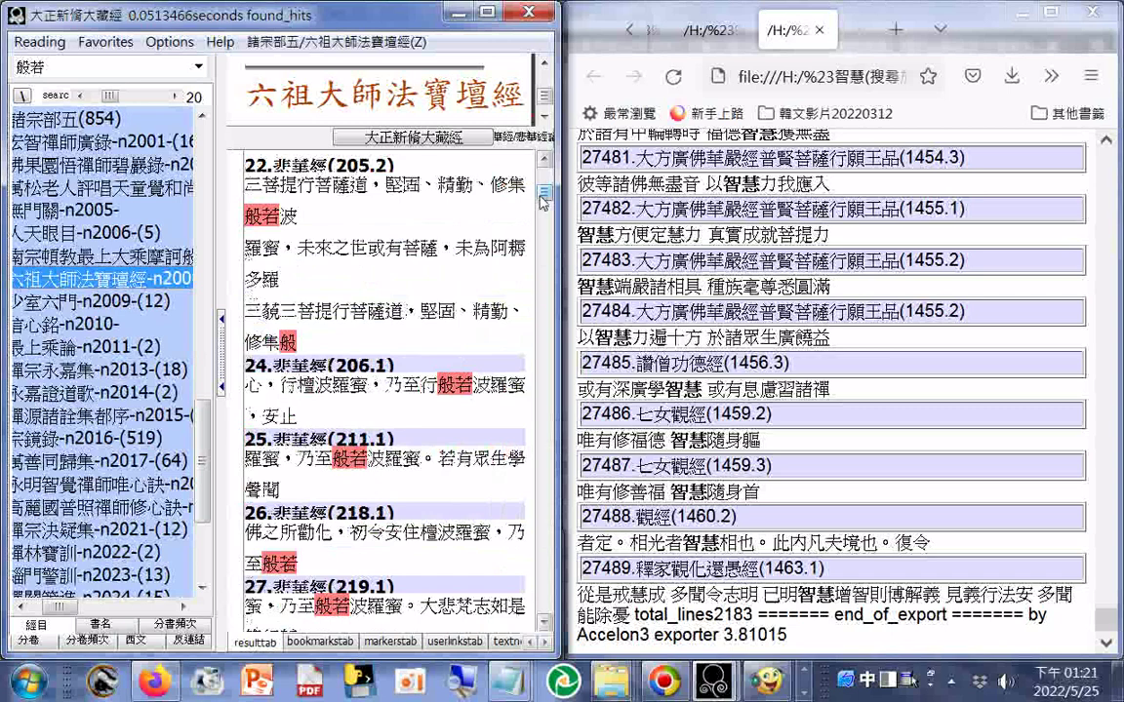
left_click_drag(543, 202, 546, 411)
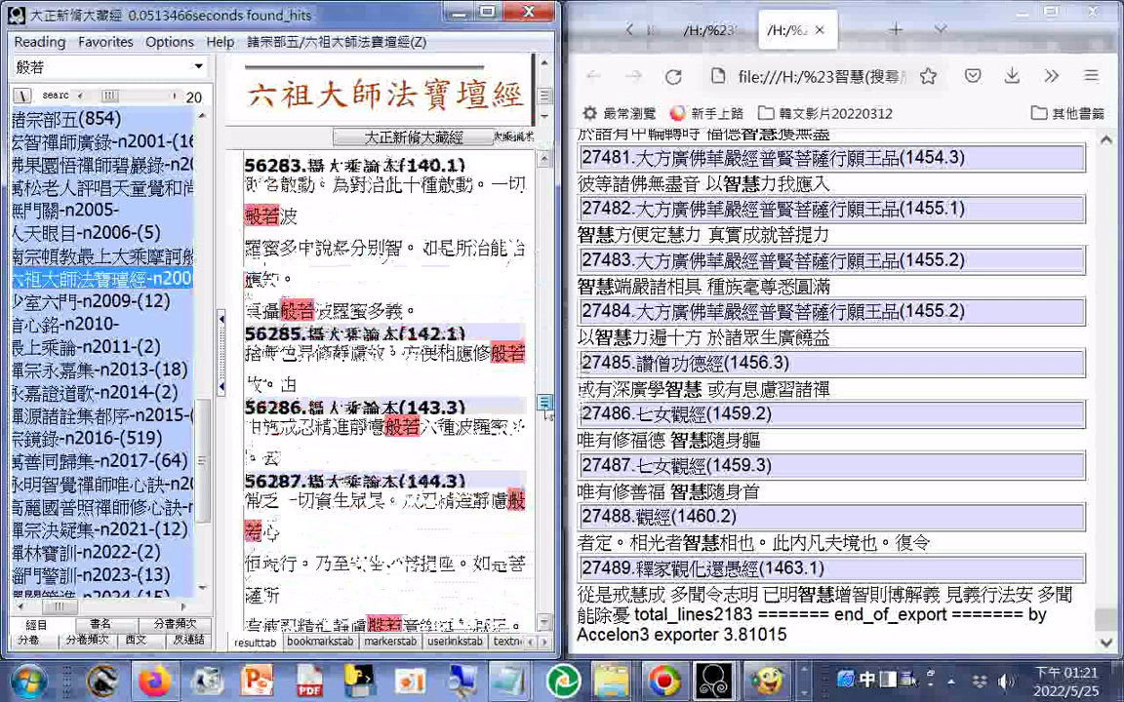
left_click_drag(547, 411, 546, 604)
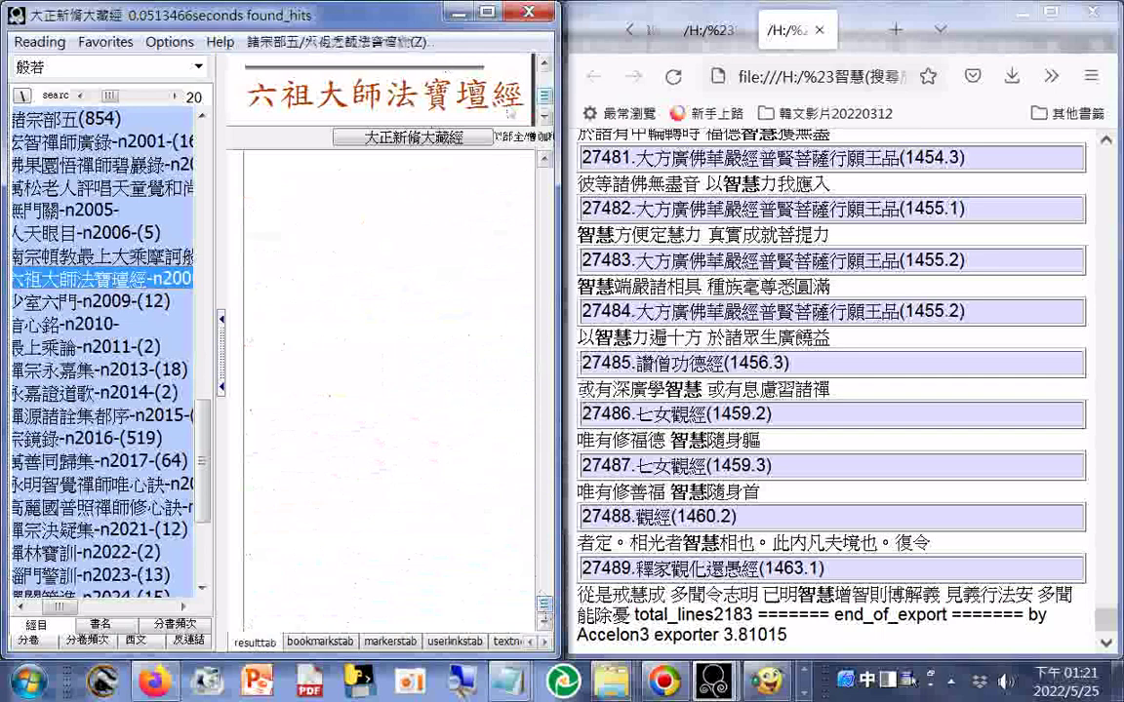
left_click(544, 164)
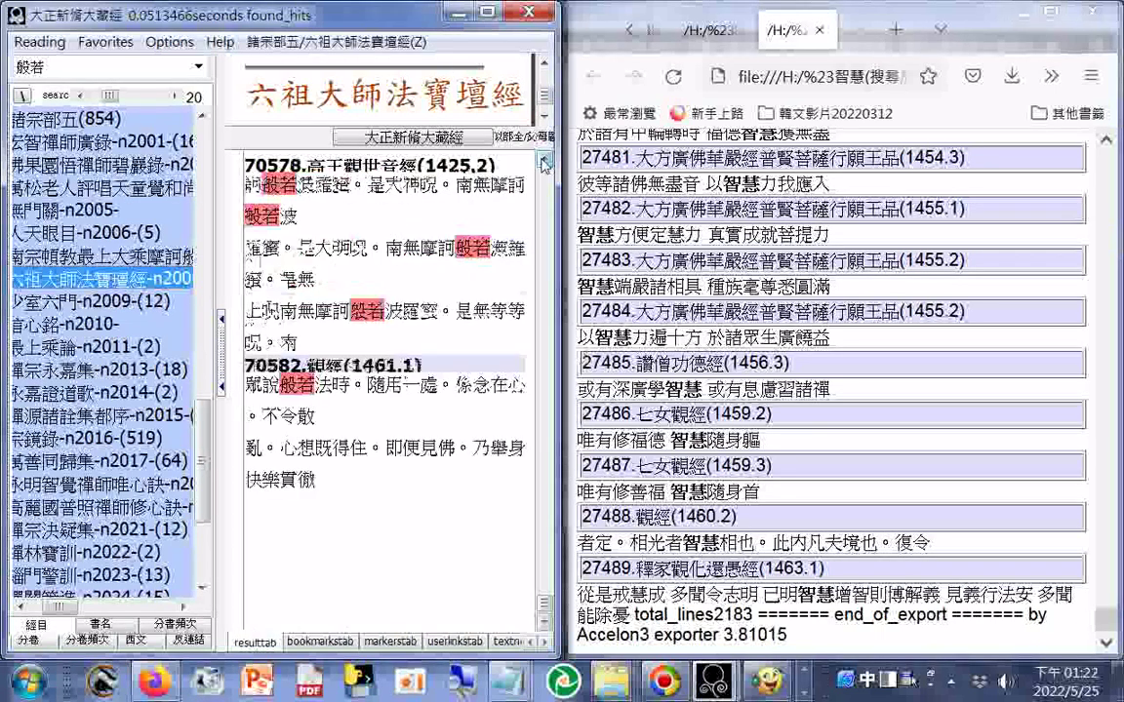
left_click(543, 164)
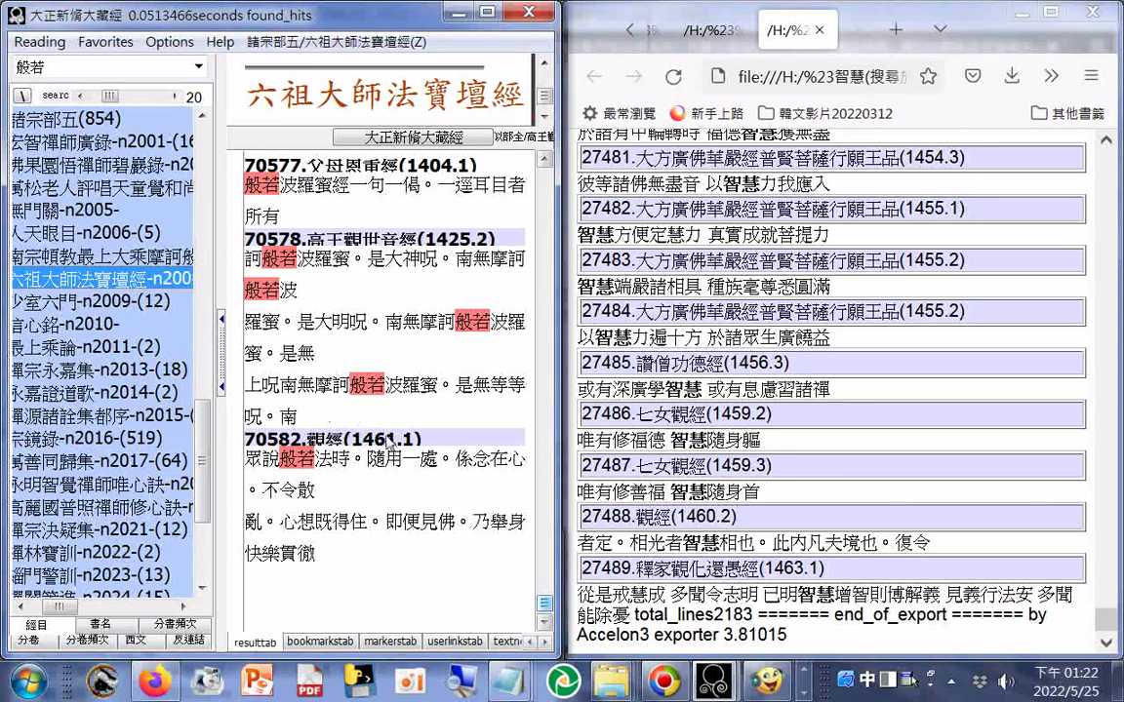
- Start an HTML export of the 般若 results, cut the suggested name, and reuse the existing file name ending in I第24868項起至第27489項.htm
left_click(39, 42)
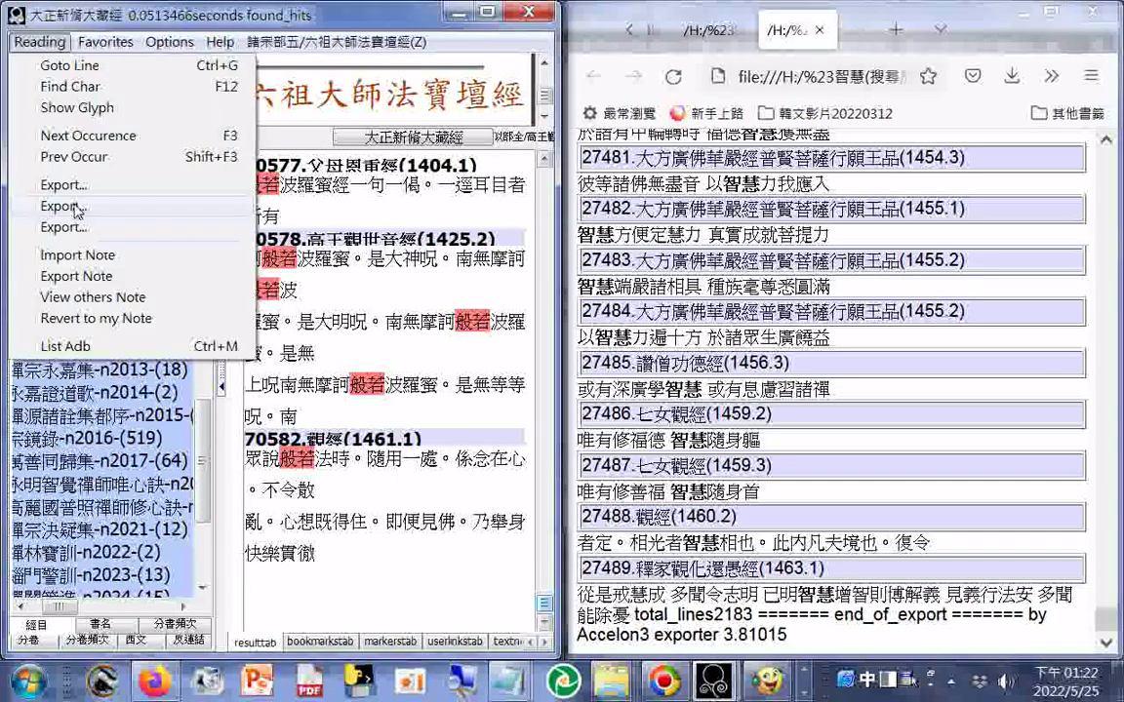
left_click(75, 206)
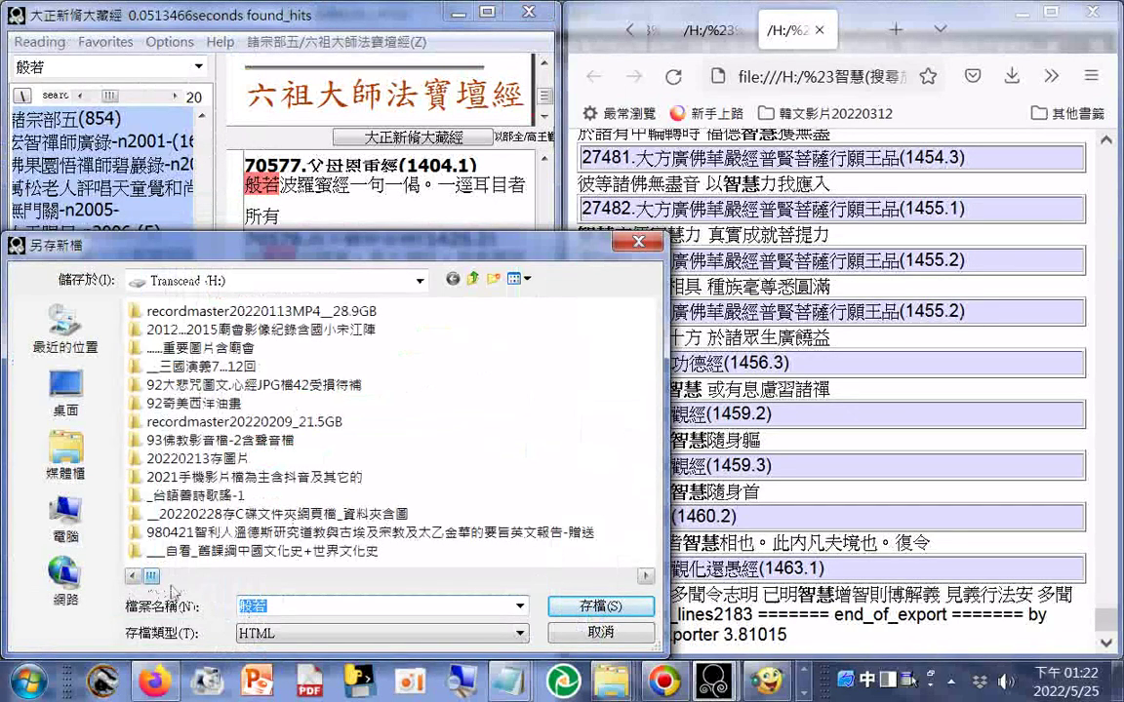
left_click_drag(147, 576, 652, 571)
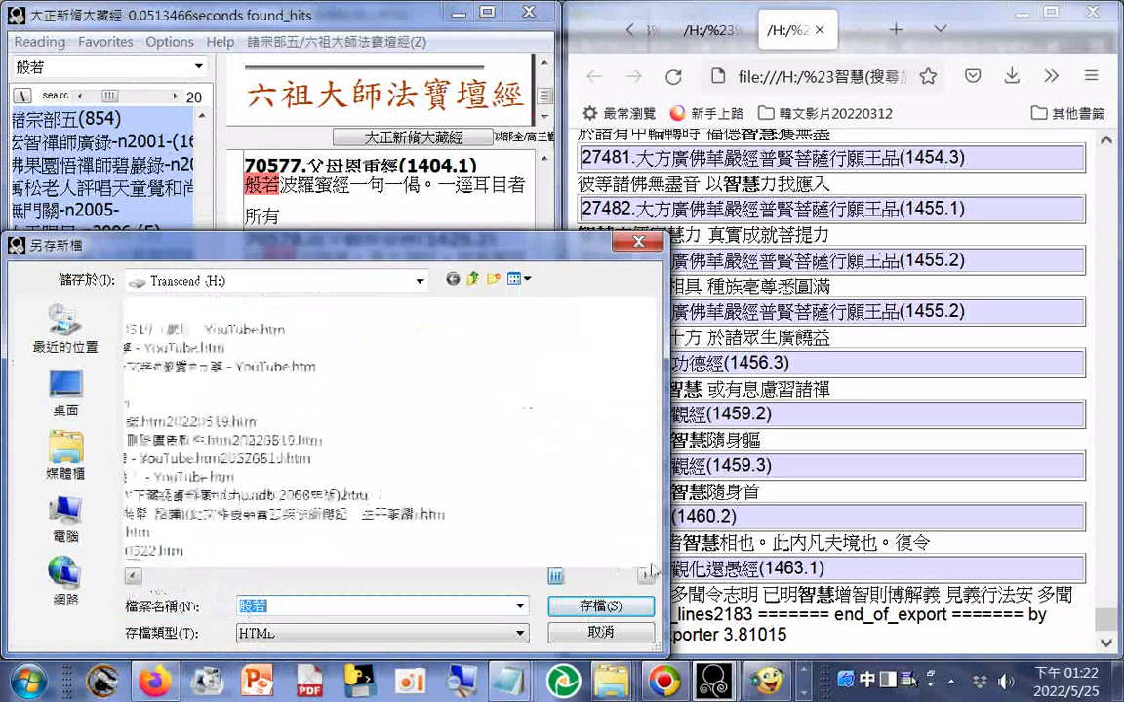
right_click(281, 605)
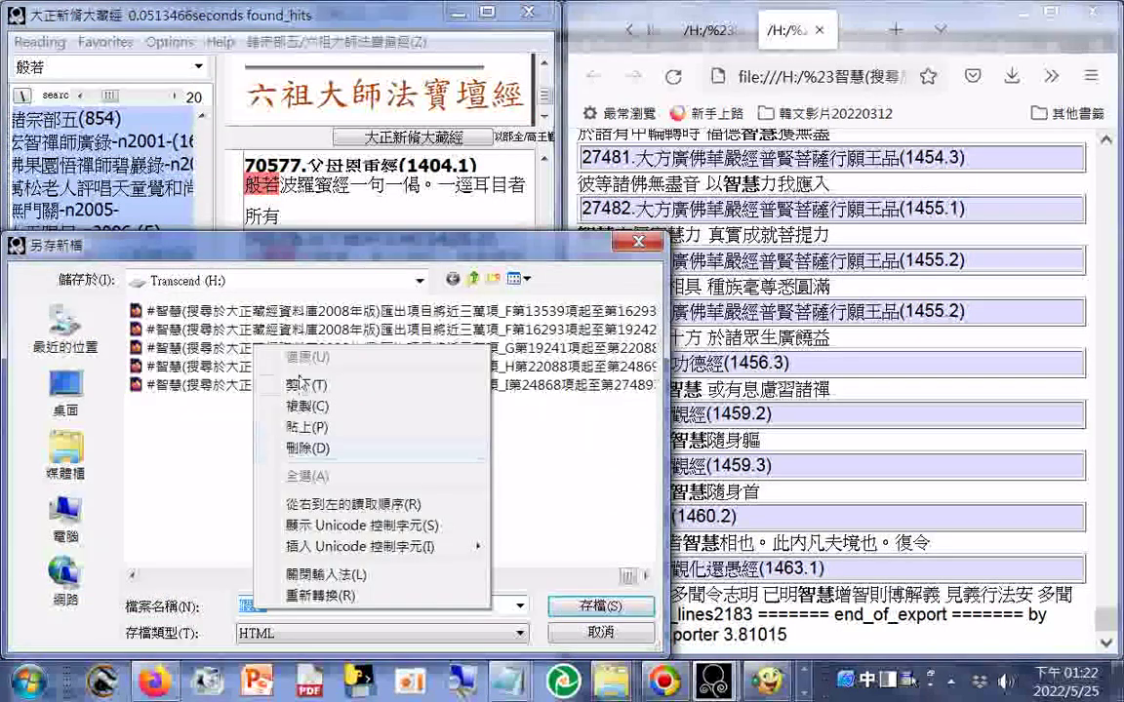
left_click(313, 452)
left_click(293, 385)
double_click(332, 607)
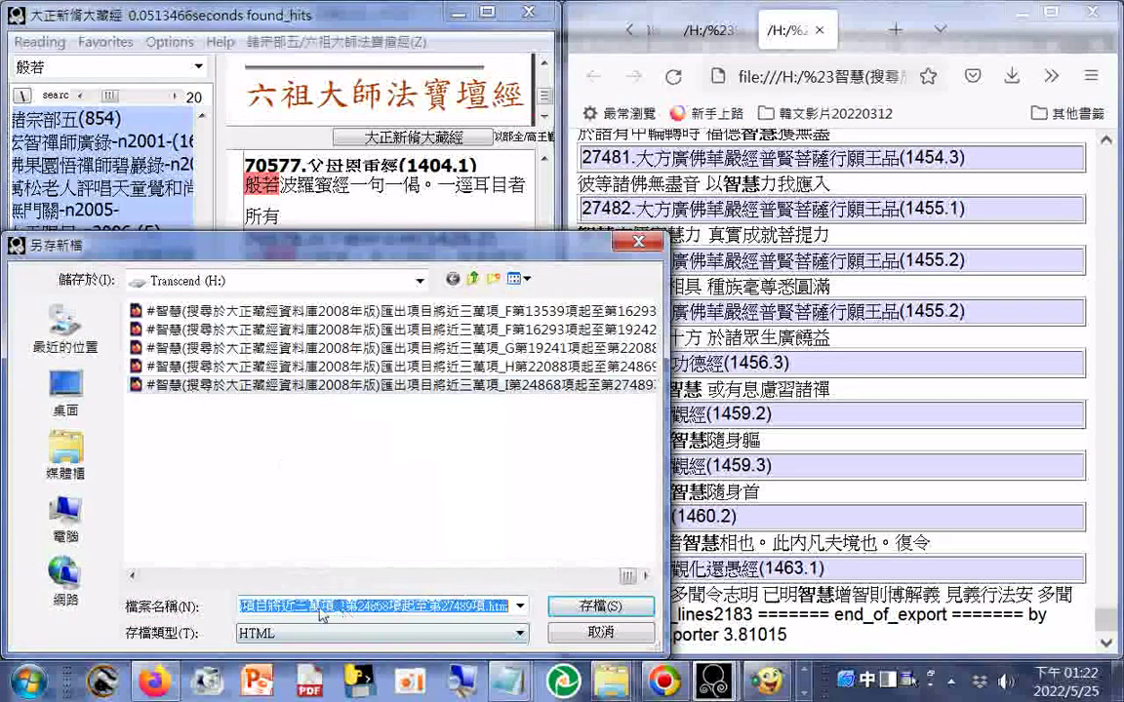
- Replace 智慧 with the cut term 般若 at the beginning of the export file name
left_click(270, 610)
left_click_drag(267, 609, 245, 607)
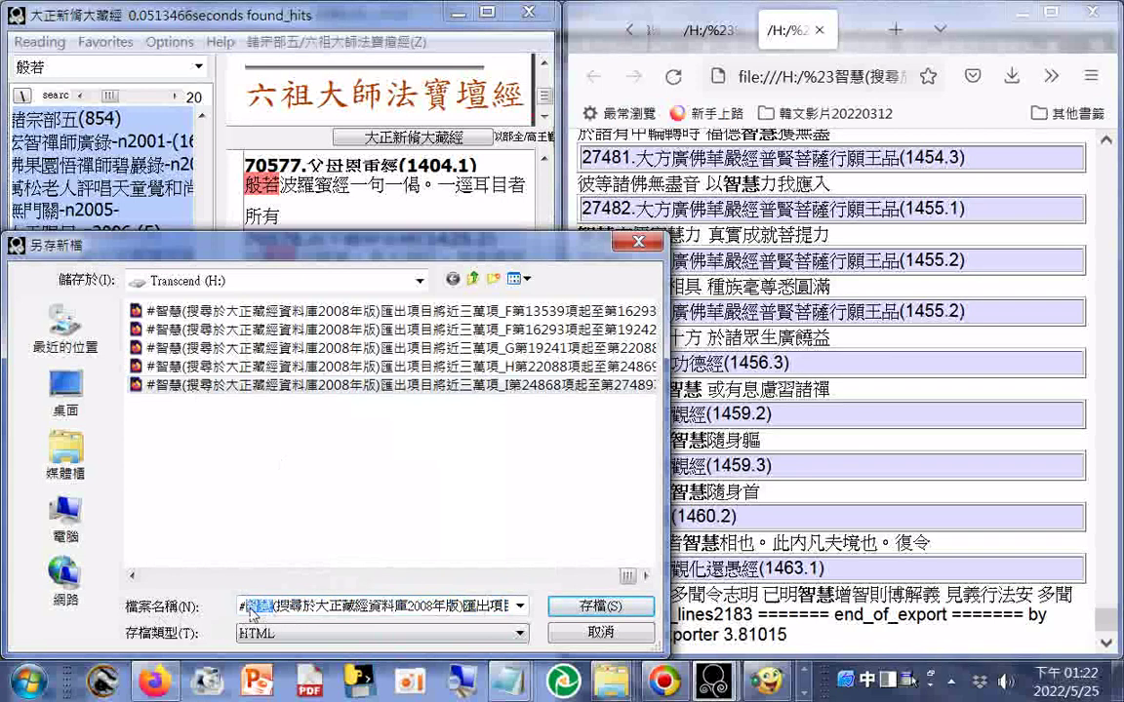
right_click(252, 607)
left_click(308, 427)
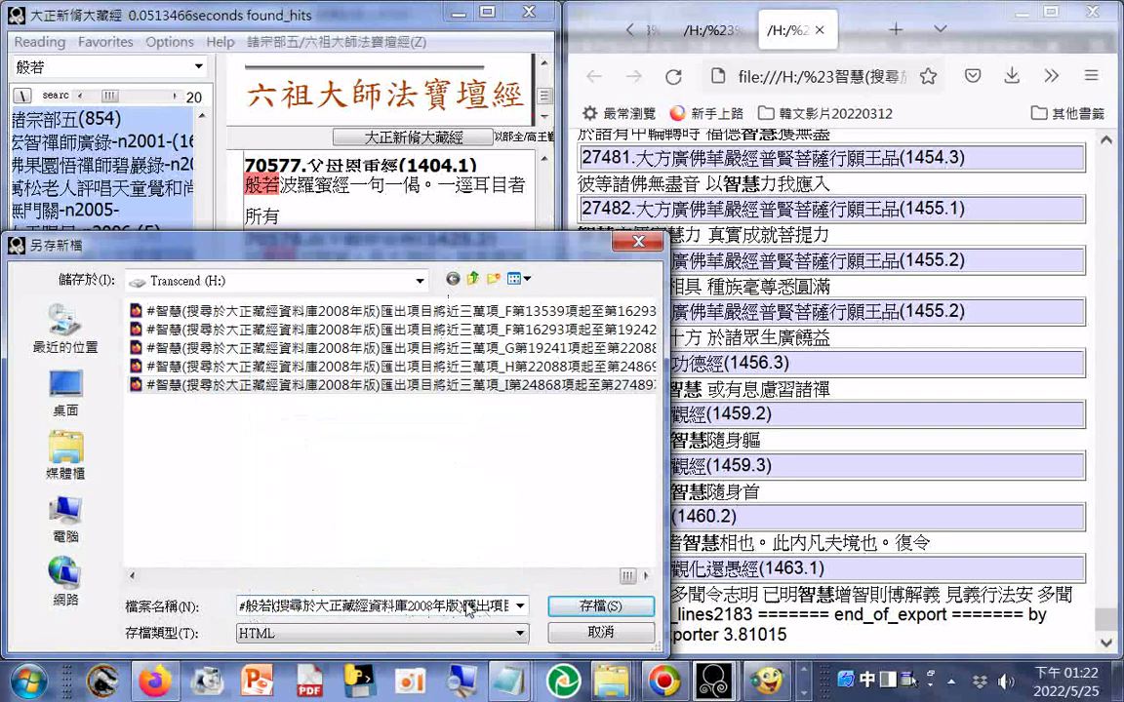
- Replace 將近三萬項 with 七萬多項 in the export file name
key("End")
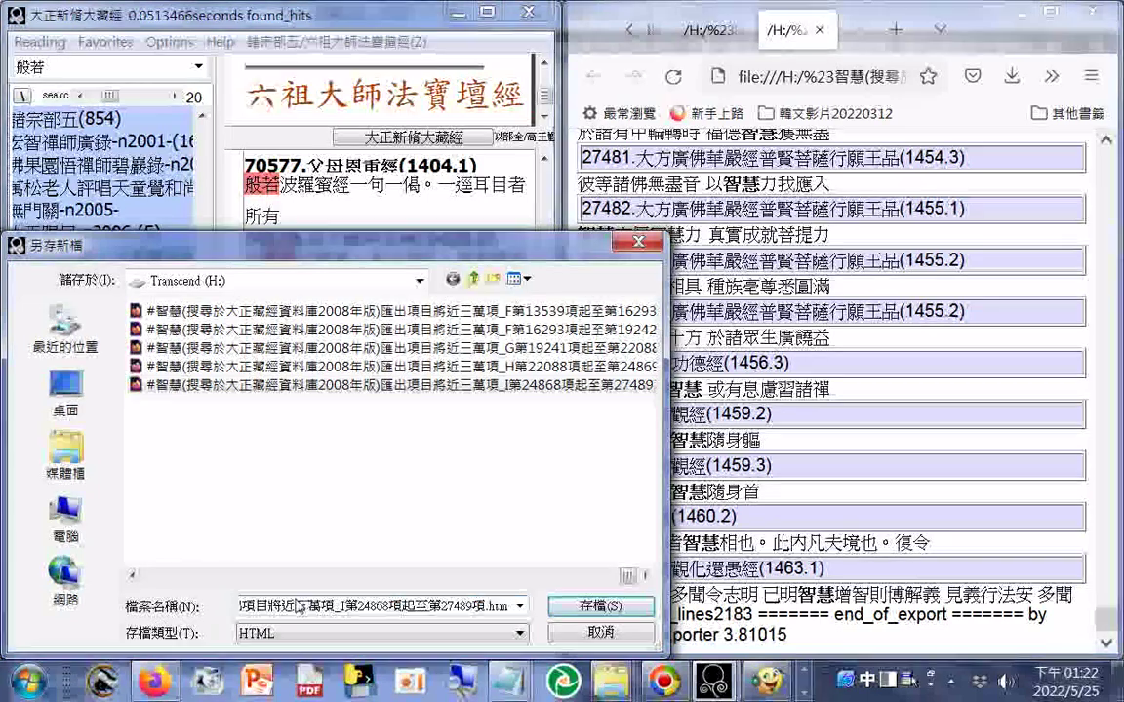
left_click_drag(297, 607, 310, 608)
key("shift+Left")
key("shift+Left")
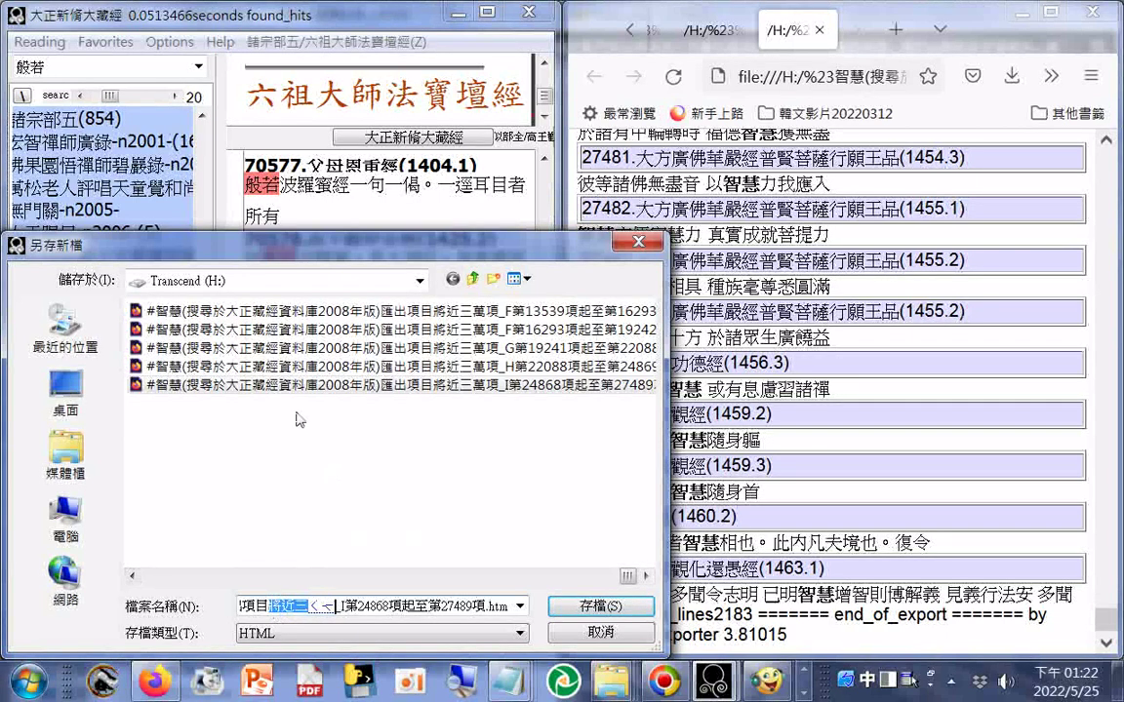
type("七萬項")
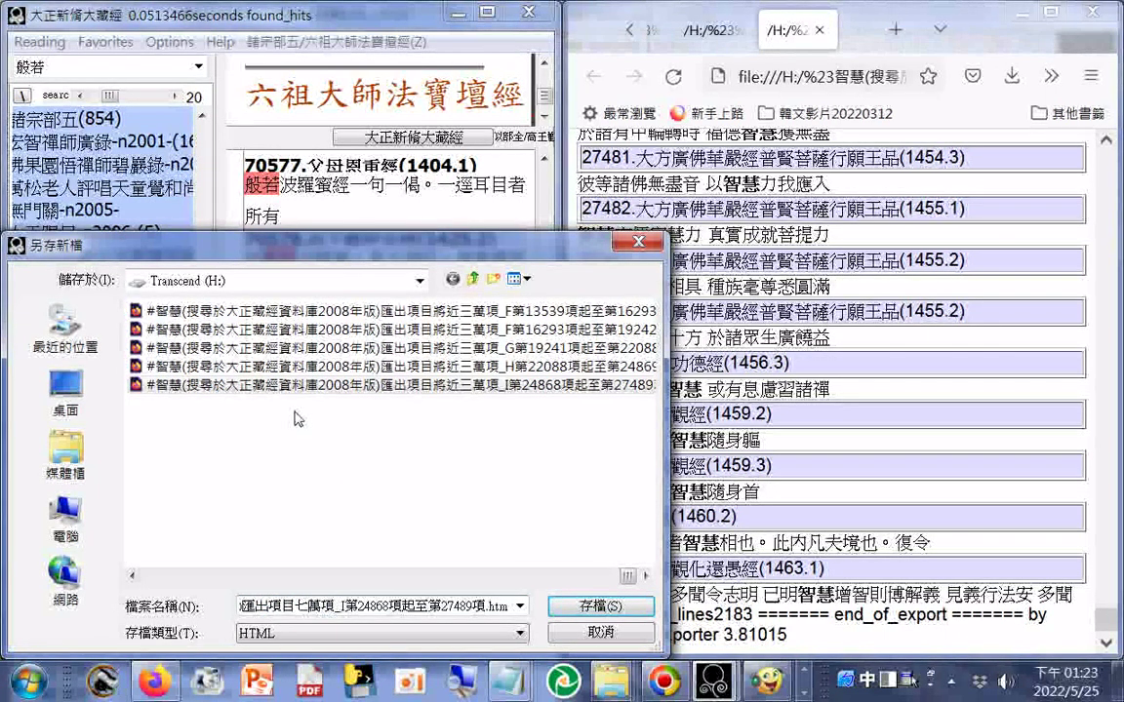
key("BackSpace")
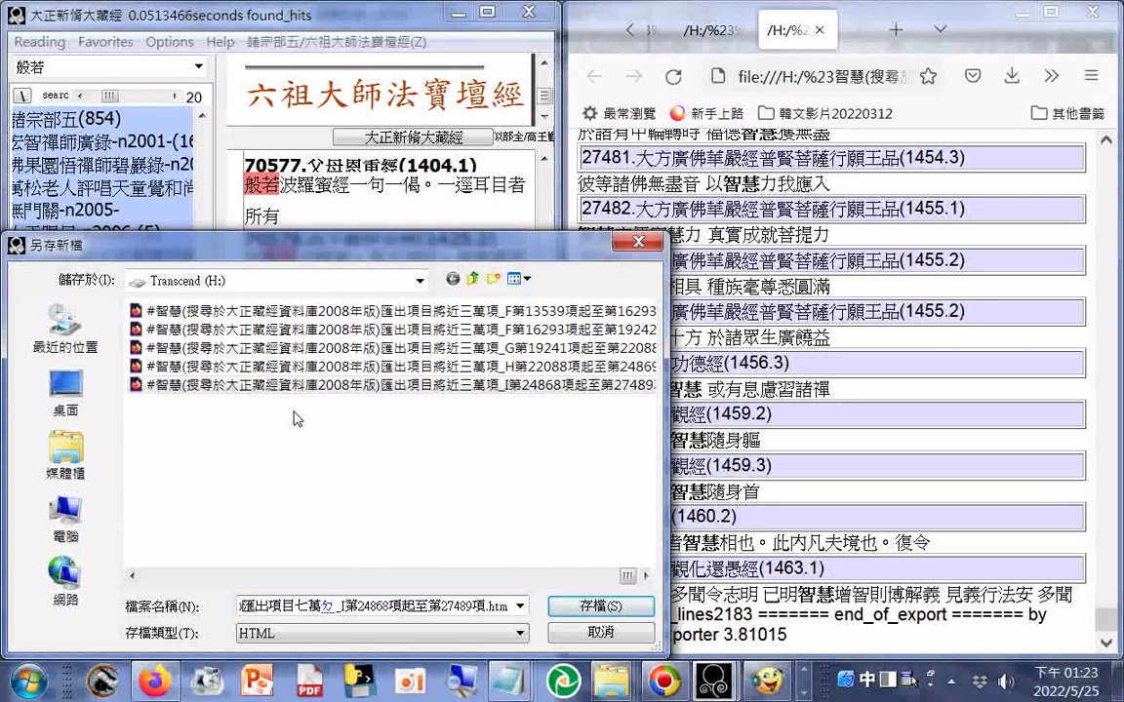
type("多項")
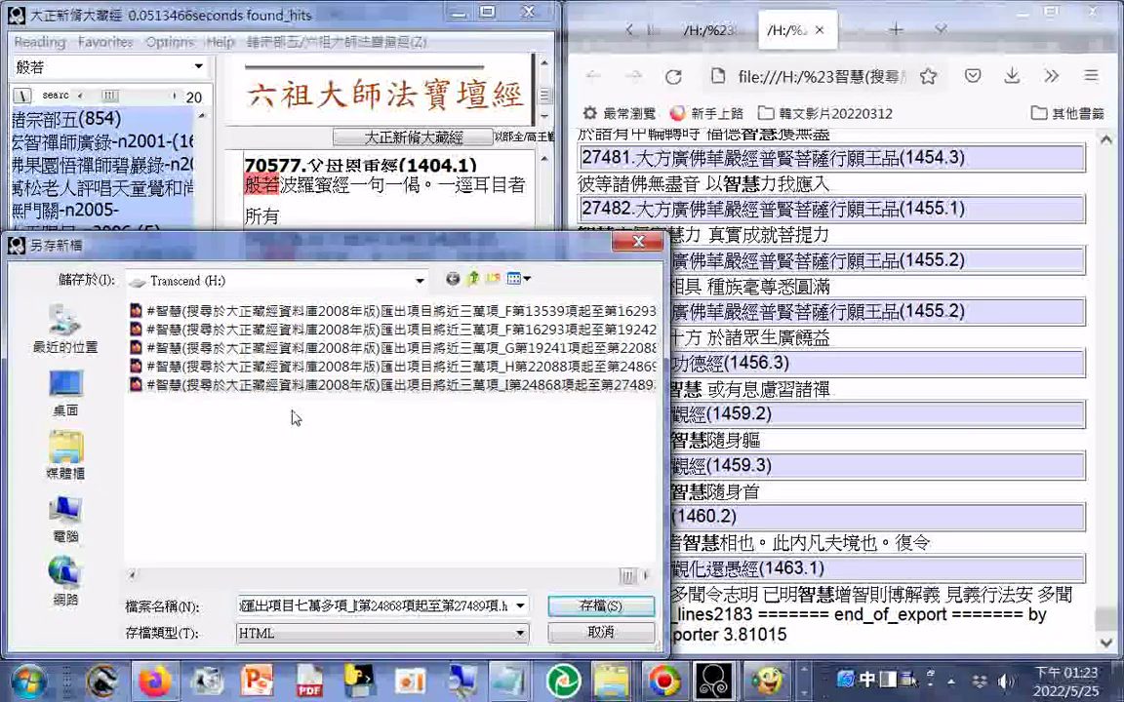
- Replace the part letter I after the underscore in the export file name with end
key("BackSpace")
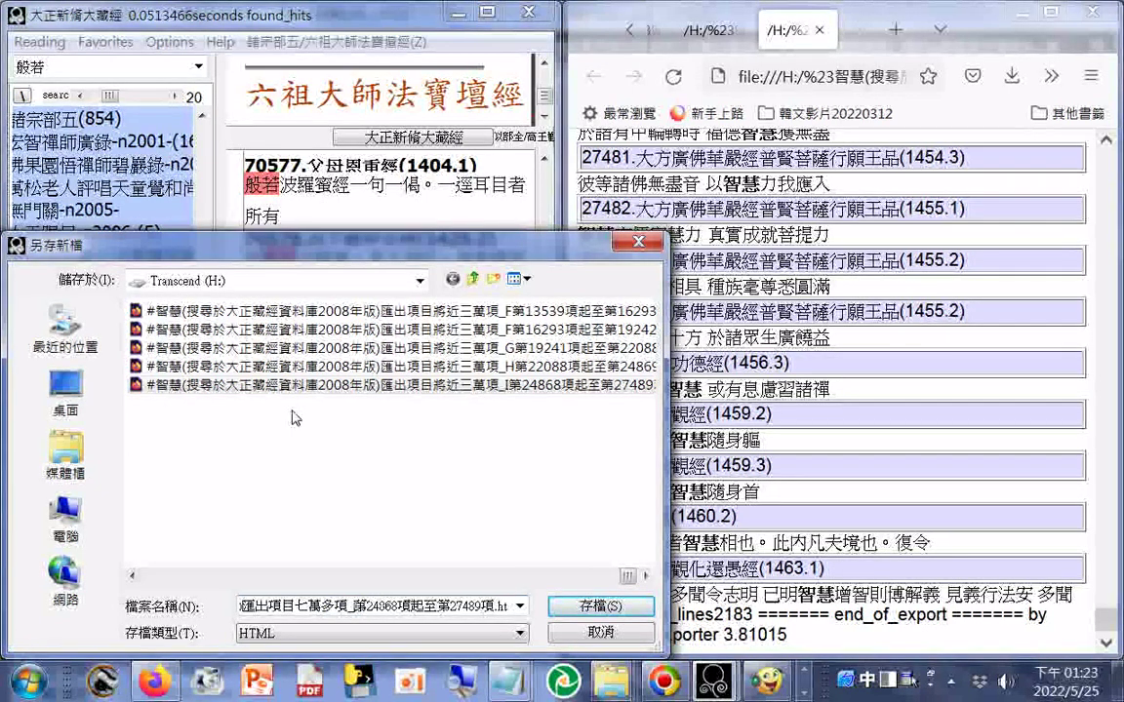
key("shift")
type("eng")
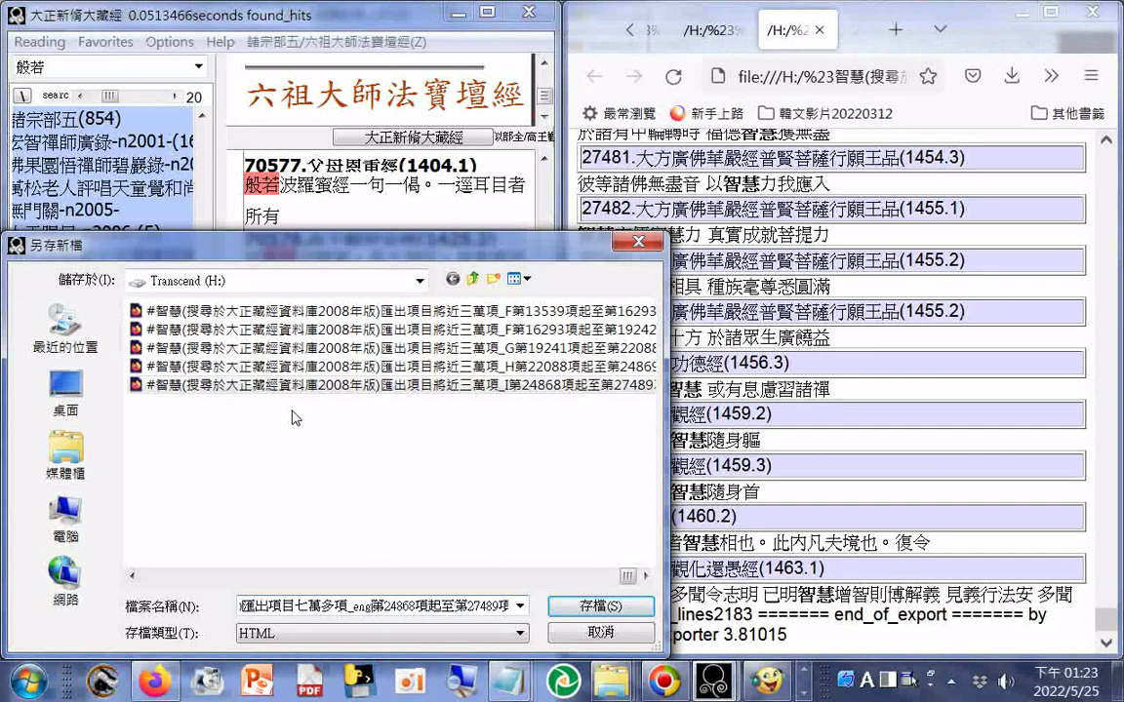
key("BackSpace")
type("d第")
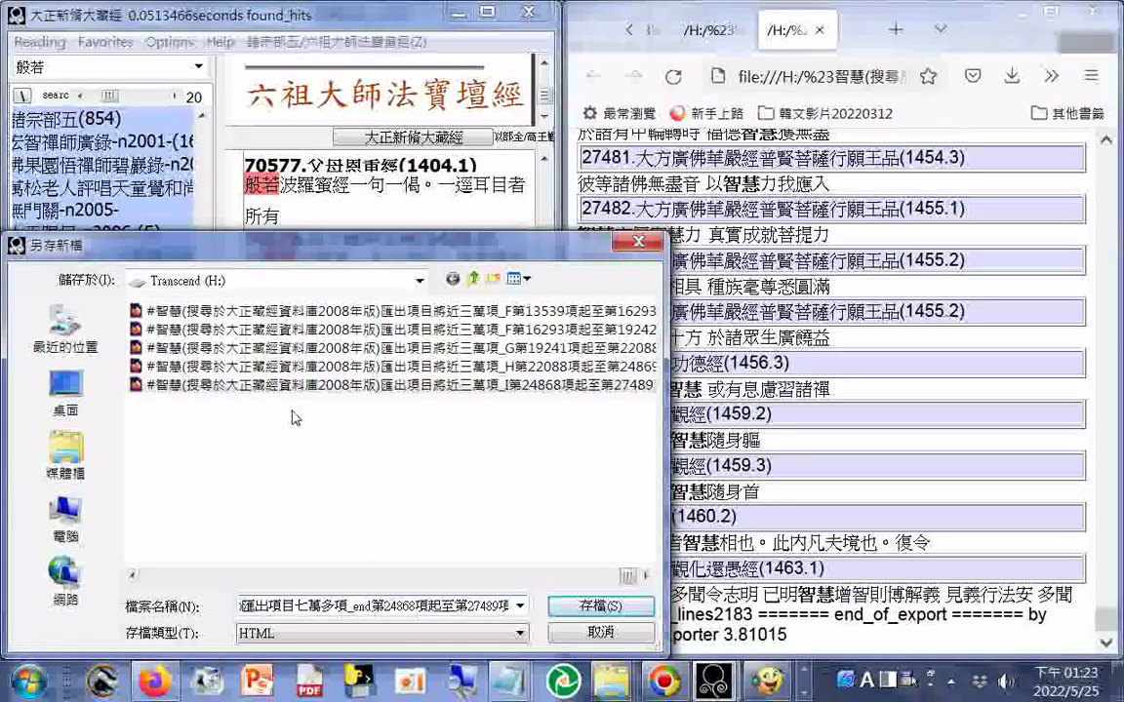
- Replace the starting item number 24868 in the export file name with 70577
type("70")
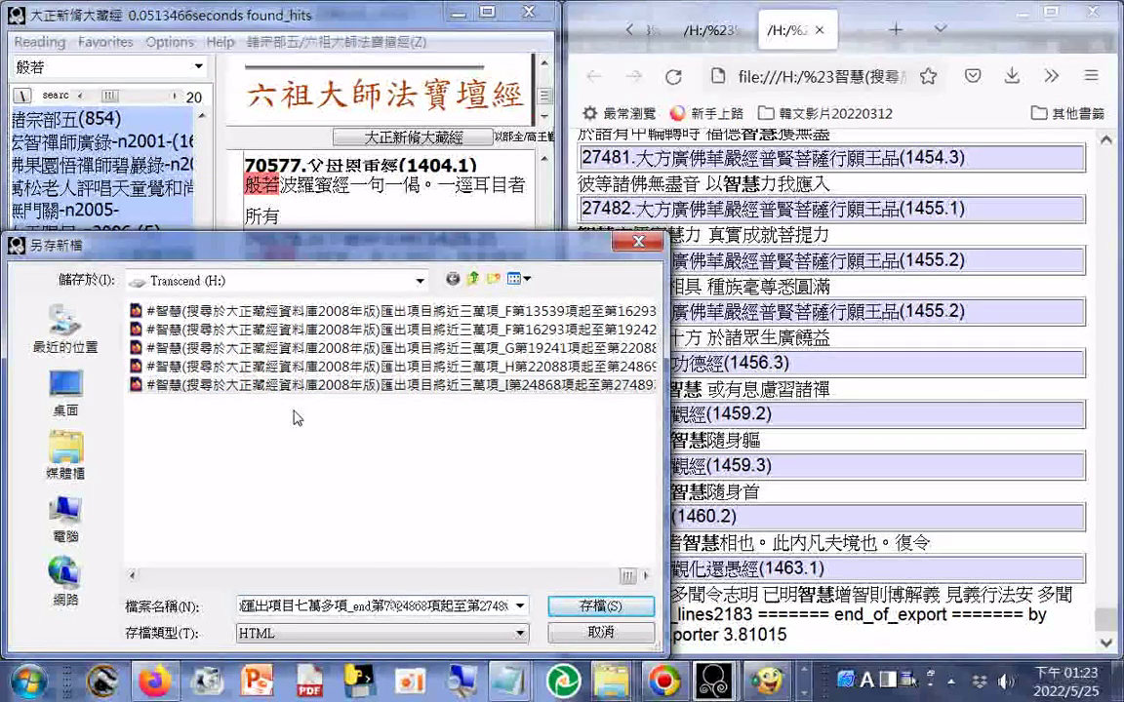
type("4")
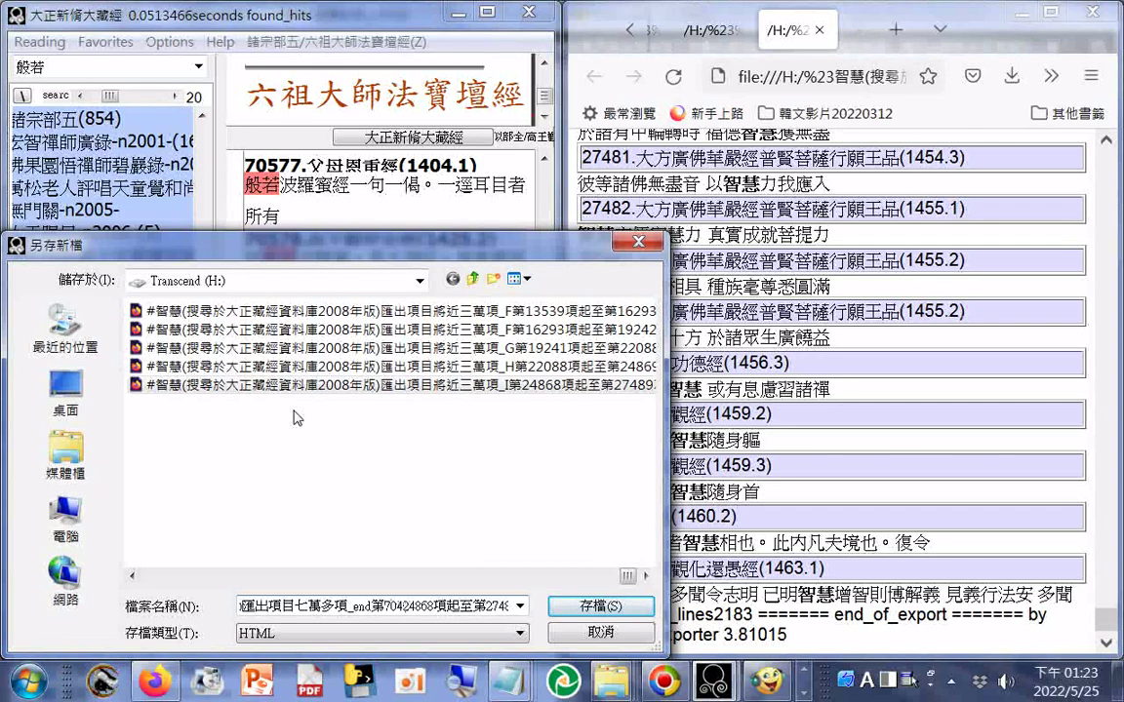
key("BackSpace")
type("570")
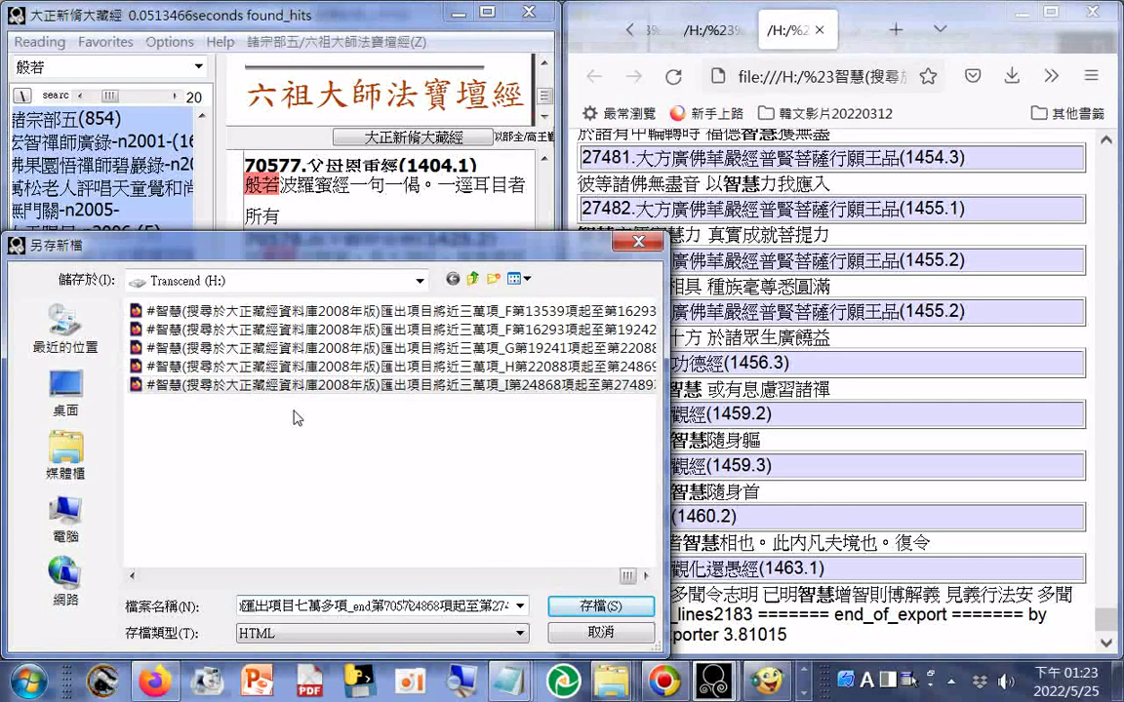
type("7")
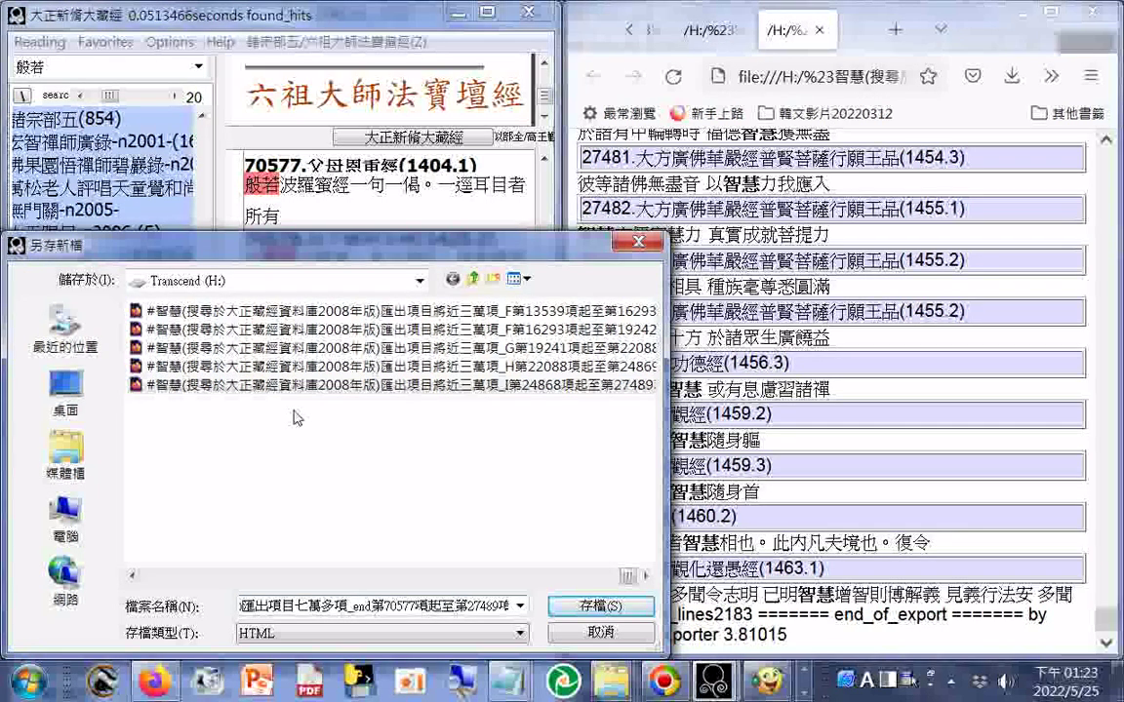
key("Delete")
key("Delete")
key("Delete")
key("Delete")
key("Delete")
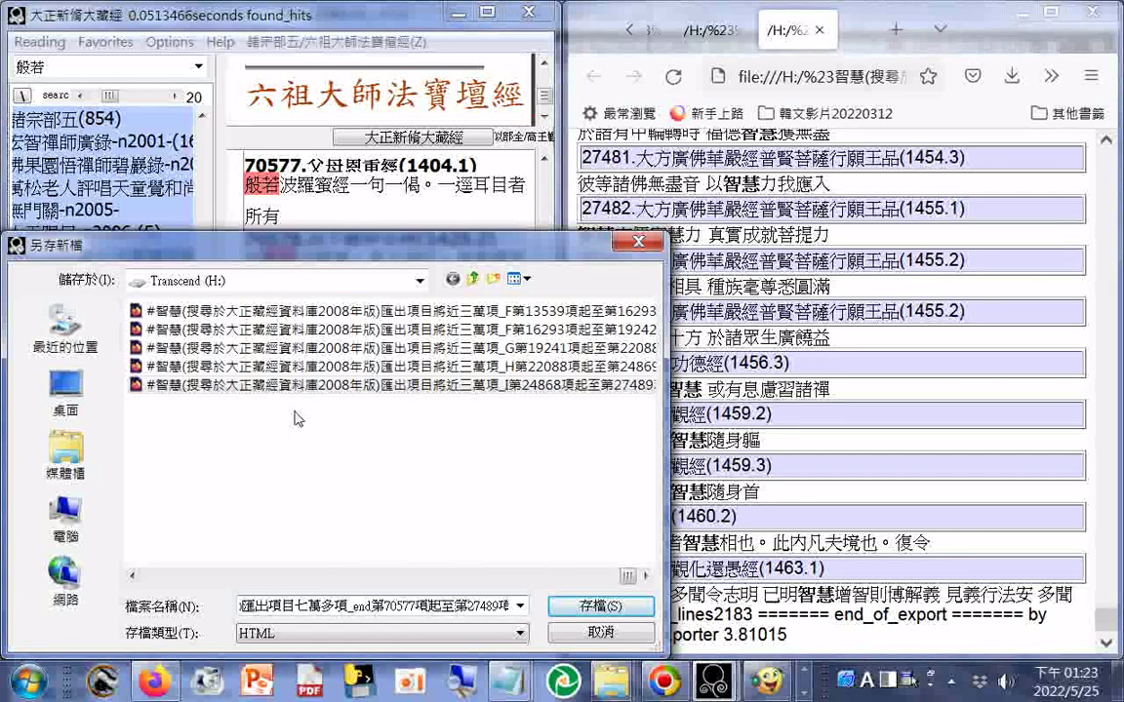
- Replace the ending item number in the export file name with 70582 and save the HTML export
key("Delete")
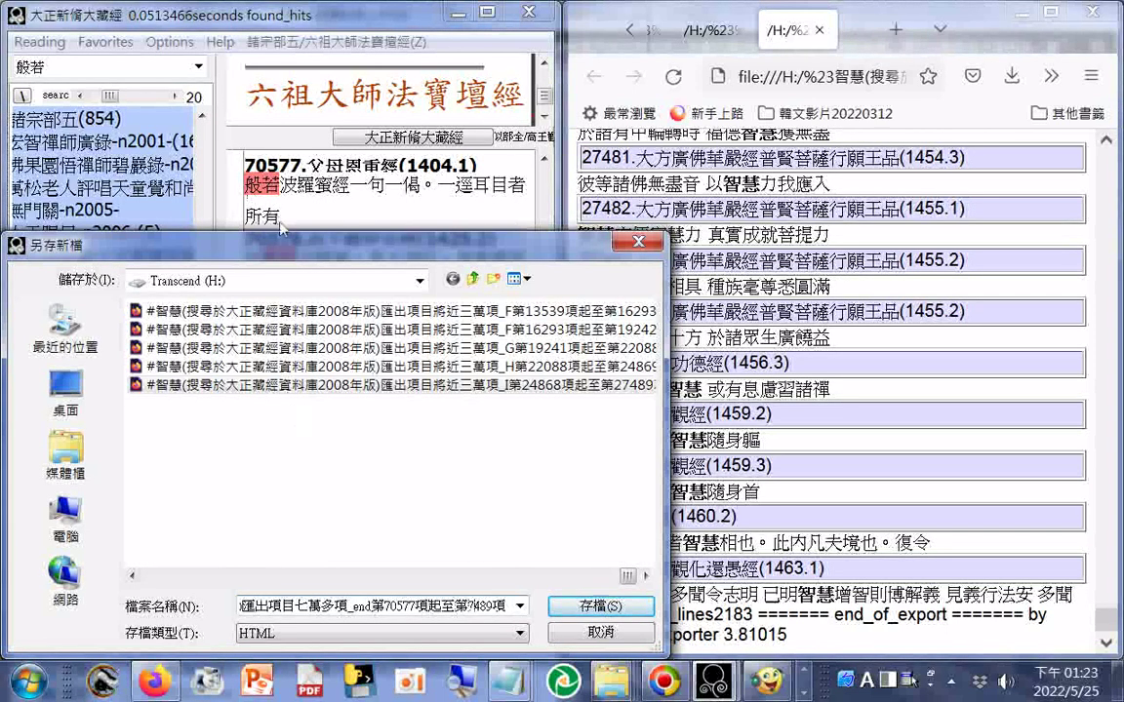
left_click_drag(294, 255, 706, 238)
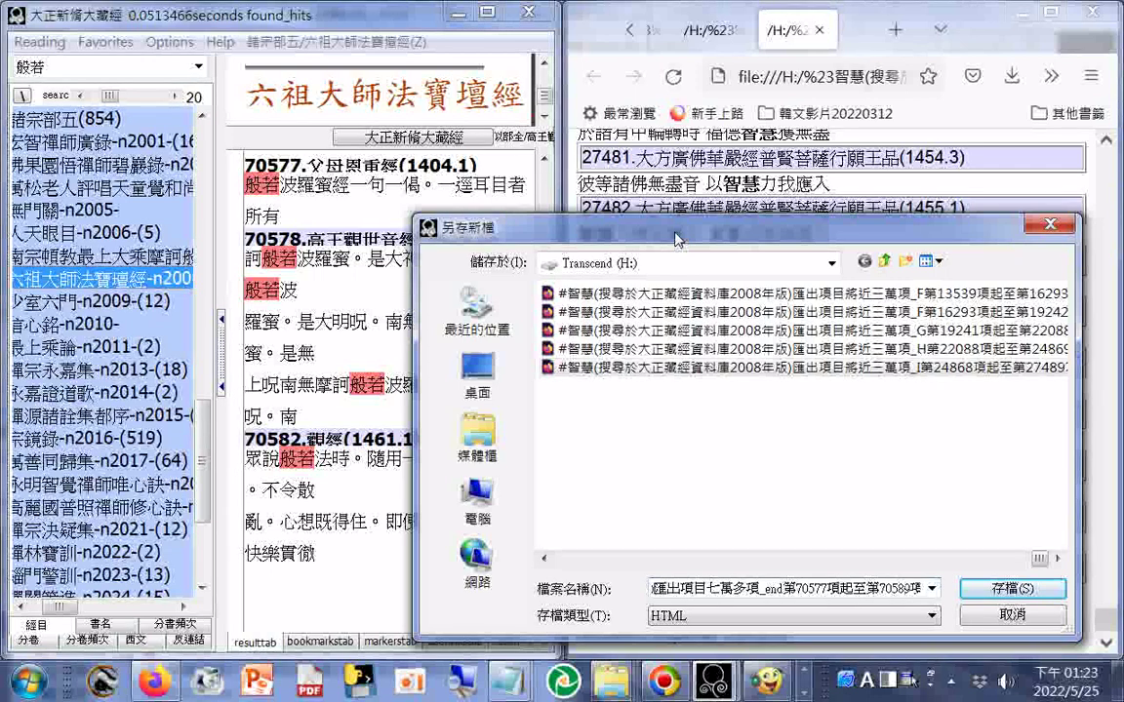
key("BackSpace")
type("3")
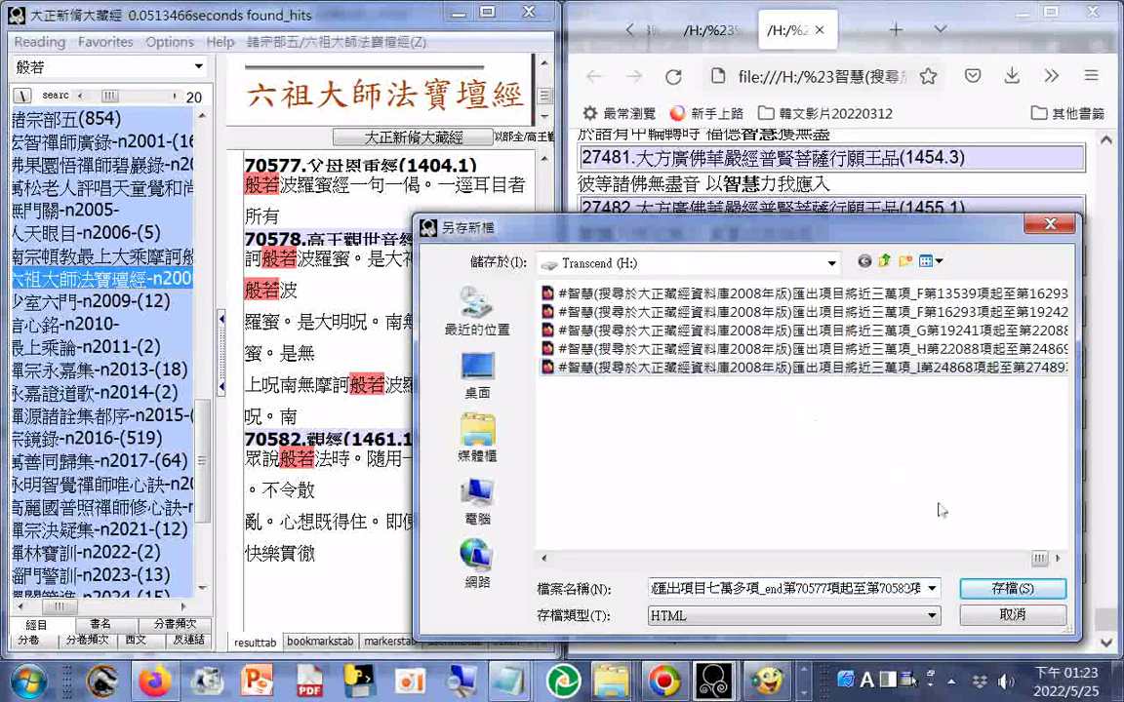
left_click(1026, 590)
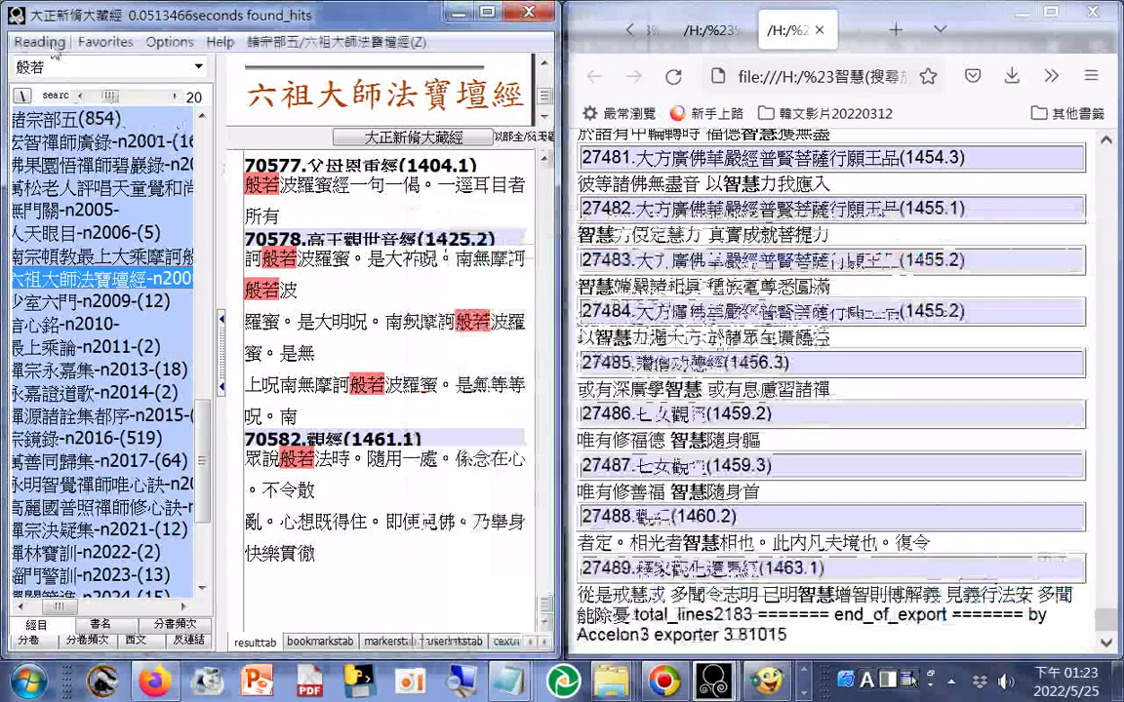
- Open the saved 般若 HTML file in the browser from a new export's file listing, and cancel that export
left_click(53, 47)
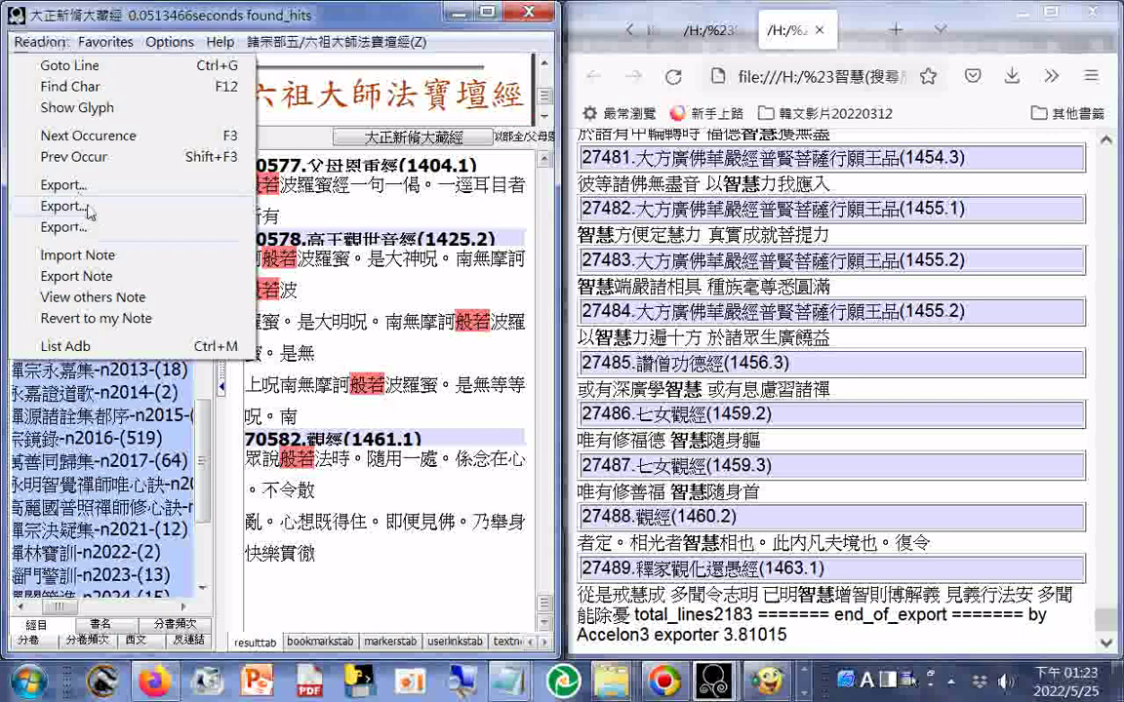
left_click(90, 213)
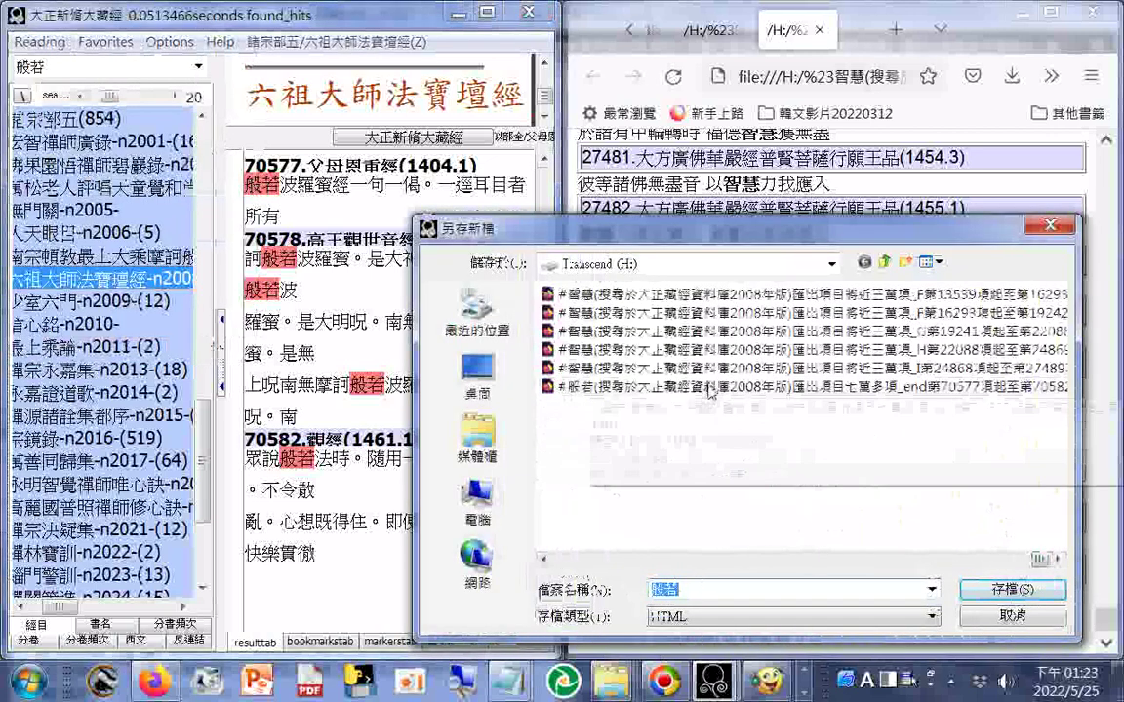
right_click(710, 388)
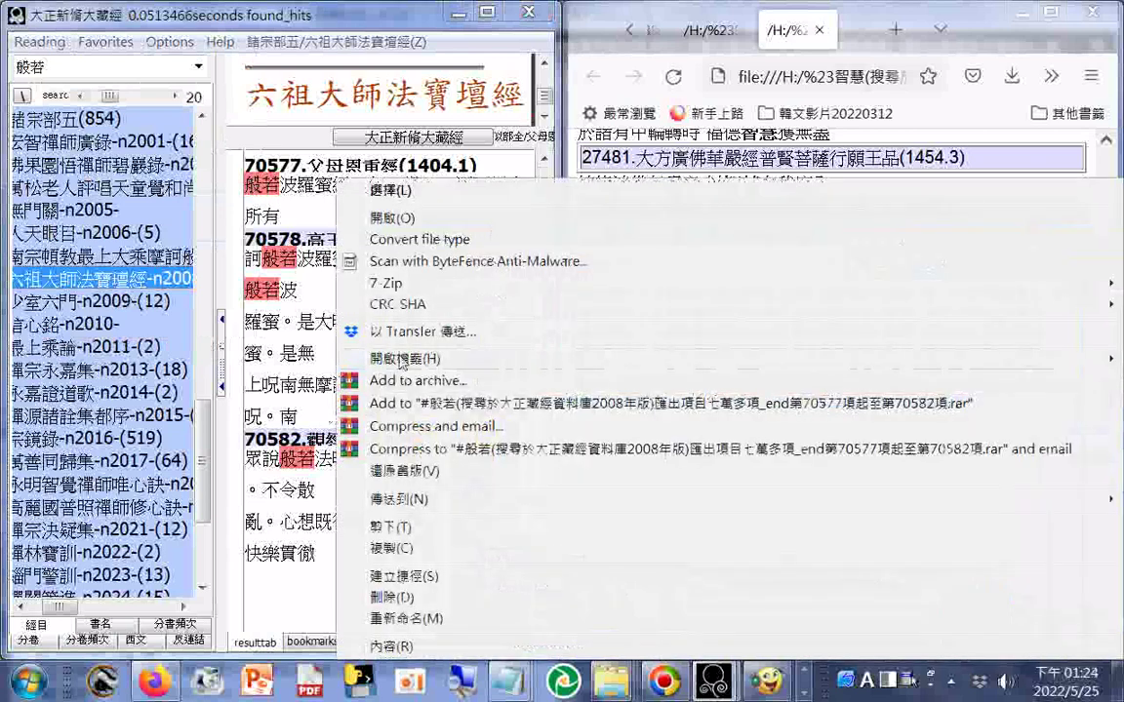
left_click(402, 359)
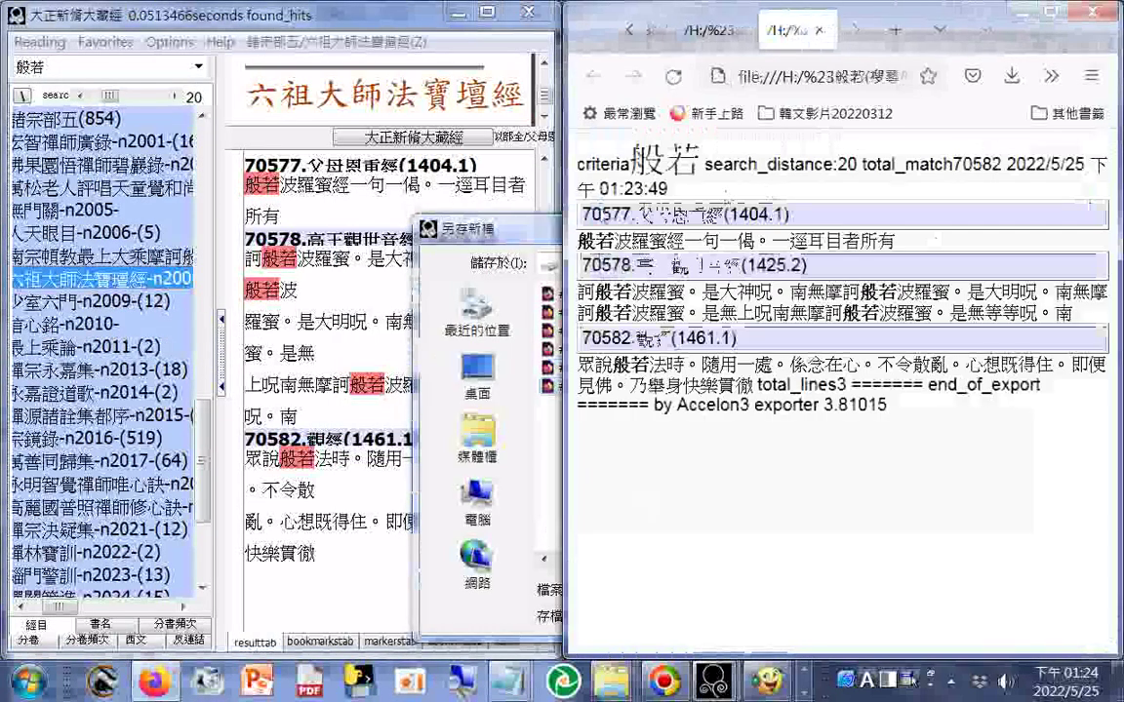
left_click_drag(459, 229, 241, 322)
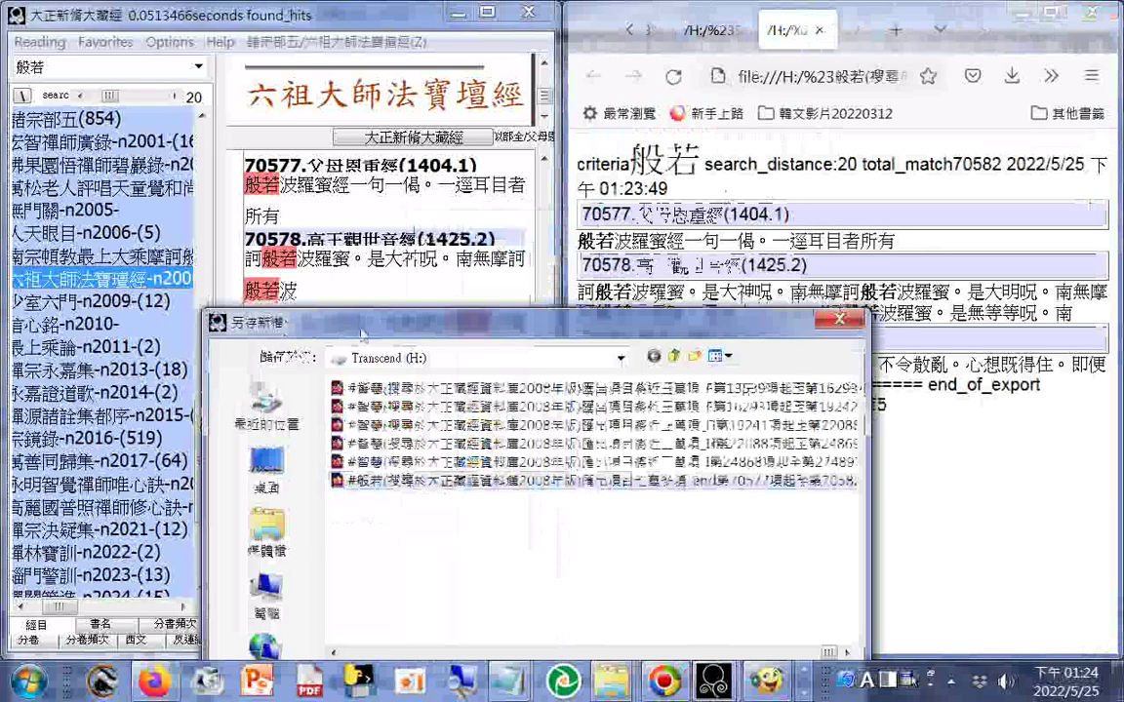
left_click(839, 320)
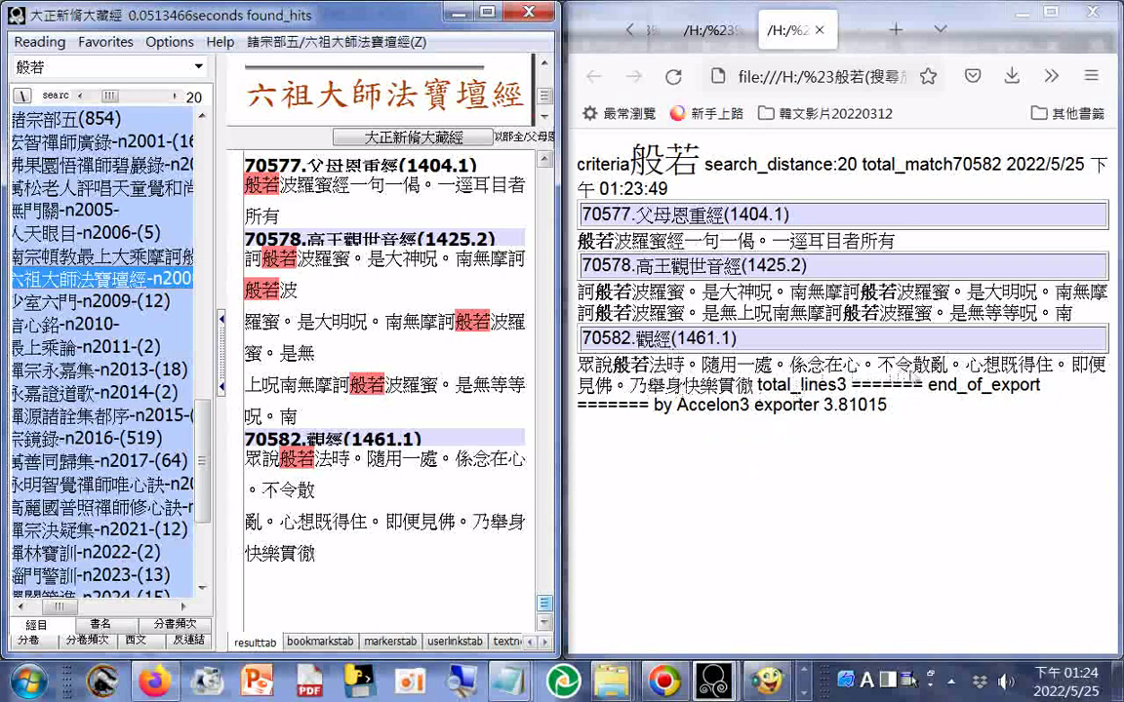
- Open a blank Notepad document, switch to Chinese input and write 佛經言
left_click(27, 680)
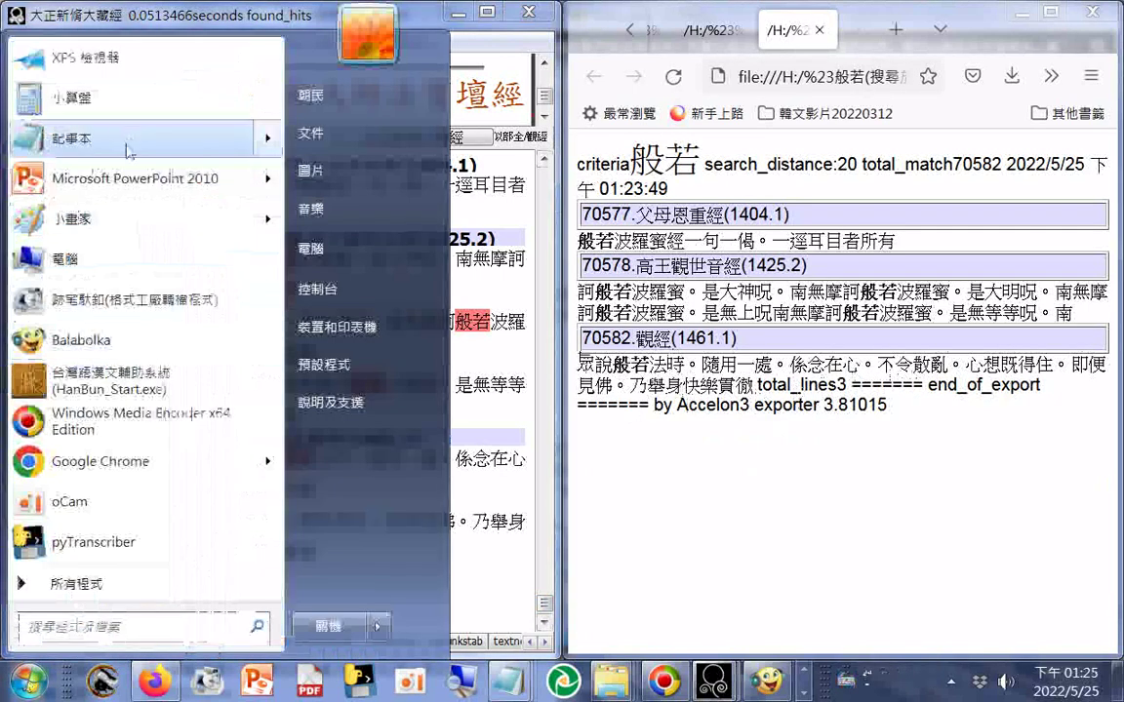
left_click(127, 151)
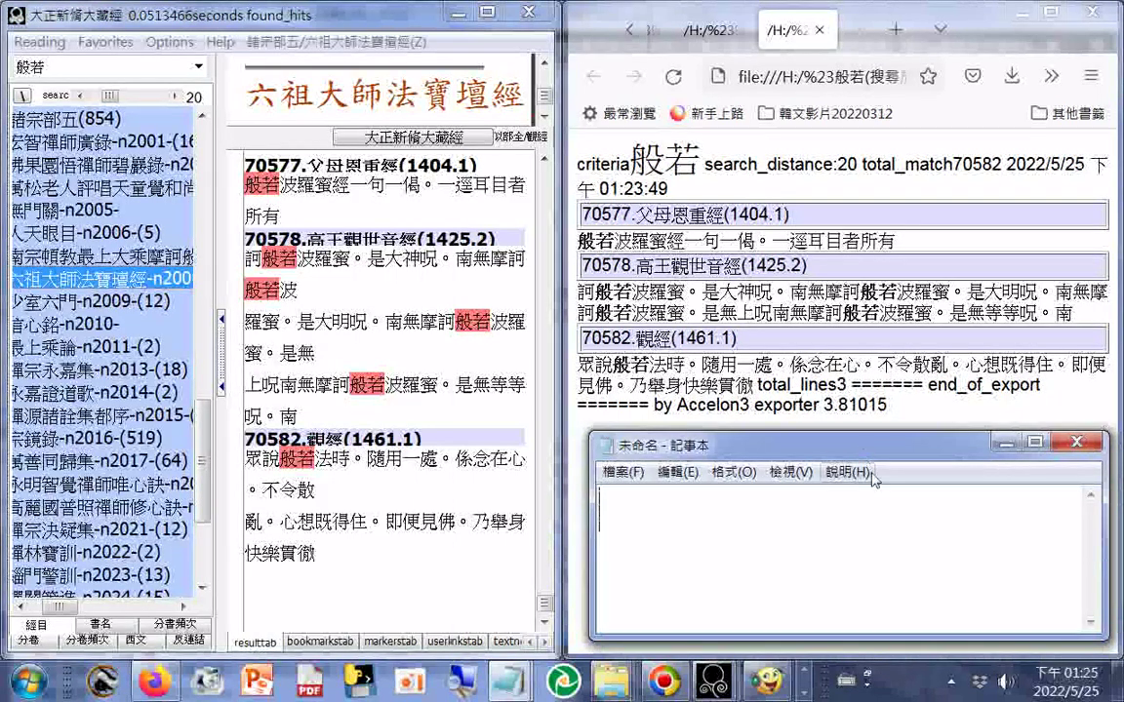
type("zi6")
key("BackSpace")
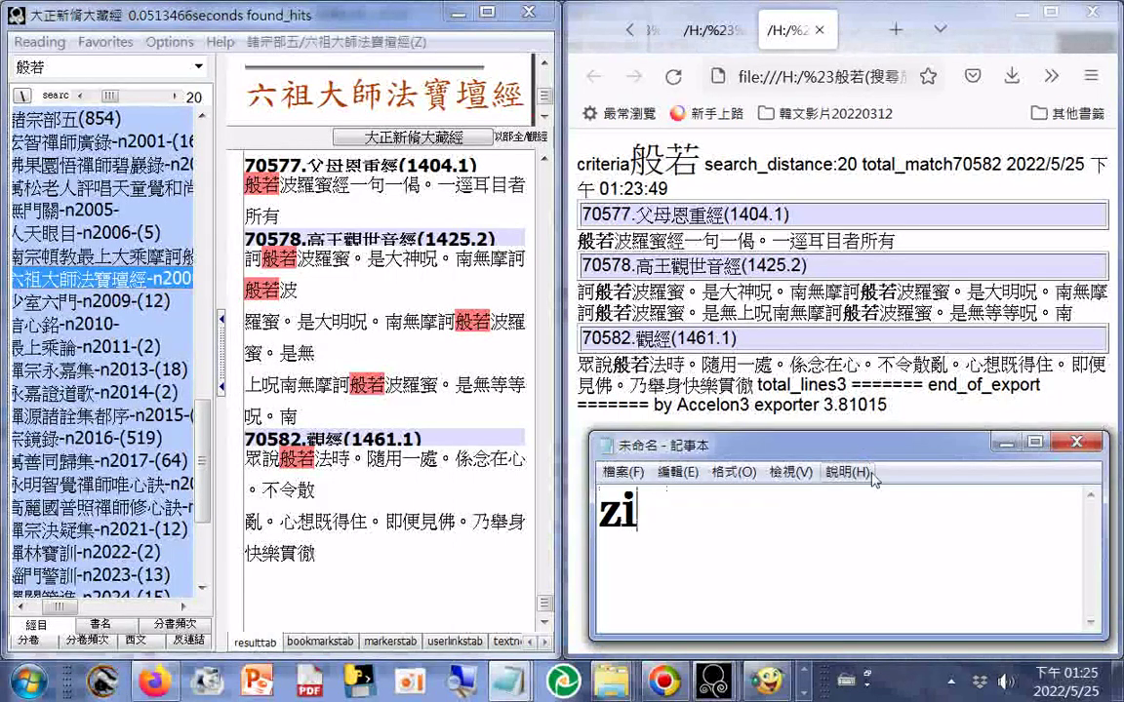
key("BackSpace")
key("BackSpace")
key("ctrl+space")
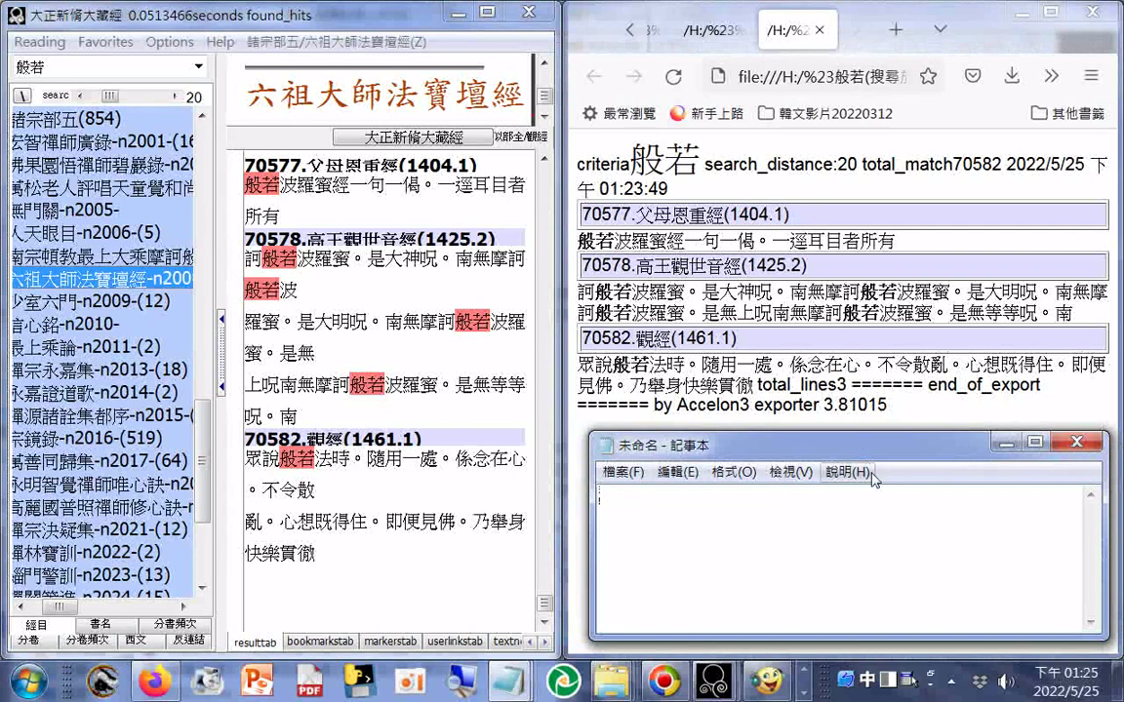
type("zi6r")
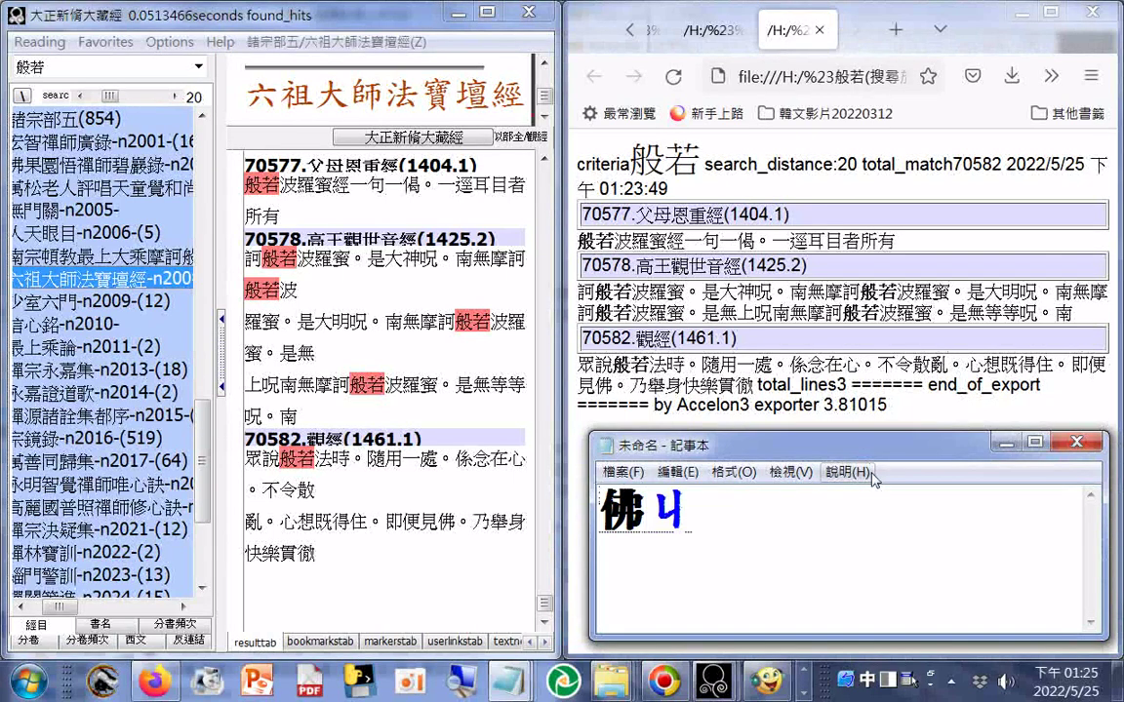
type("u/ u06")
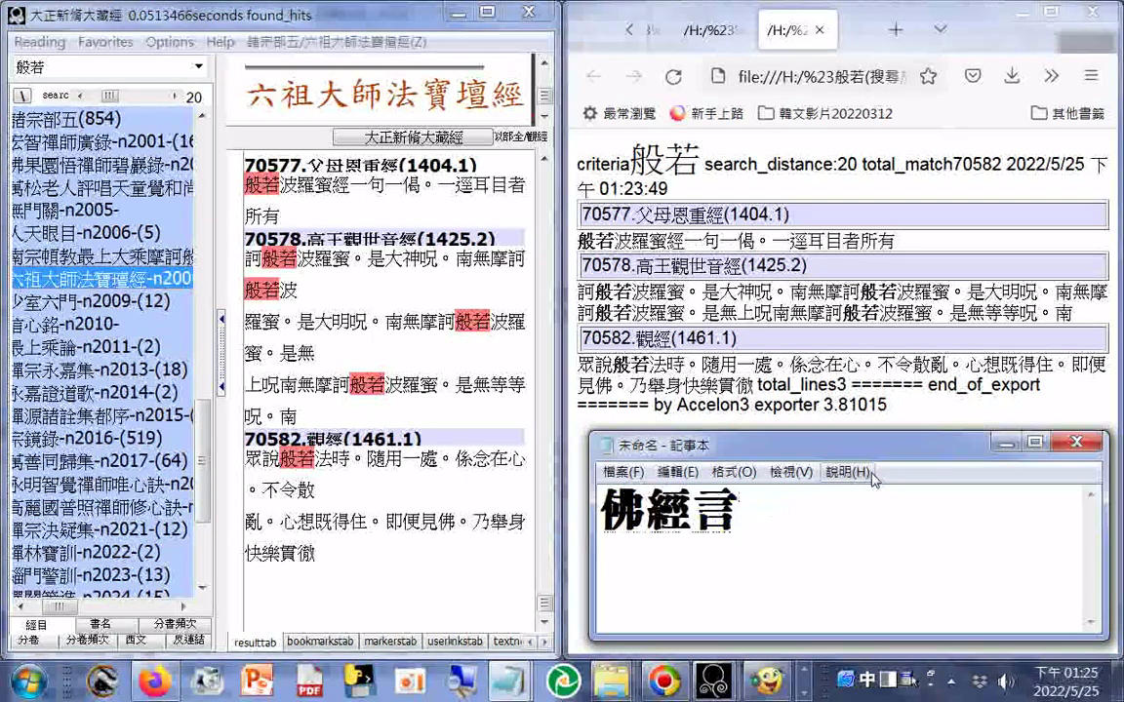
- Add 制心 after 佛經言, picking the right character for each syllable from the input candidates
type("64")
key("BackSpace")
key("BackSpace")
type("53")
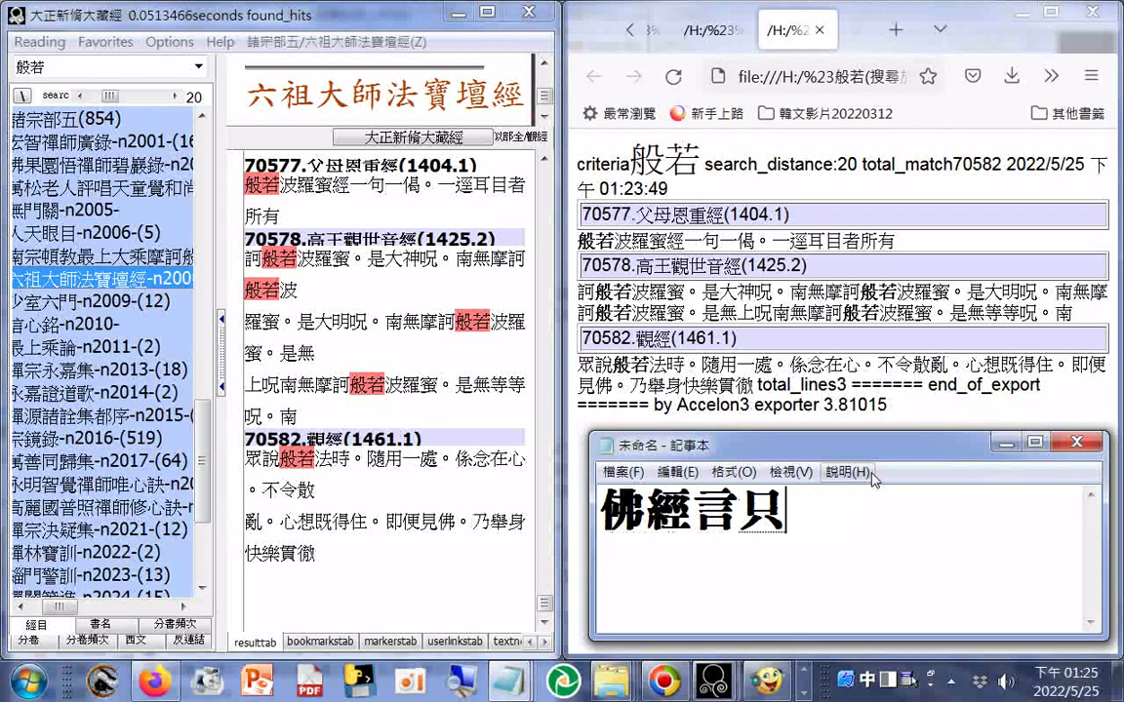
key("BackSpace")
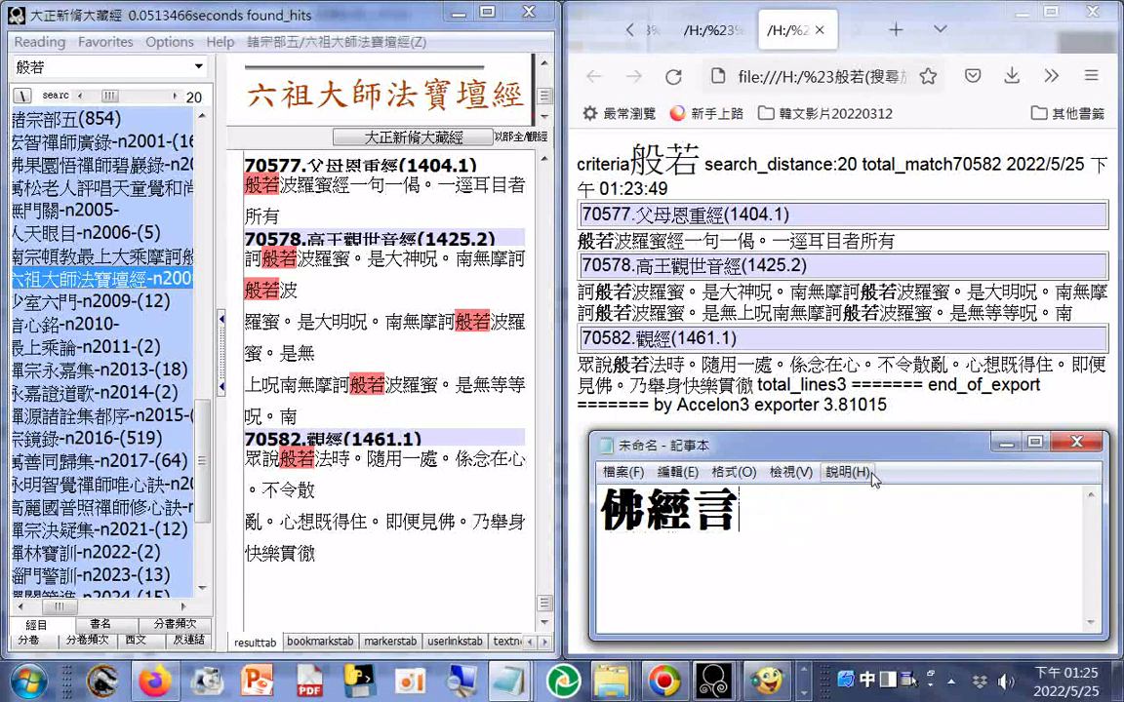
type("/")
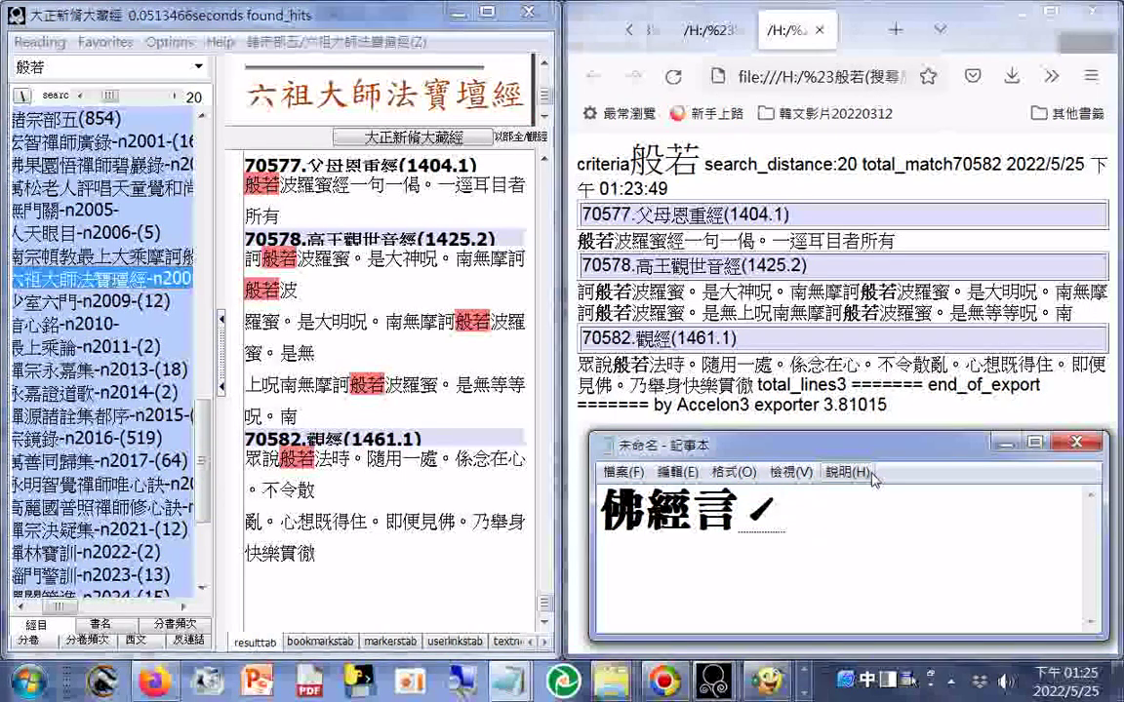
key("BackSpace")
type("54v")
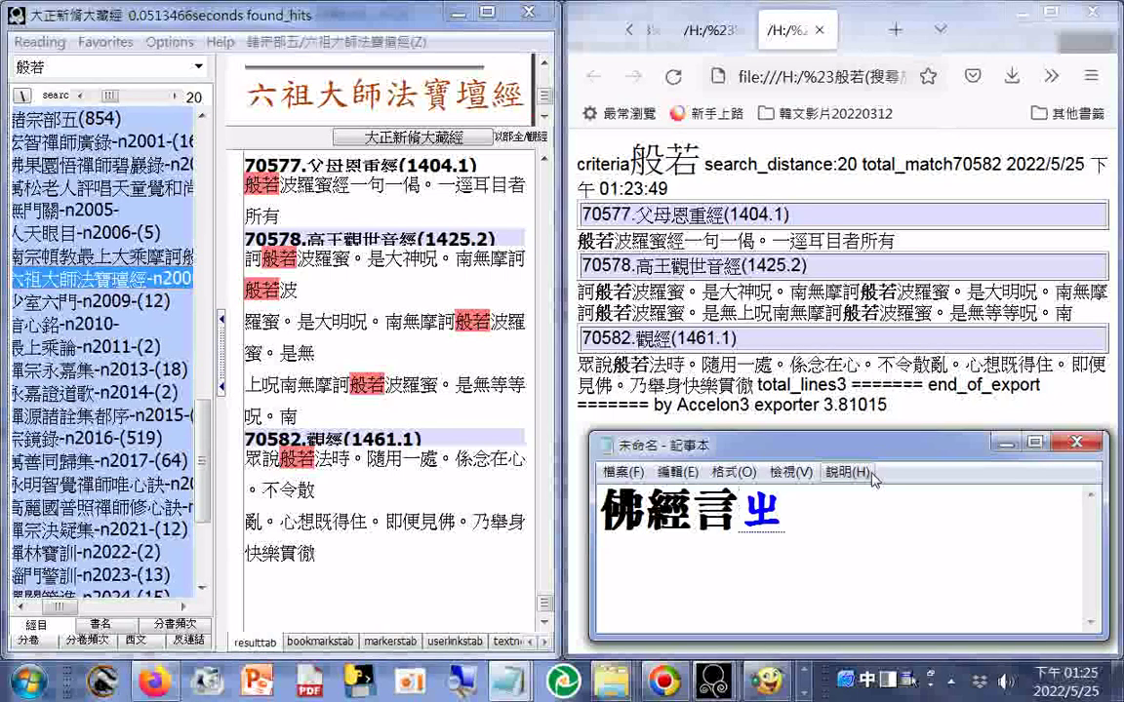
type("up")
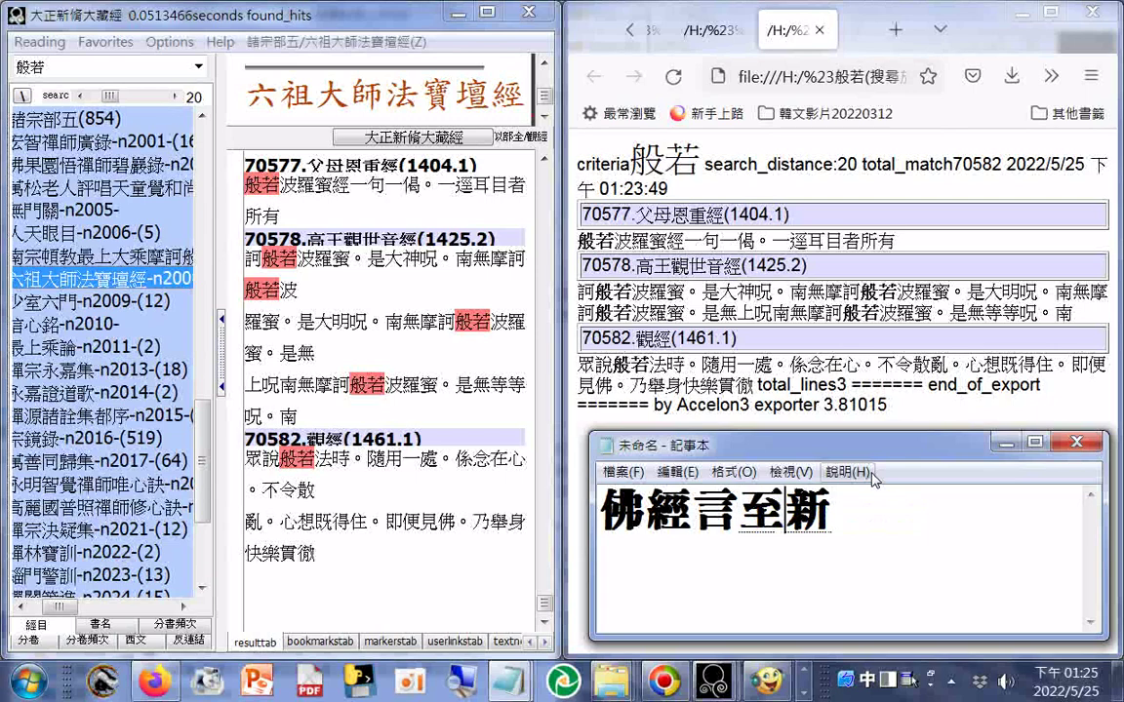
key("Down")
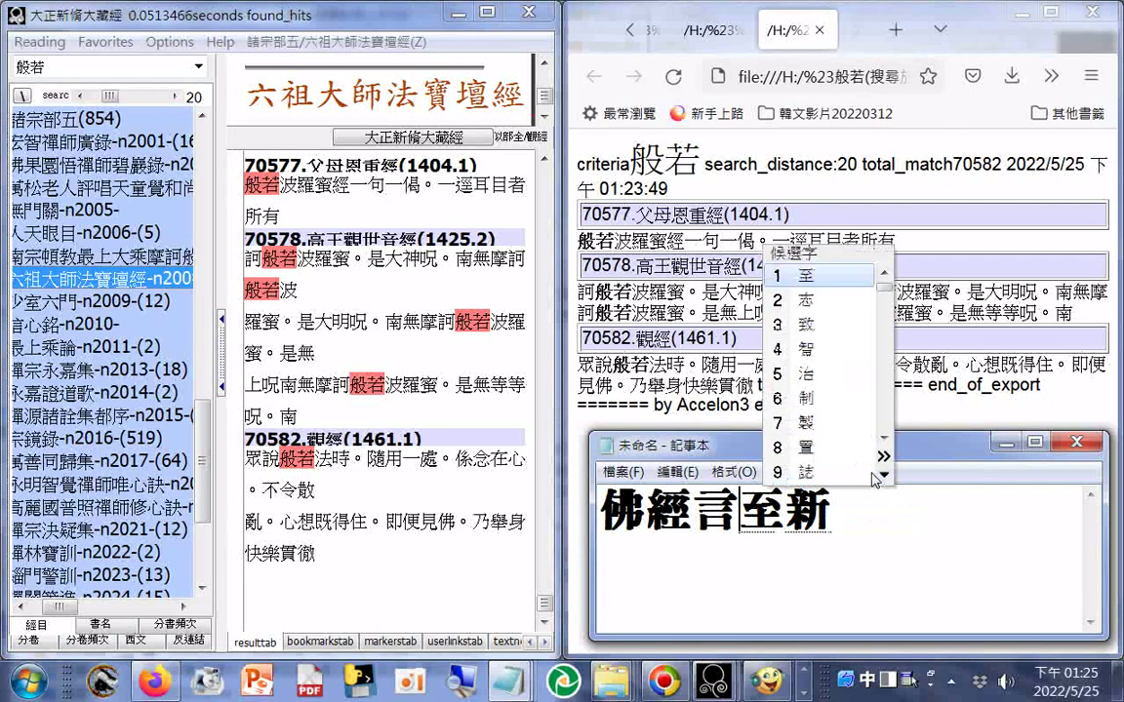
key("6")
key("Down")
type("2")
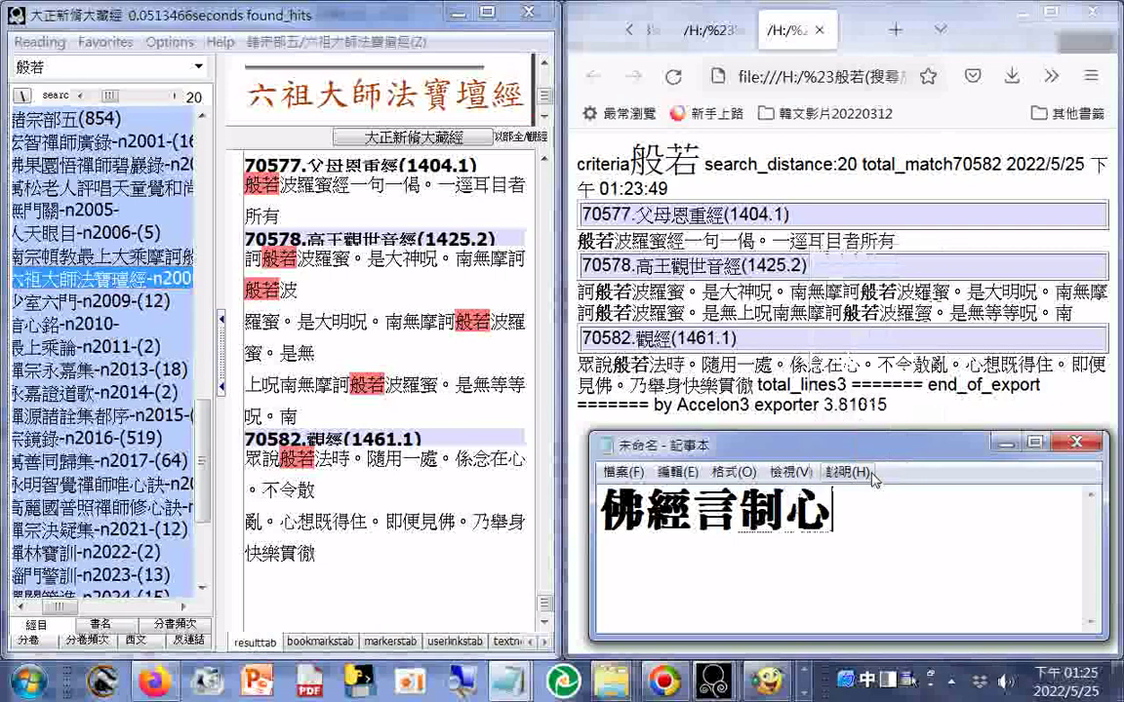
- Continue the Notepad sentence after 制心 with 一處無事不辦
type("ur")
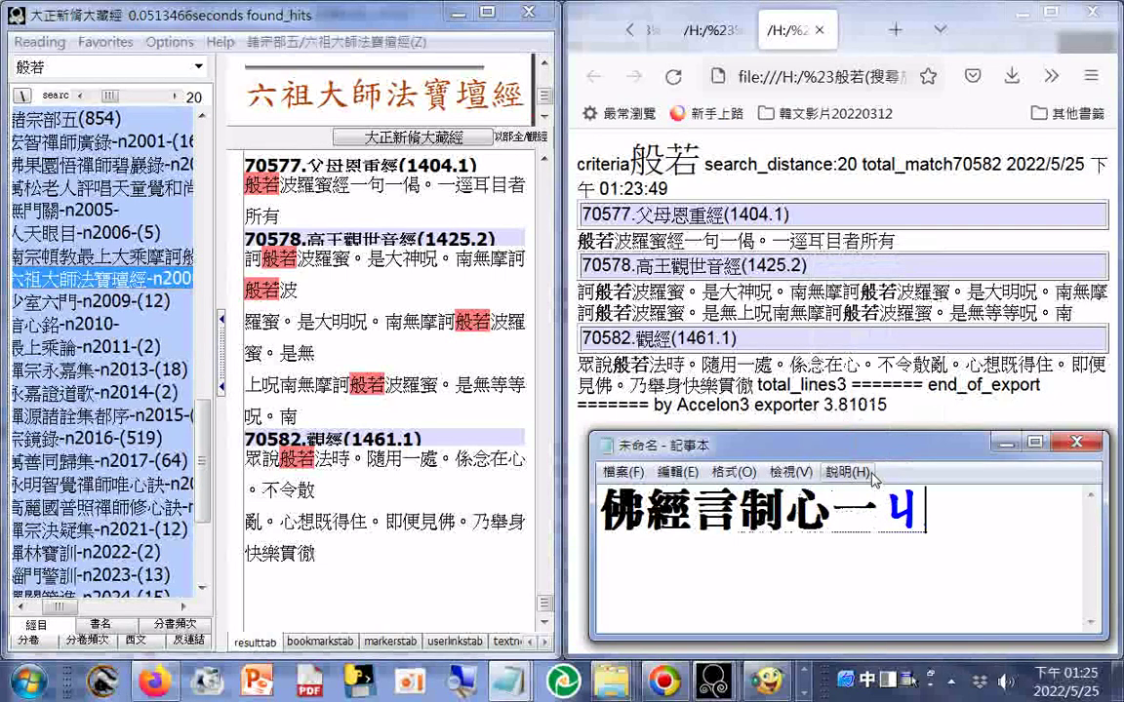
key("BackSpace")
type("tj4")
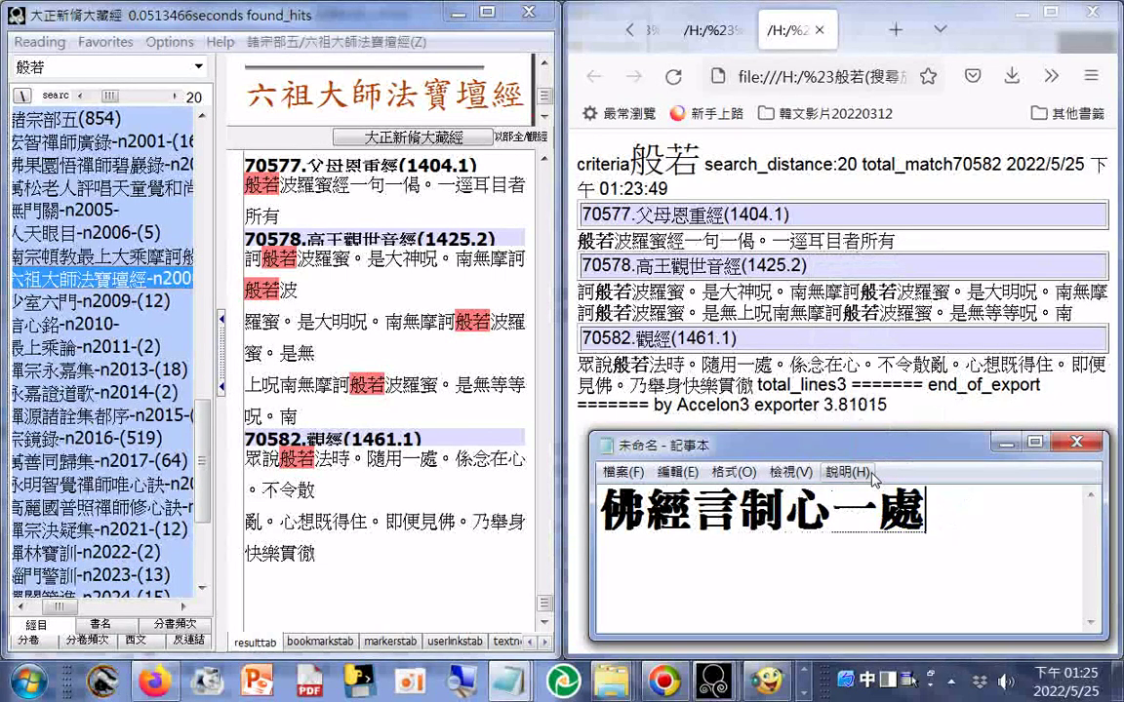
key("Return")
type("j6g4")
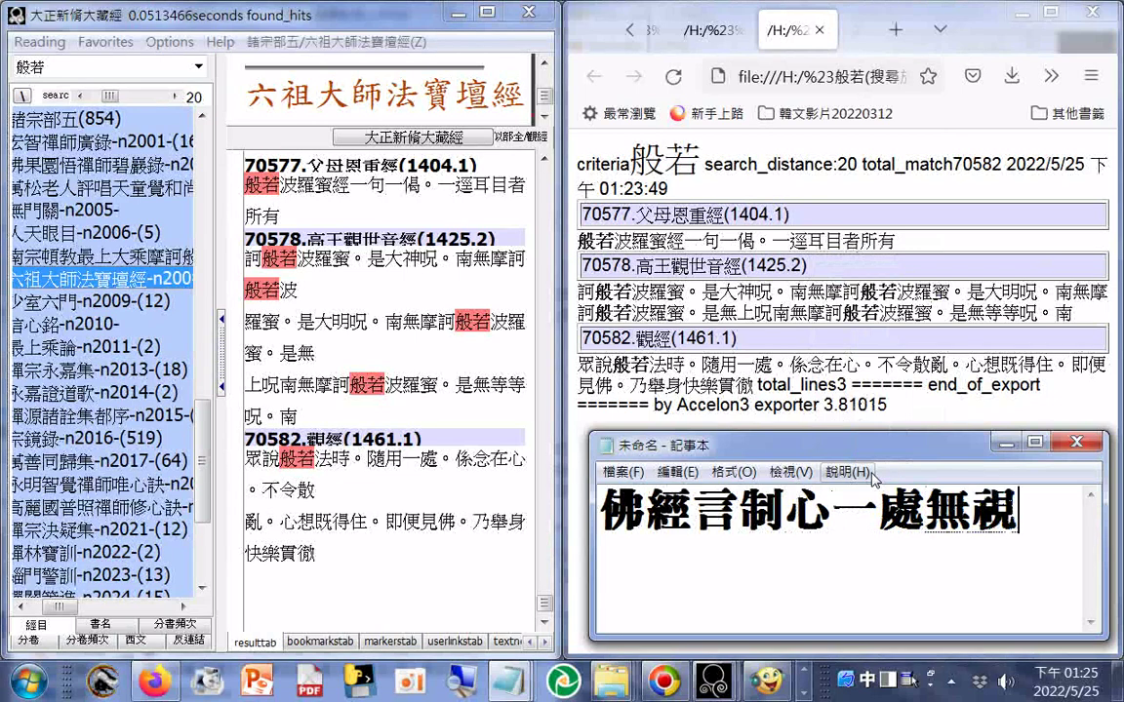
type("1j4104")
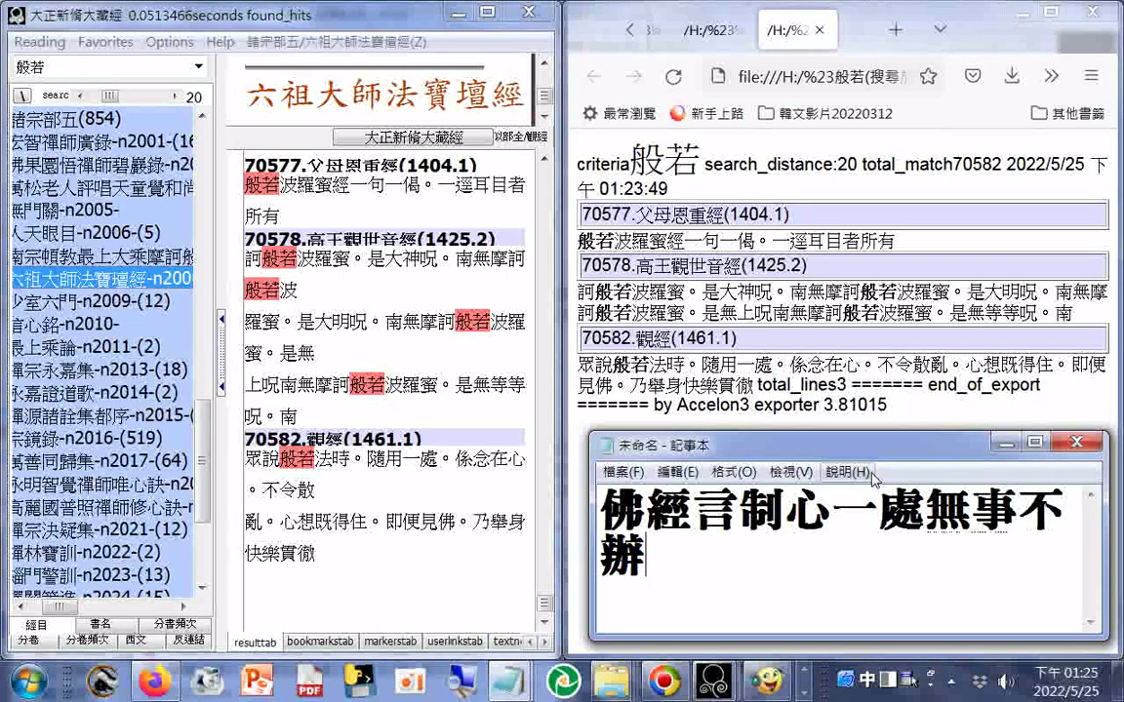
- Insert a double hyphen (--) between 佛經言 and 制心
key("Left")
key("Left")
key("Left")
key("Left")
key("Left")
key("Left")
key("Left")
key("Left")
key("shift")
type("-")
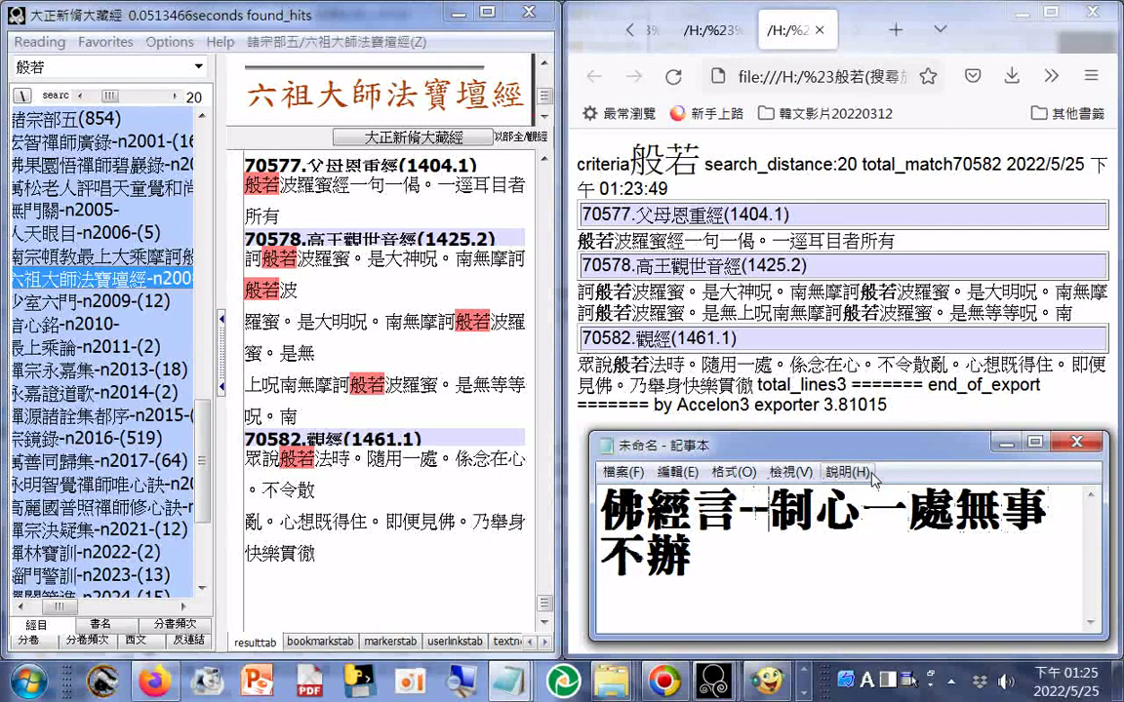
- Insert the full-width comma ， between 制心一處 and 無事不辦
key("Right")
key("Right")
key("Right")
key("Right")
type("，")
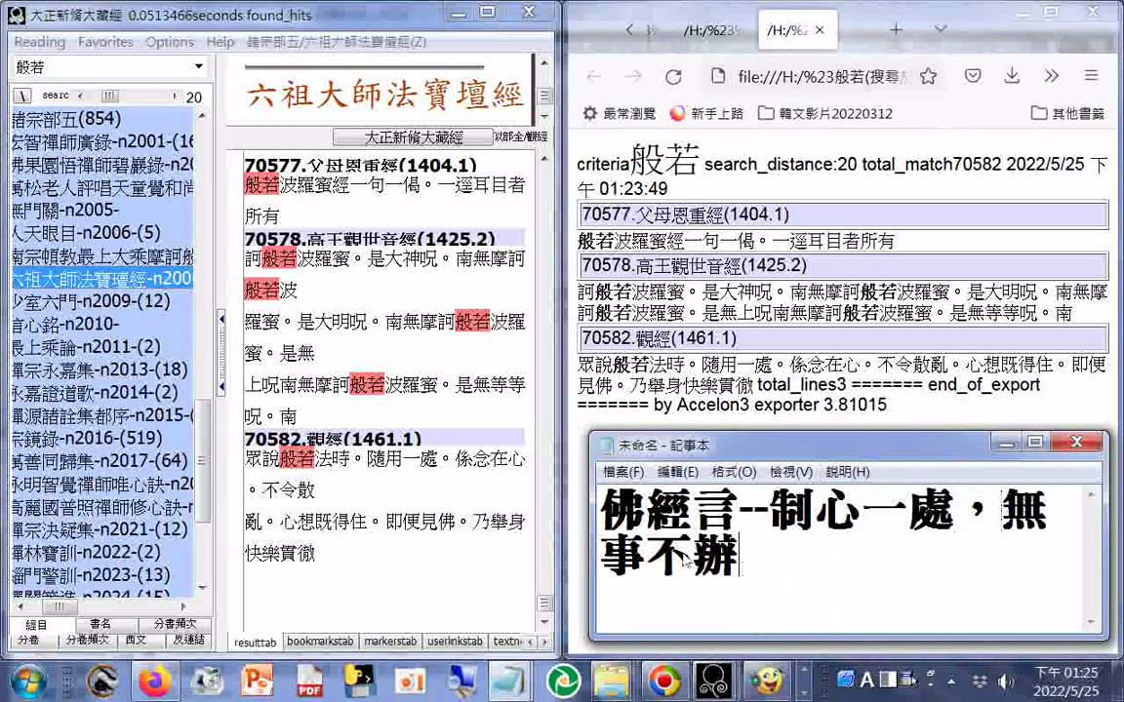
- Copy the whole quotation in Notepad, start saving the note, and paste the quotation as its file name
left_click_drag(615, 499, 747, 549)
right_click(747, 549)
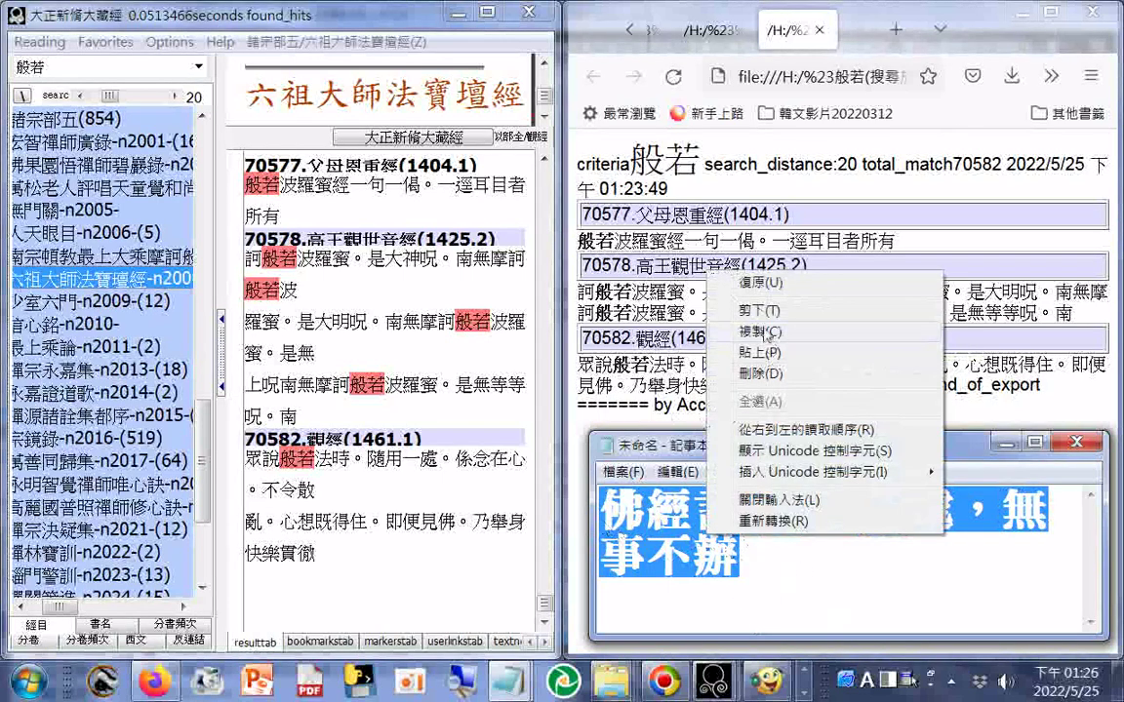
left_click(761, 330)
left_click(635, 474)
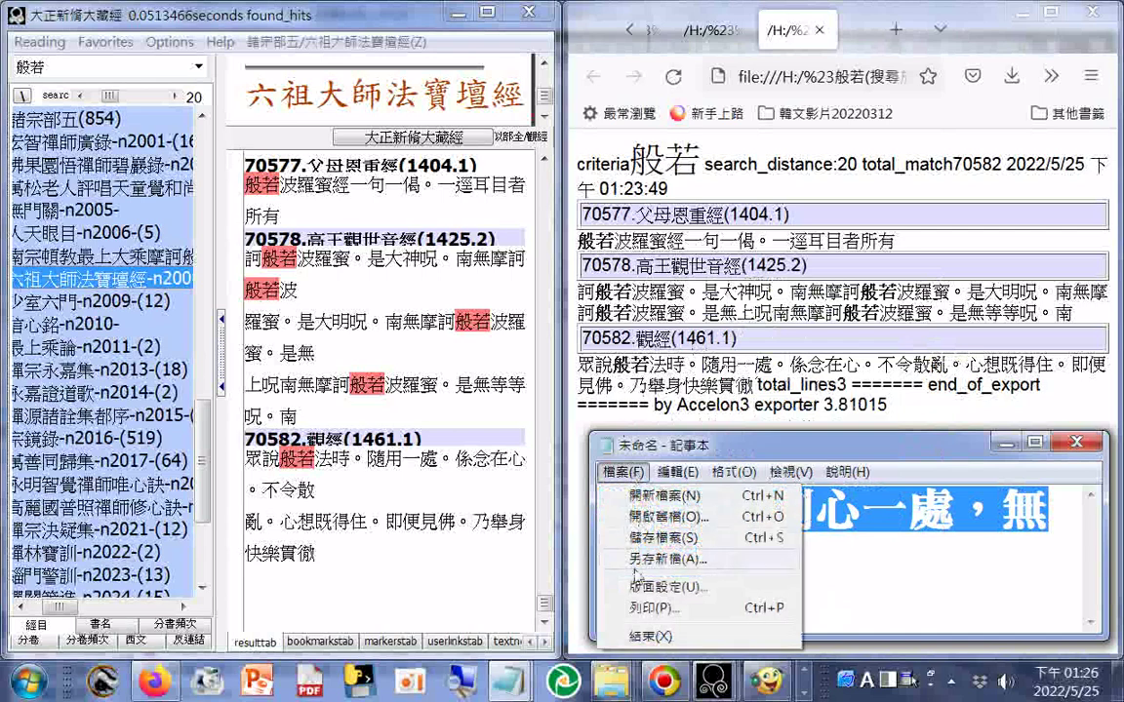
left_click(722, 535)
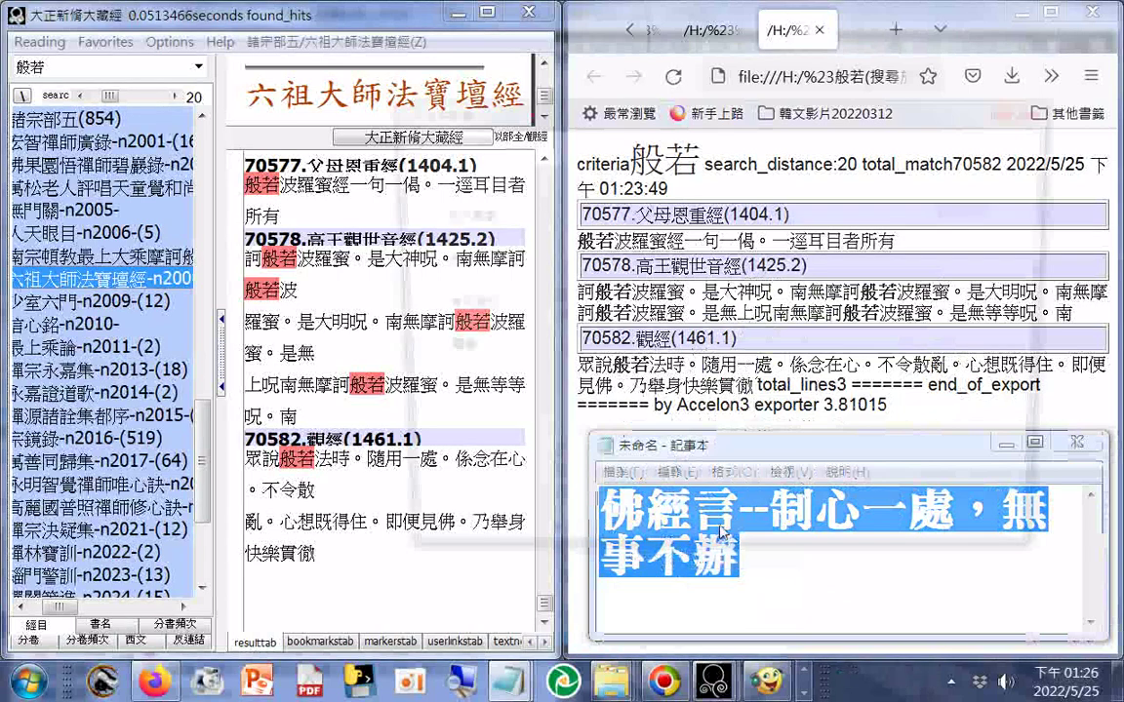
right_click(625, 453)
left_click(635, 222)
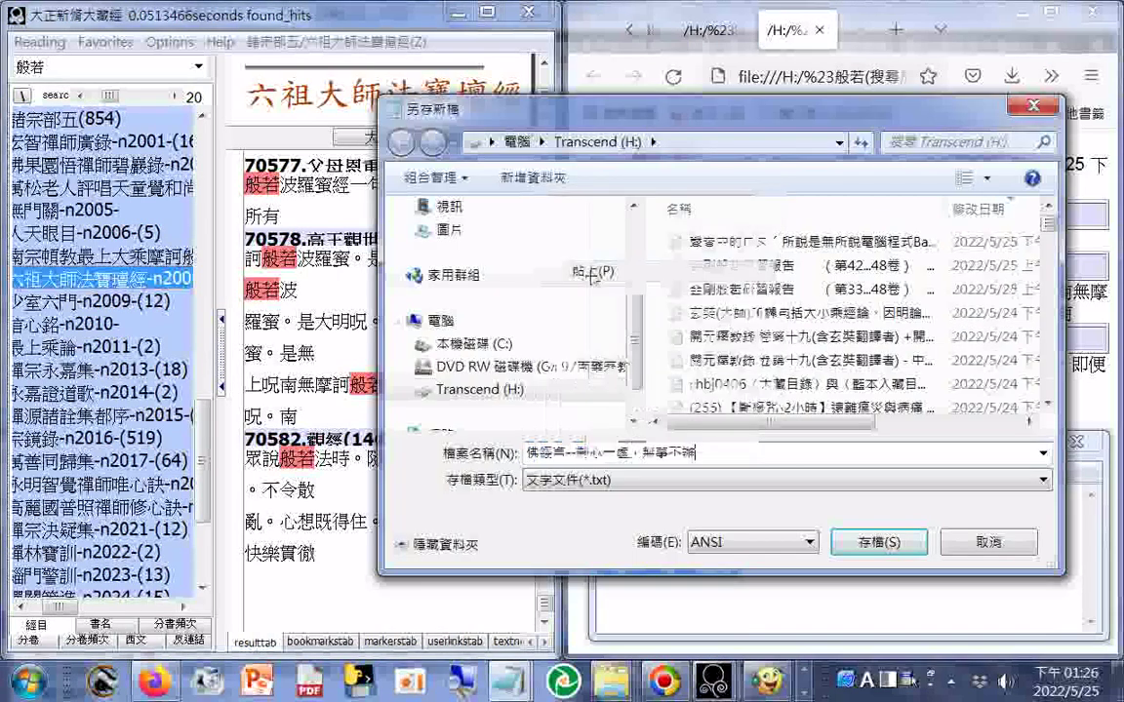
- Set the text file's encoding to Unicode and save it on Transcend (H:)
left_click(747, 544)
left_click(742, 579)
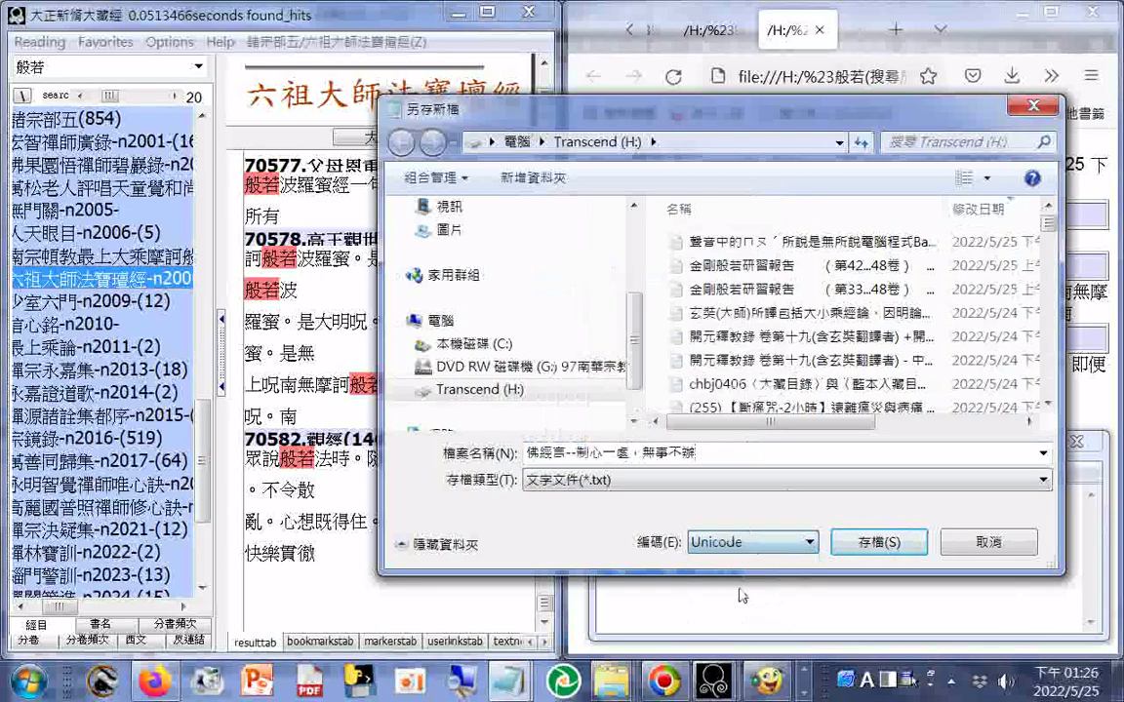
left_click(875, 547)
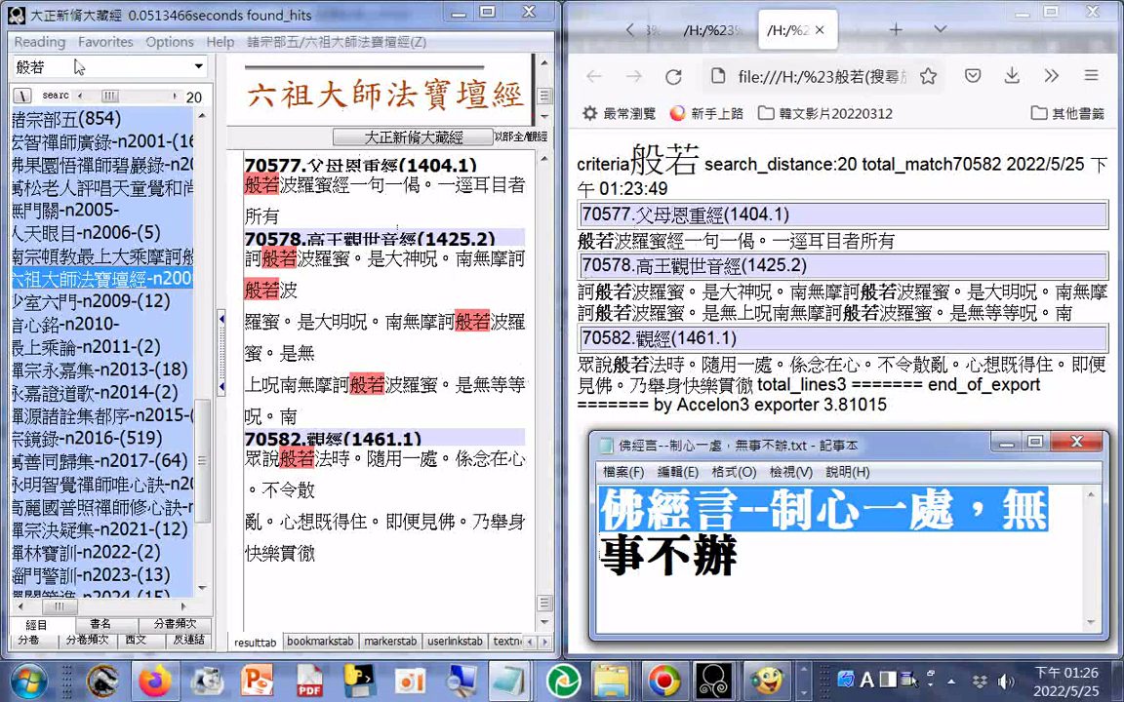
- Return the 般若 search results in the Taisho program to the first entry and begin exporting them to HTML
left_click(78, 66)
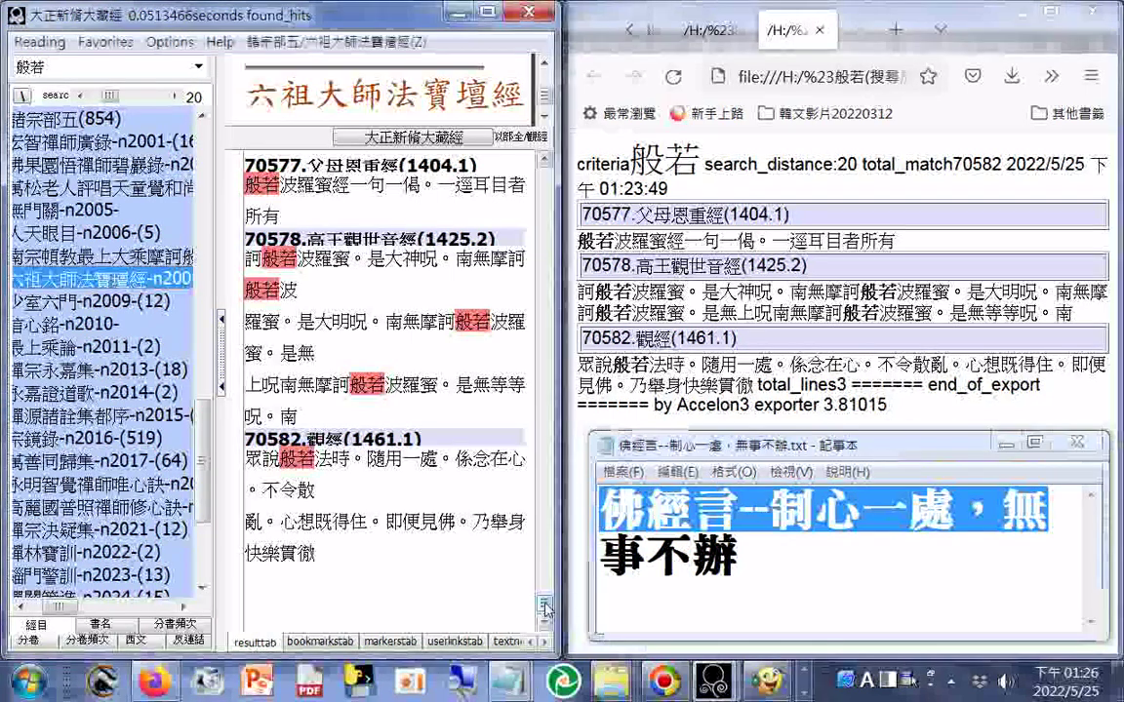
key("Return")
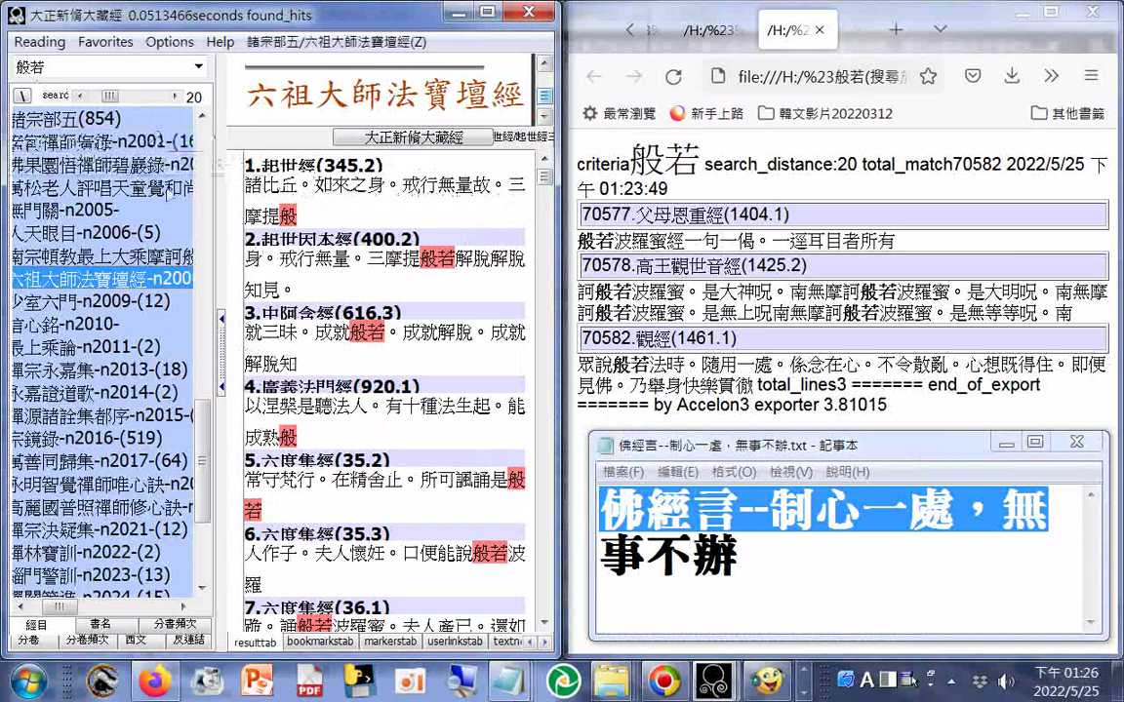
key("alt+r")
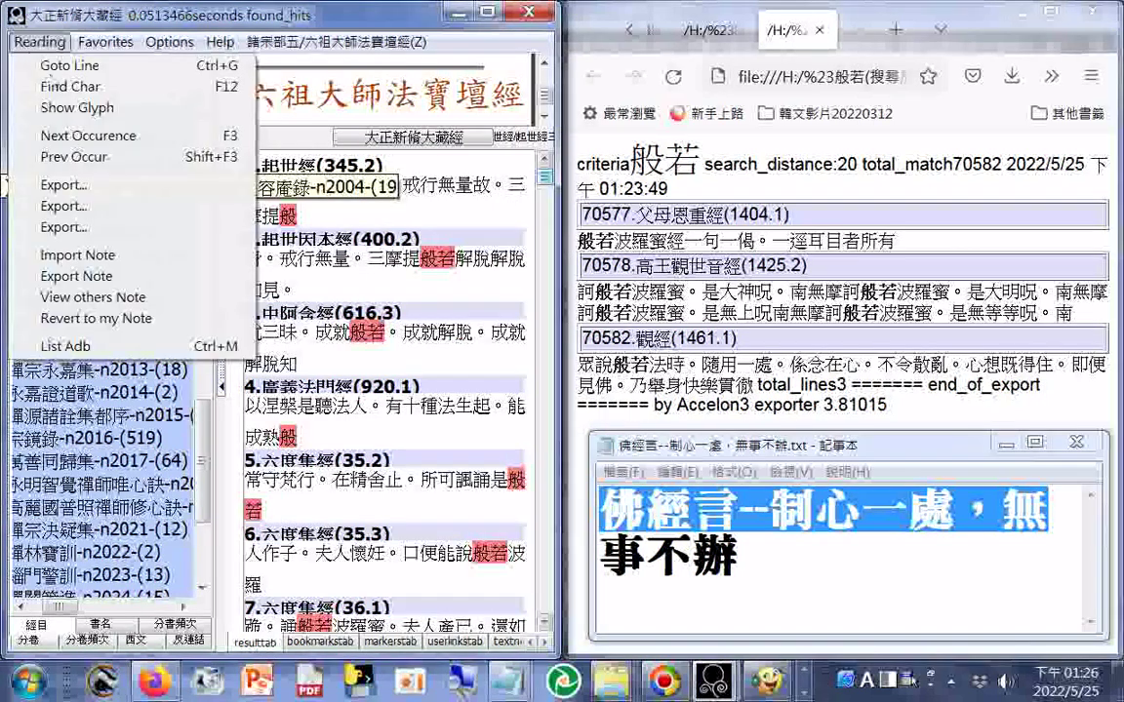
left_click(64, 216)
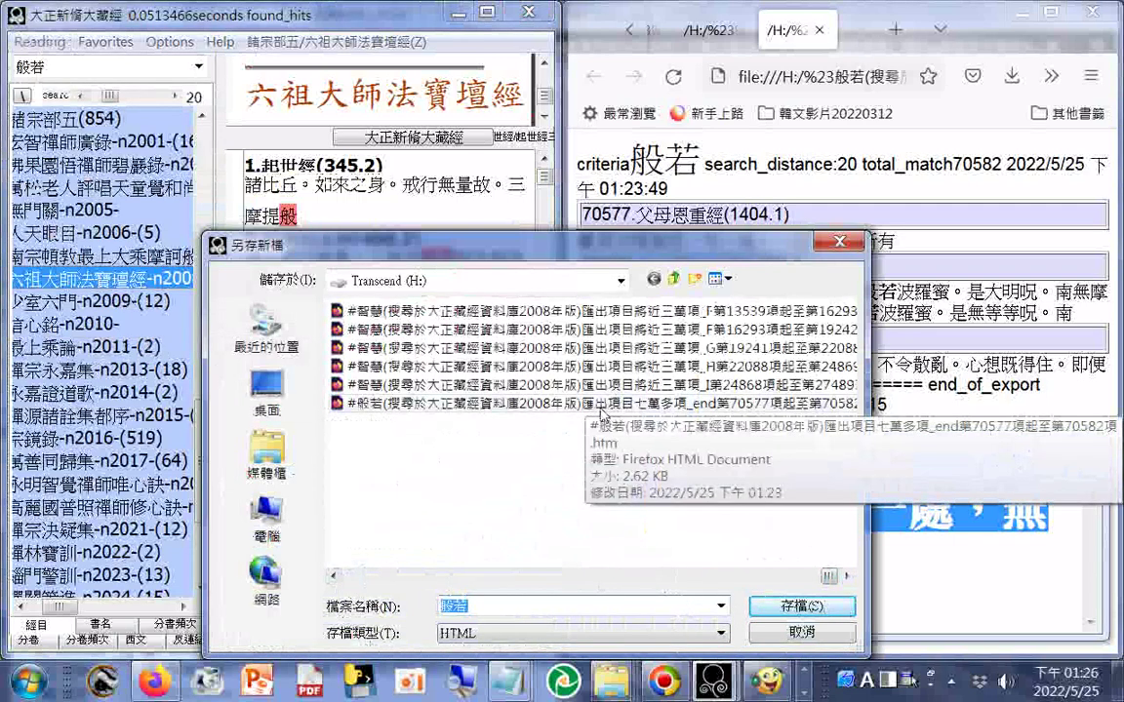
- Base the export's name on the existing 般若 export file, replacing end with A and the starting item number with 1
left_click(602, 407)
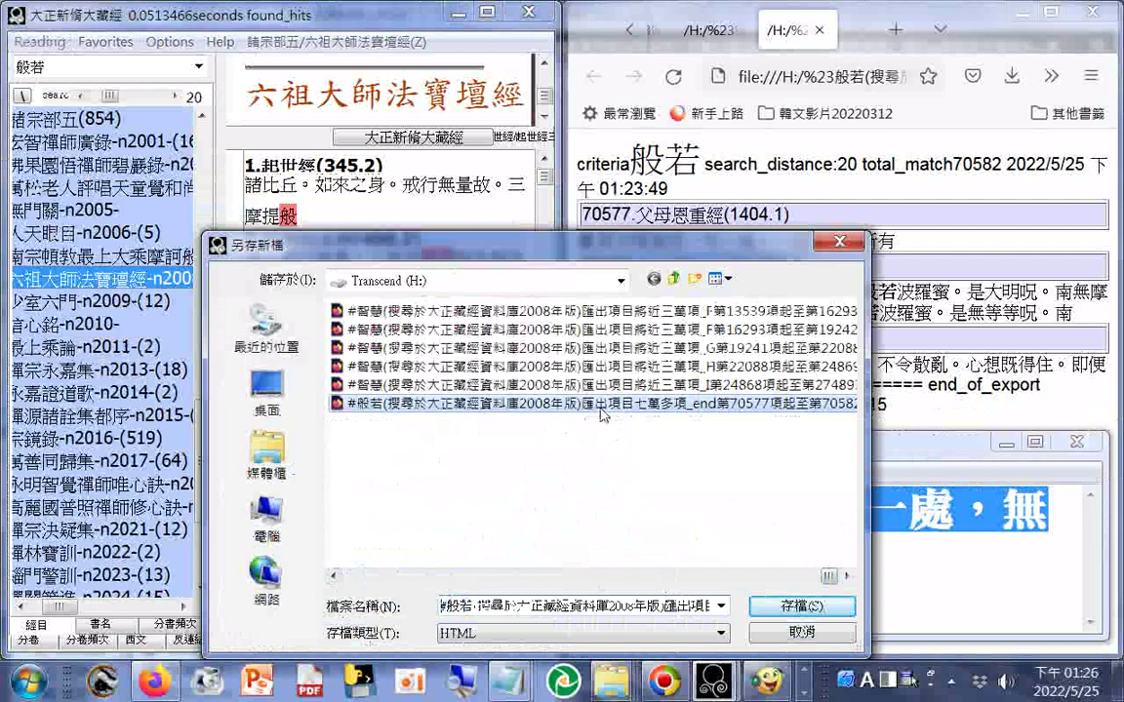
left_click_drag(528, 607, 549, 613)
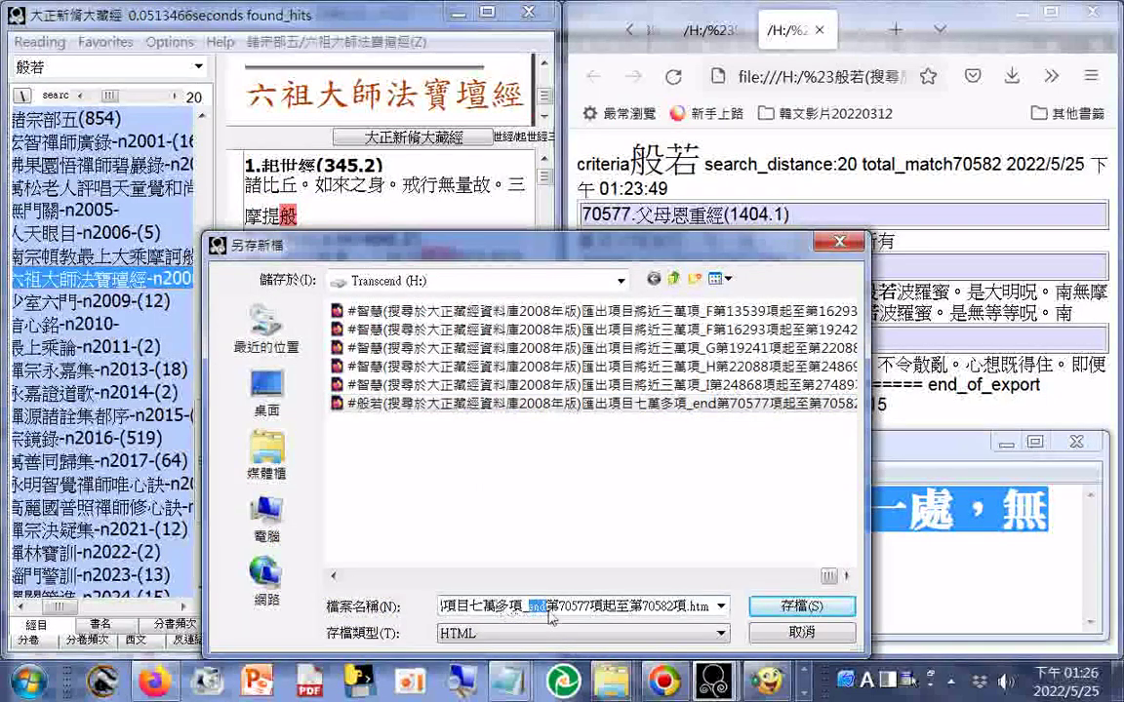
type("a")
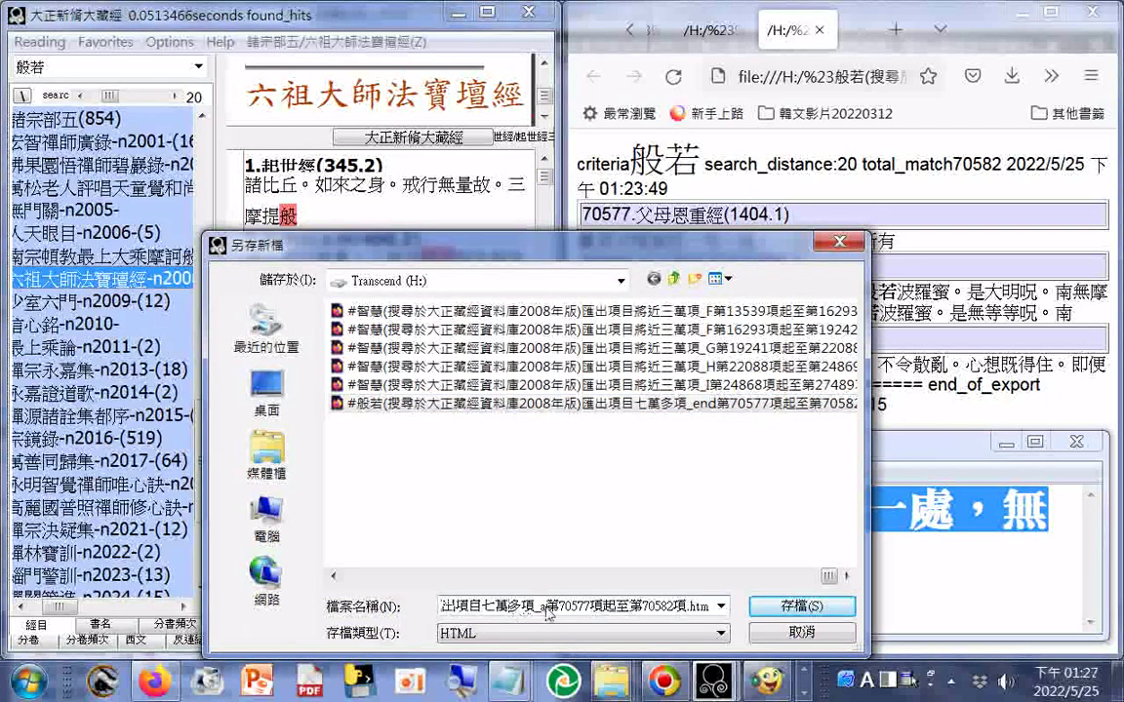
type("ll")
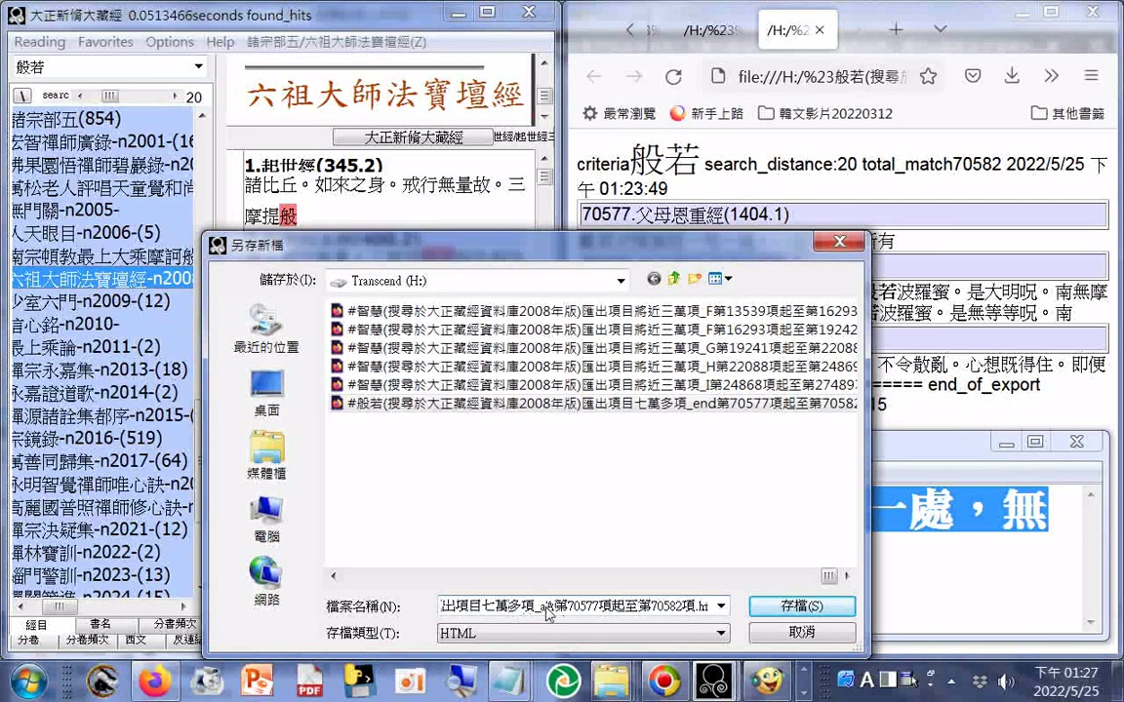
key("BackSpace")
key("BackSpace")
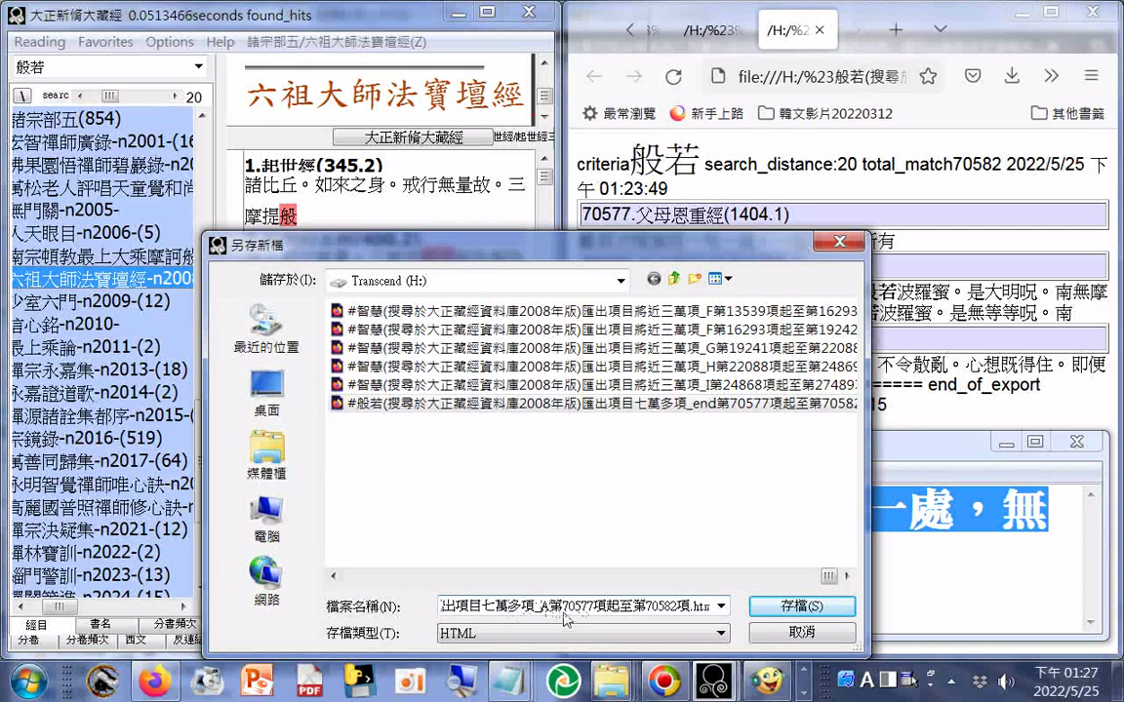
double_click(568, 607)
type("1")
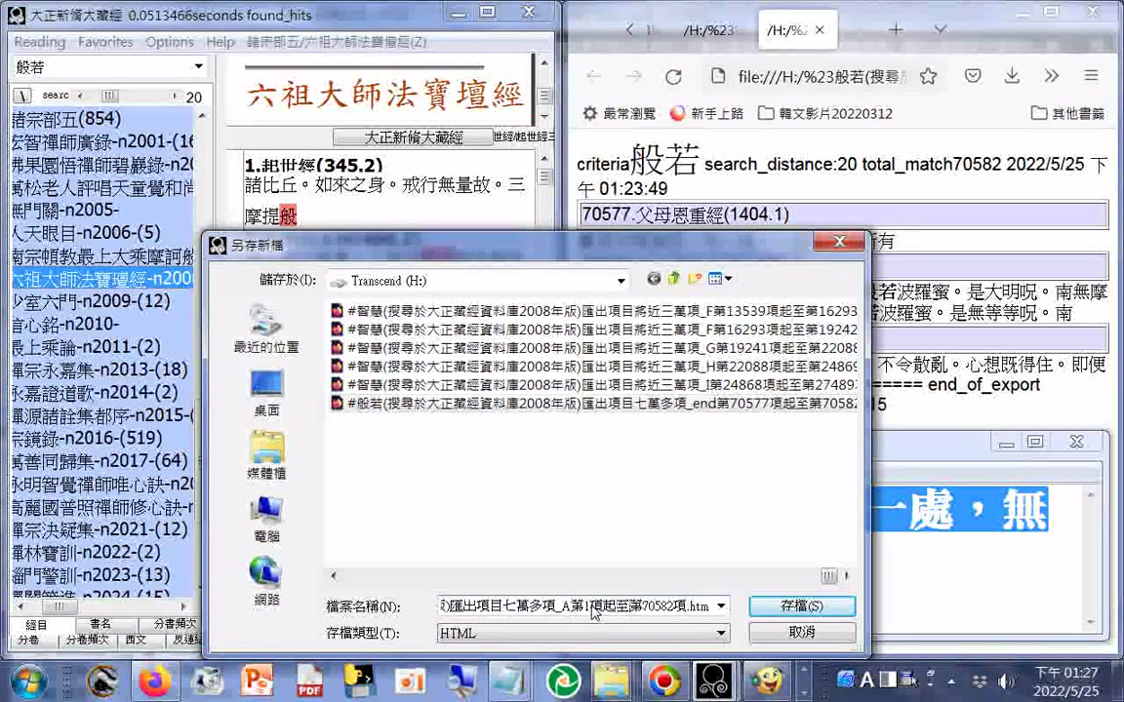
- Remove the ending item number 70582 from the file name so it ends in 第1項起至第項.htm, and save the export
key("Right")
key("Right")
key("Right")
key("Right")
key("Delete")
key("Delete")
key("Delete")
key("Delete")
key("Delete")
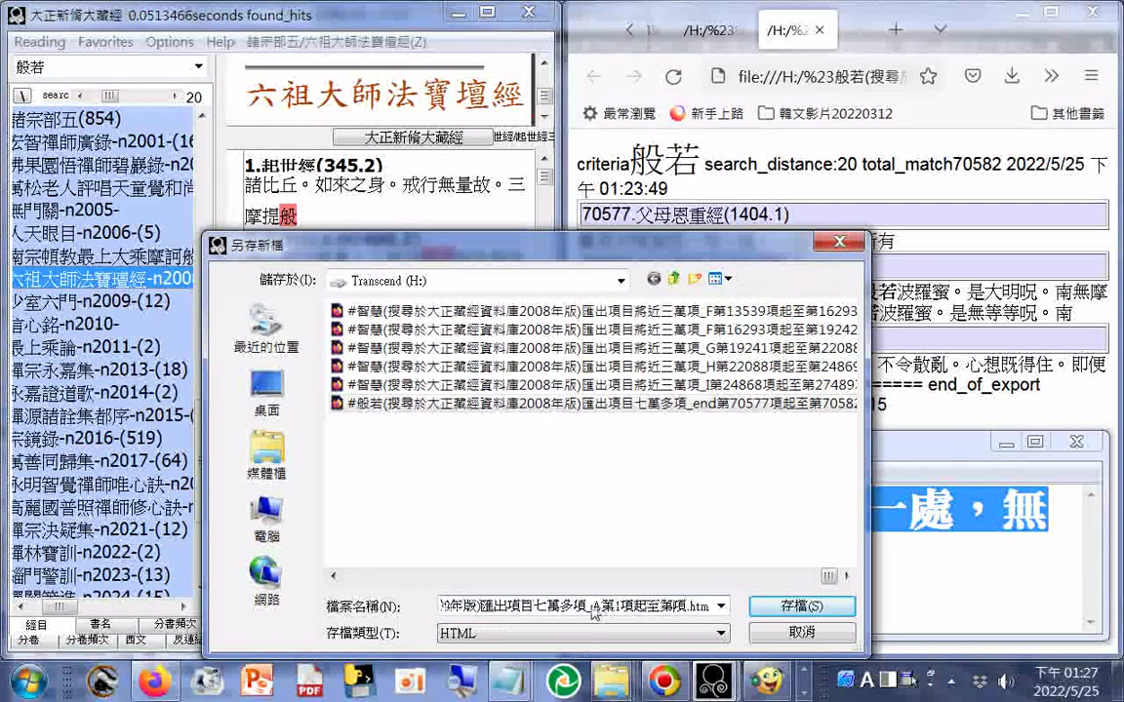
key("Return")
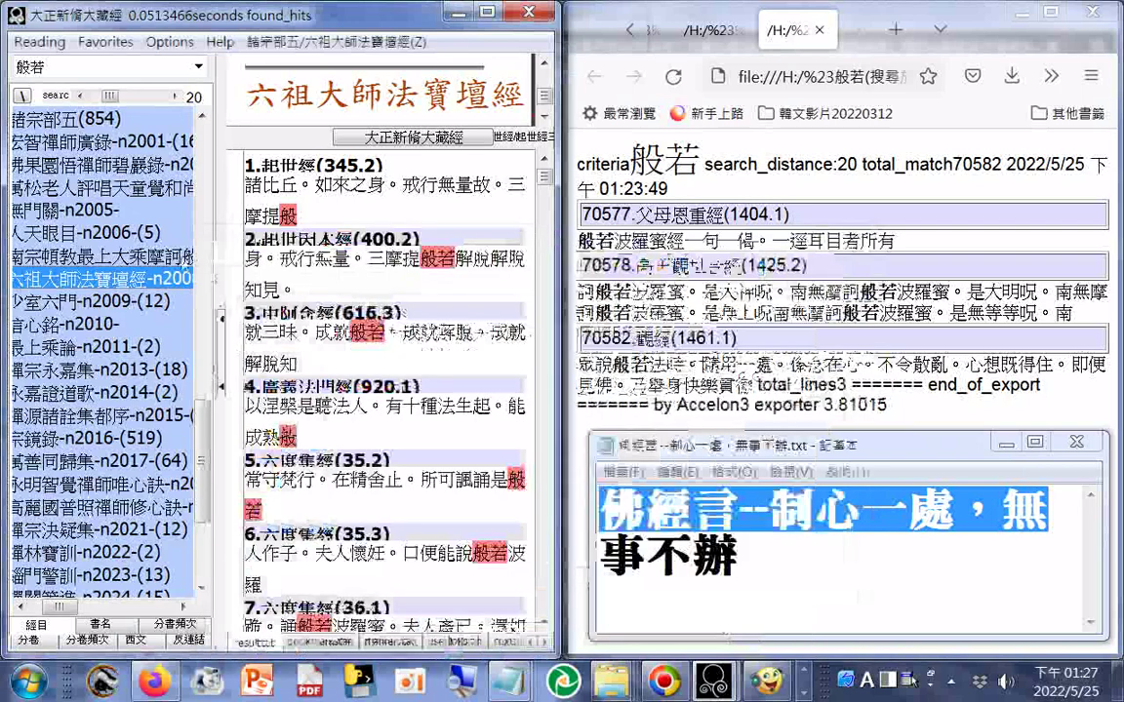
- Open the exported 般若 file ending in _A第1項起至第項.htm in Firefox from the export save dialog, and dismiss the dialog
left_click(36, 42)
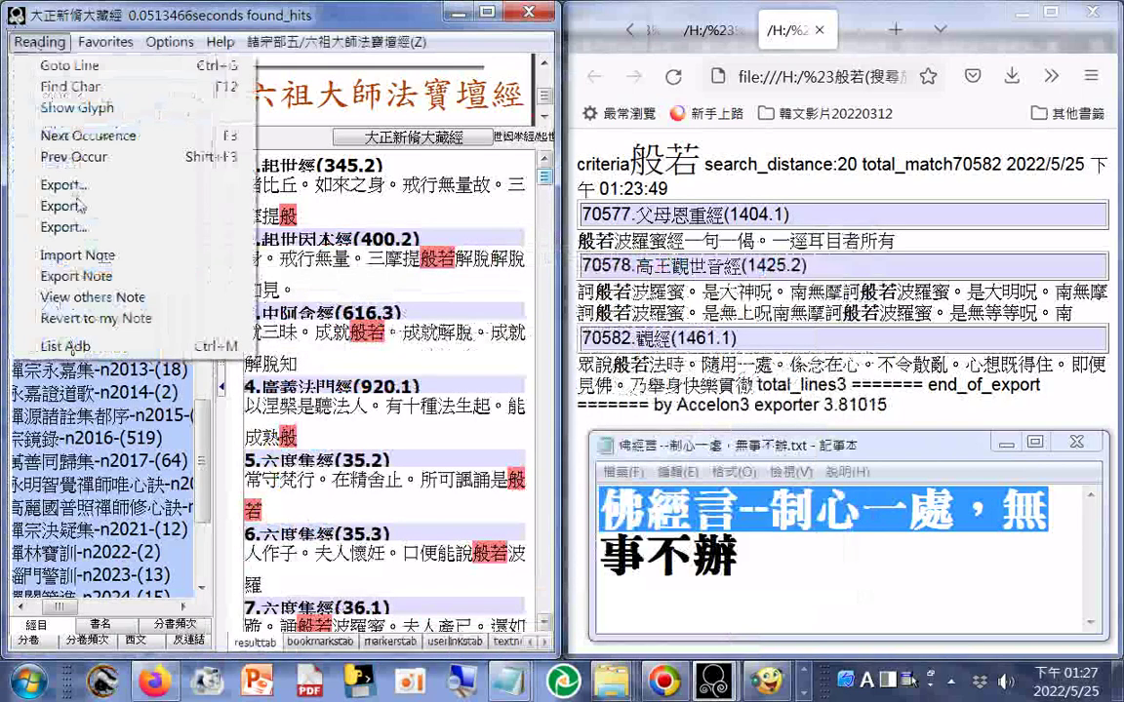
left_click(78, 205)
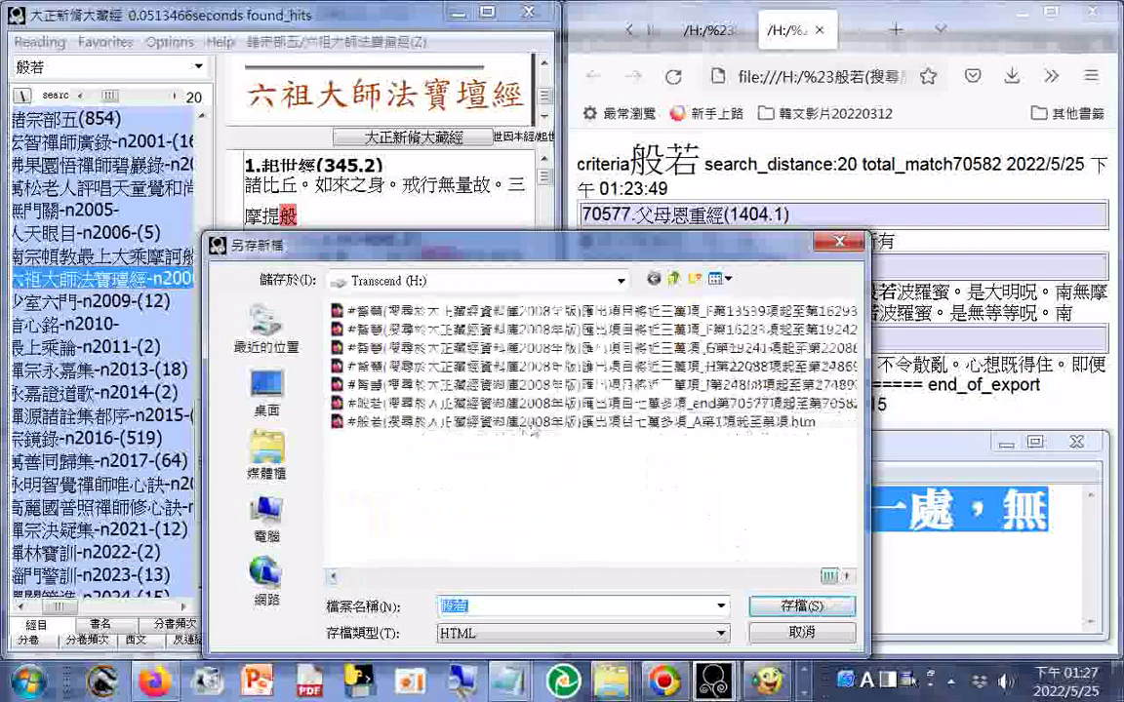
left_click(422, 420)
right_click(422, 421)
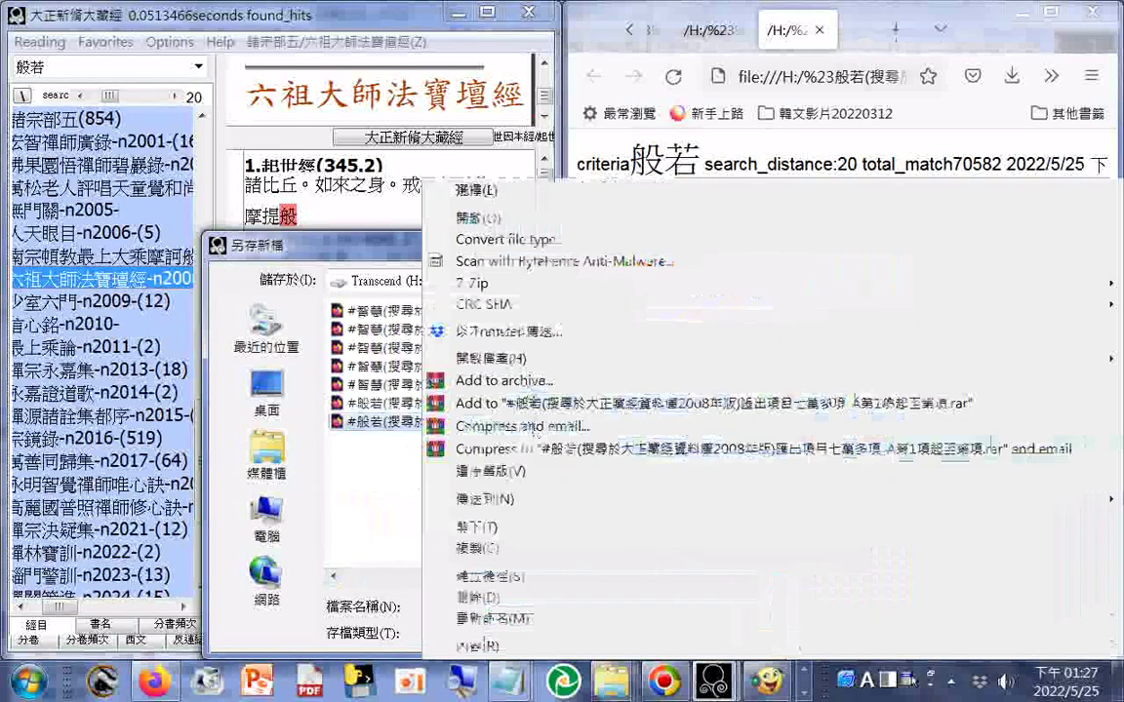
mouse_move(483, 357)
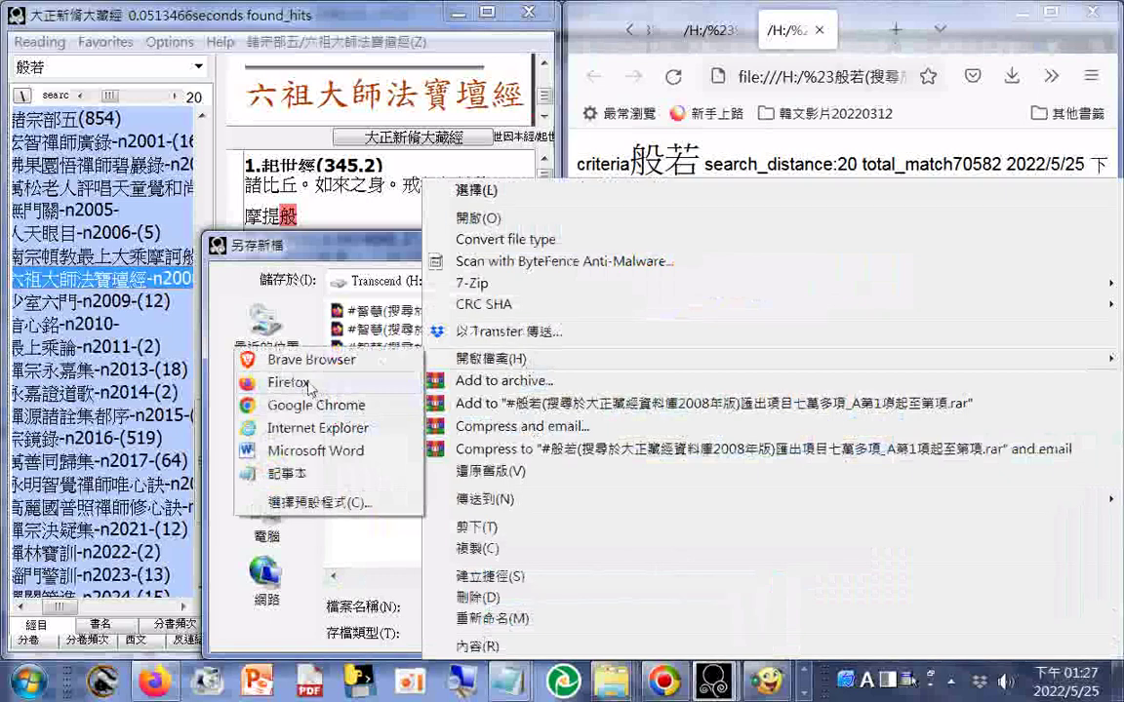
left_click(310, 384)
left_click_drag(501, 247, 494, 247)
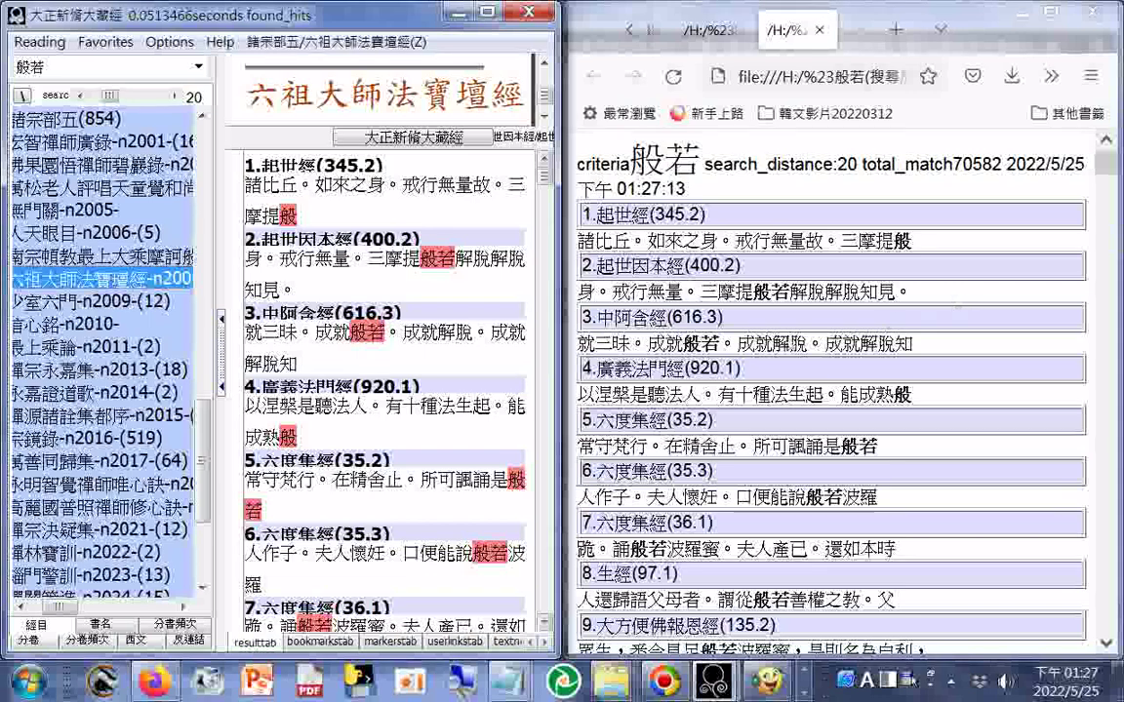
- Highlight 般若 and the text following it in entry 2, 起世因本經, of the exported page, and clear the selection
left_click_drag(748, 305, 792, 305)
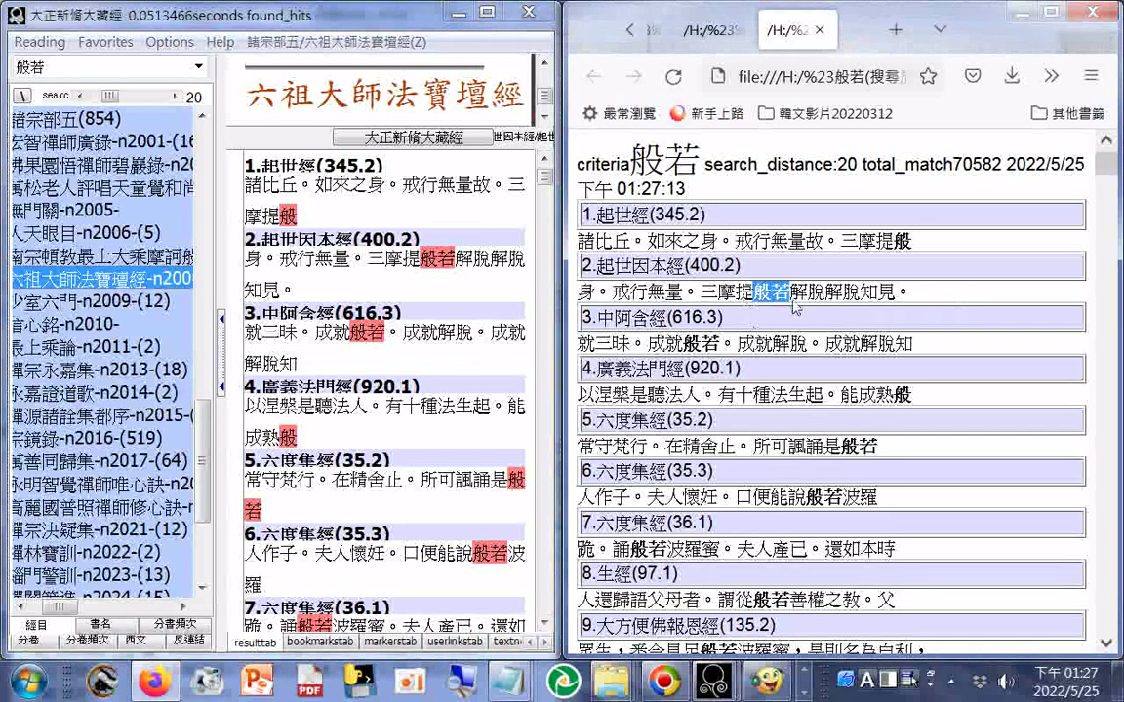
left_click_drag(792, 306, 808, 315)
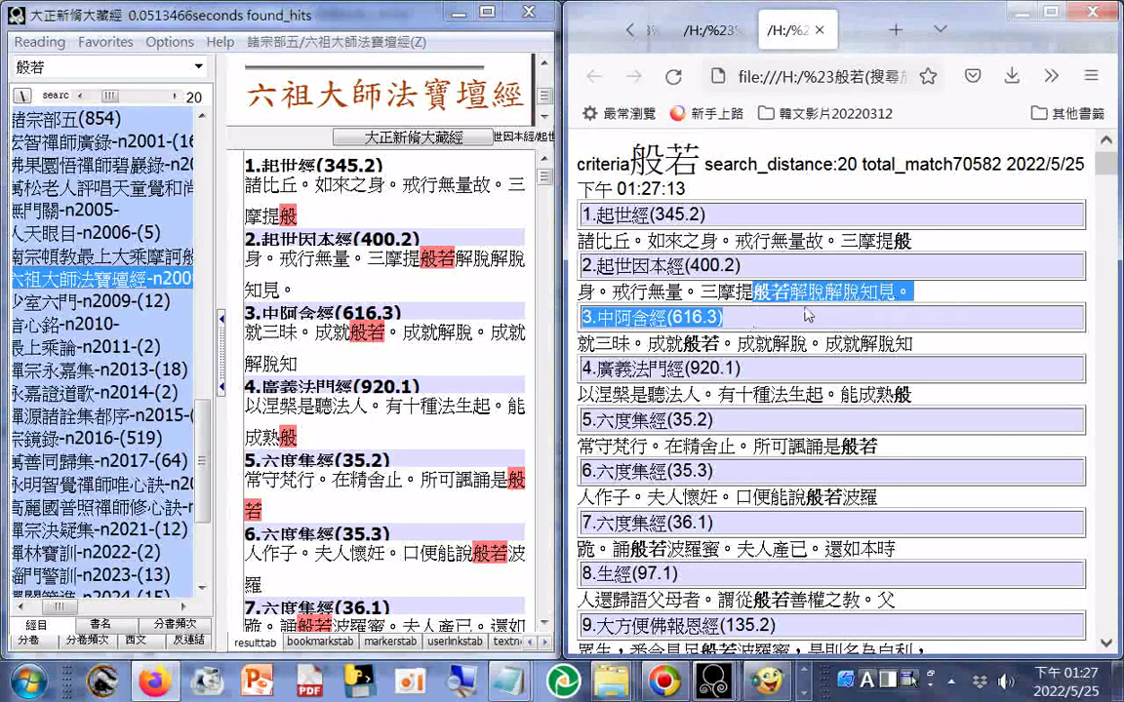
left_click(981, 298)
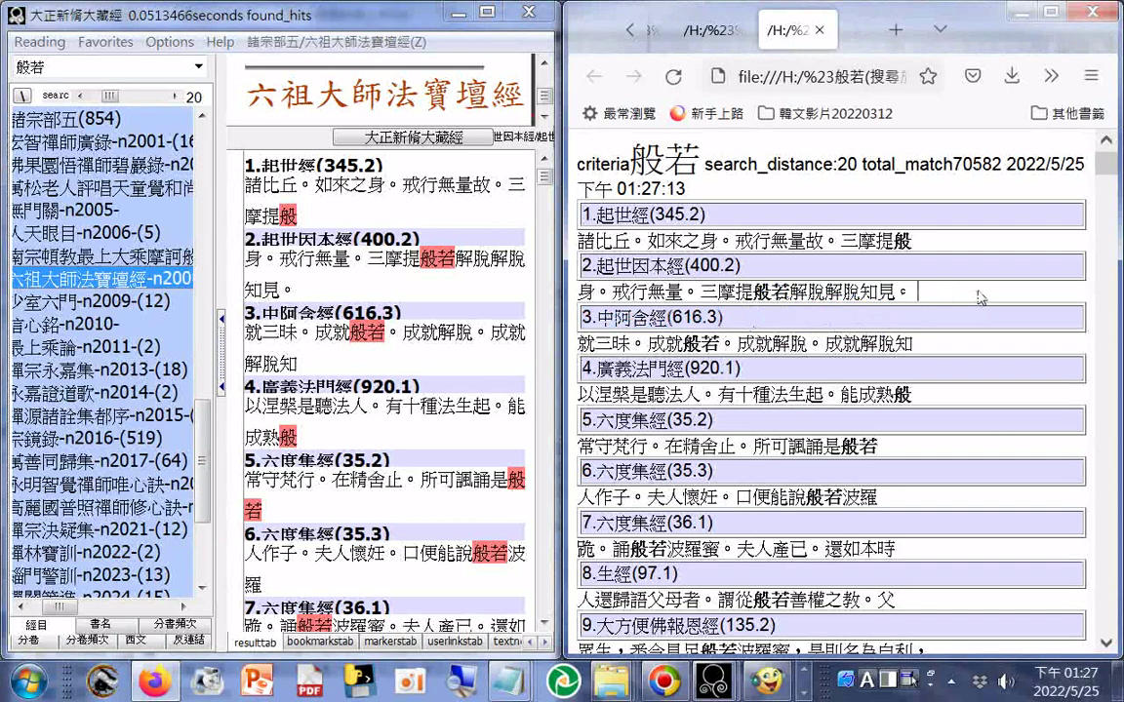
- Examine the opening entries of the exported 般若 page, from 起世經 through the 醫喻經 entries, checking their numbering and quoted text
scroll(980, 297, "down", 5)
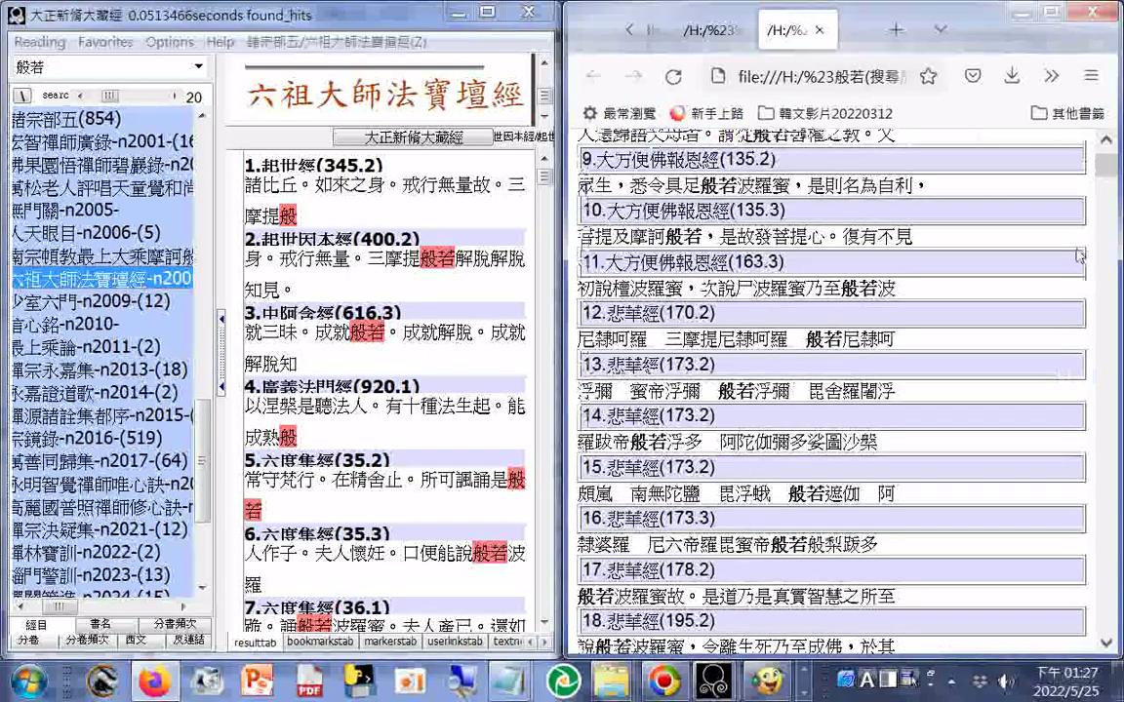
scroll(1079, 255, "up", 5)
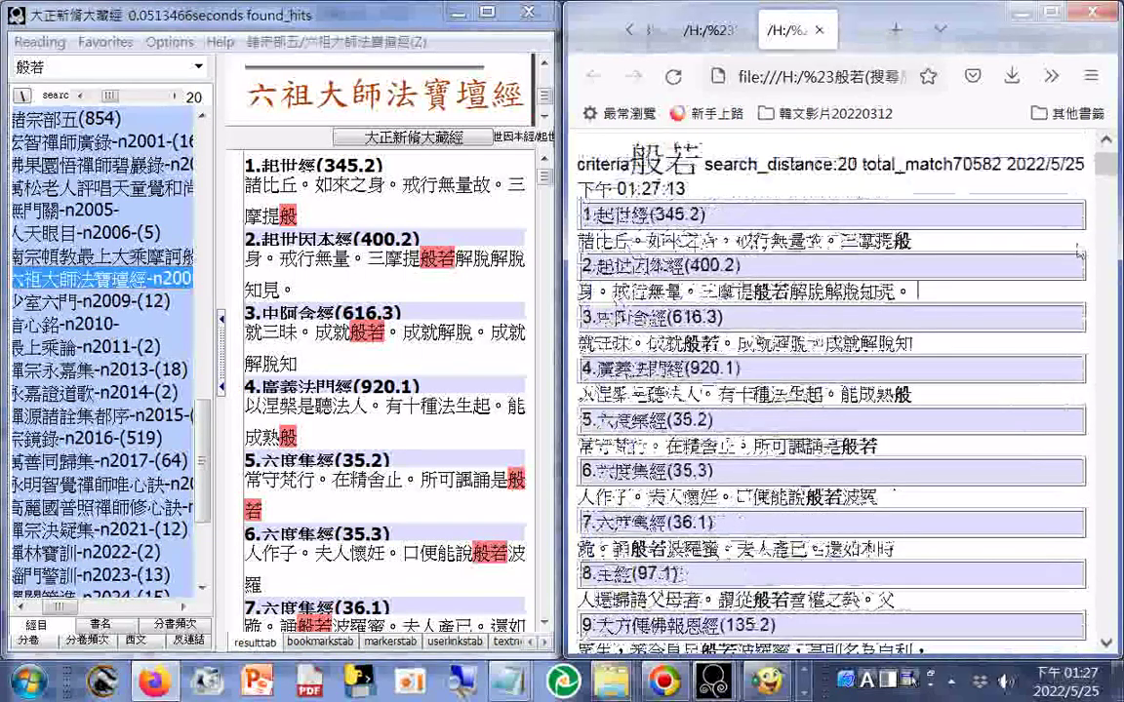
scroll(1079, 255, "down", 3)
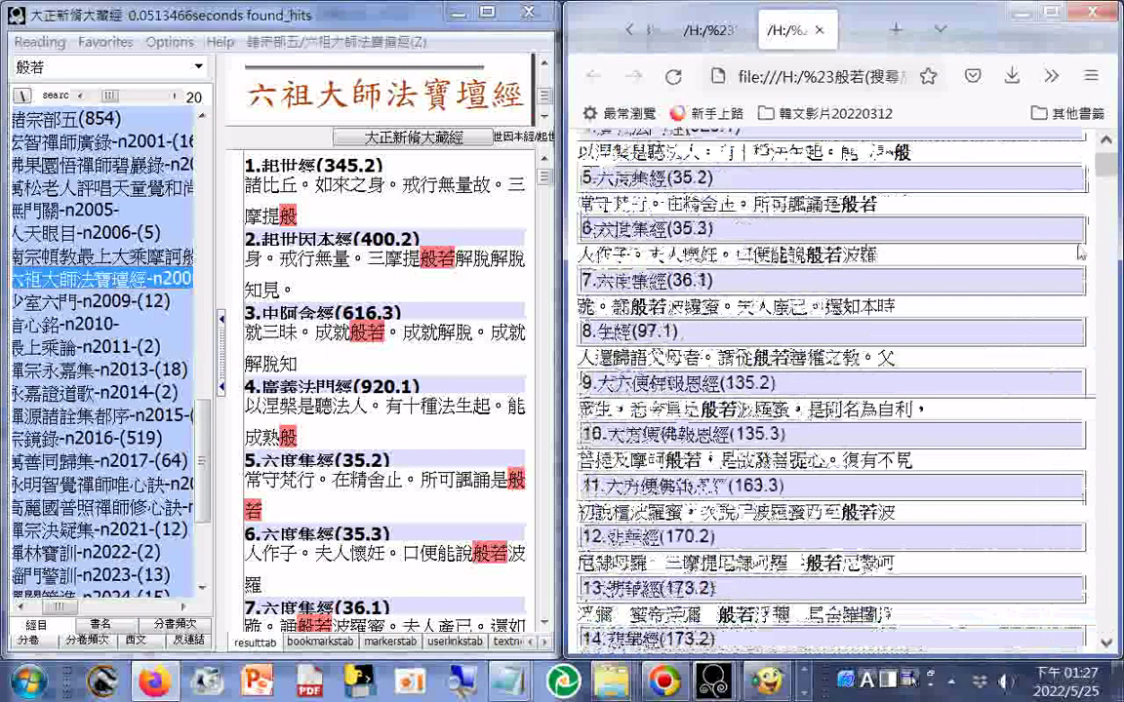
scroll(1079, 255, "down", 3)
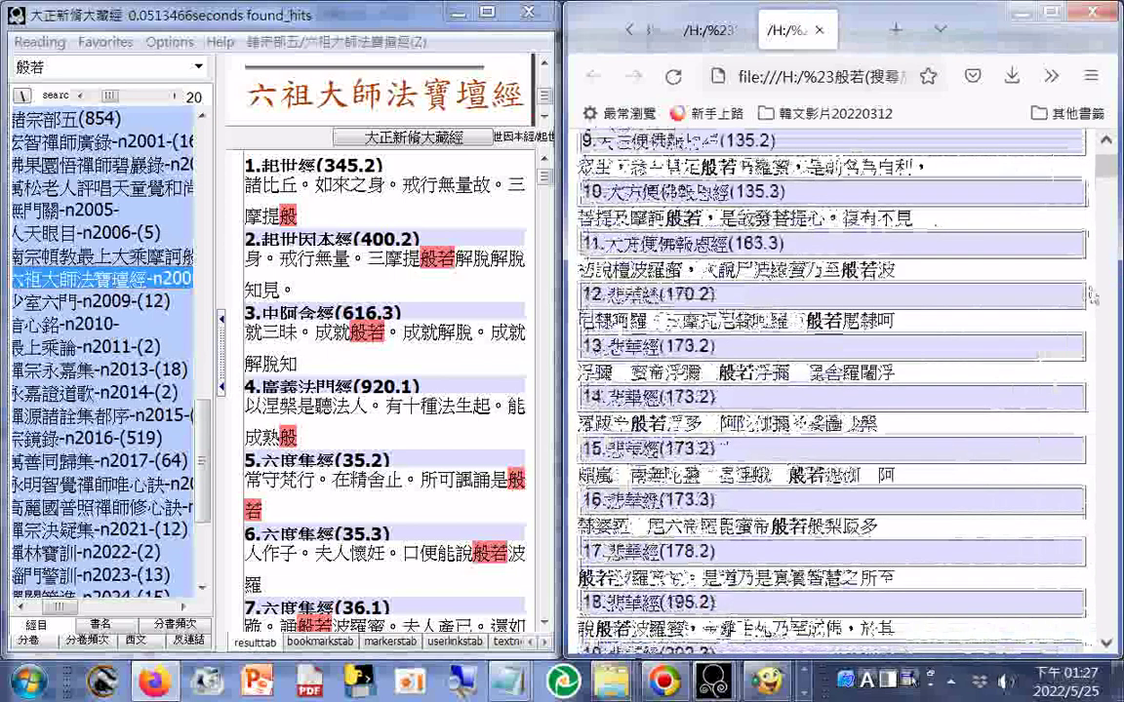
scroll(1093, 296, "down", 3)
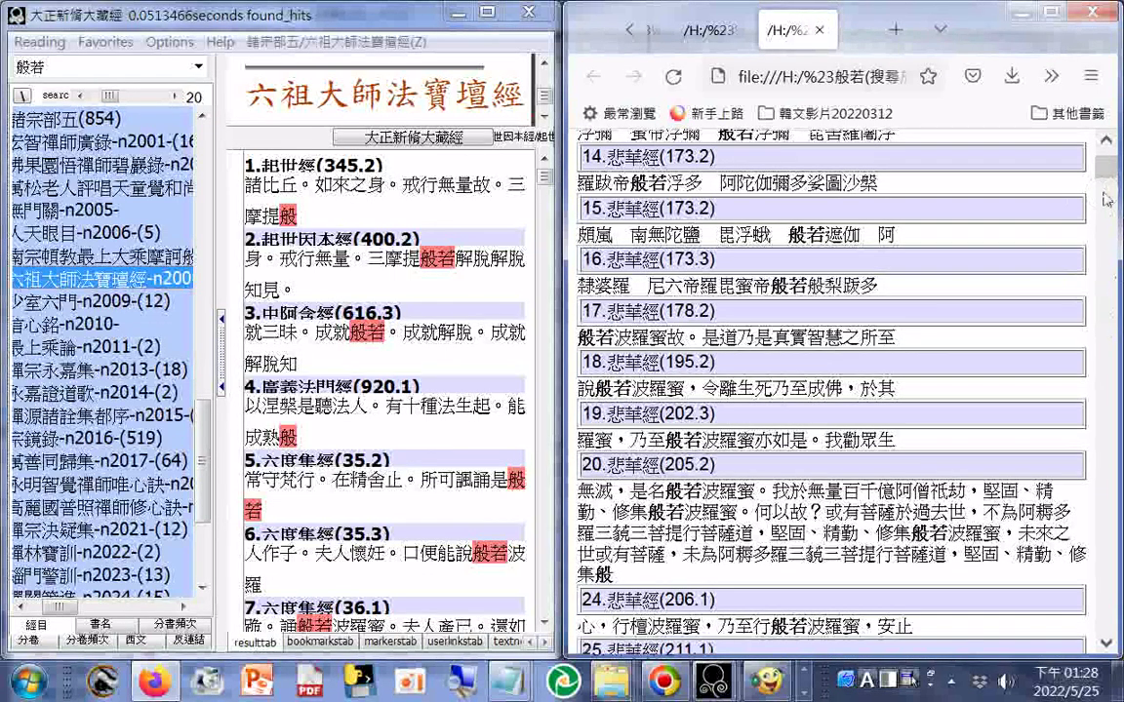
scroll(1107, 199, "up", 2)
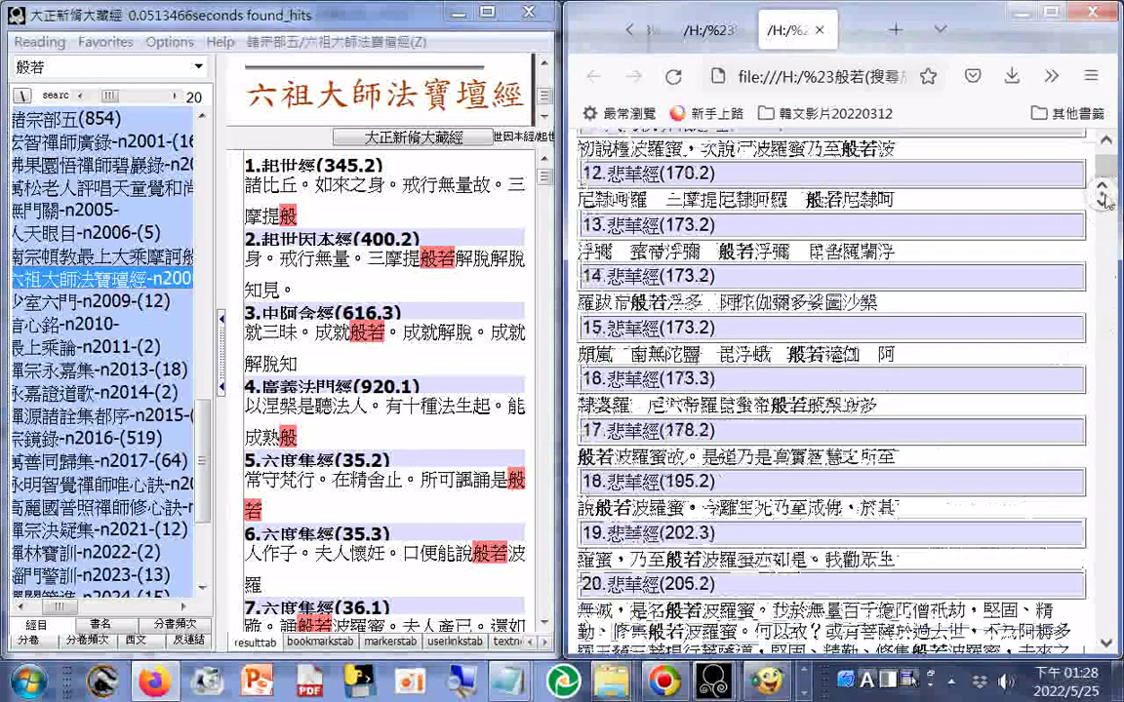
middle_click(1103, 196)
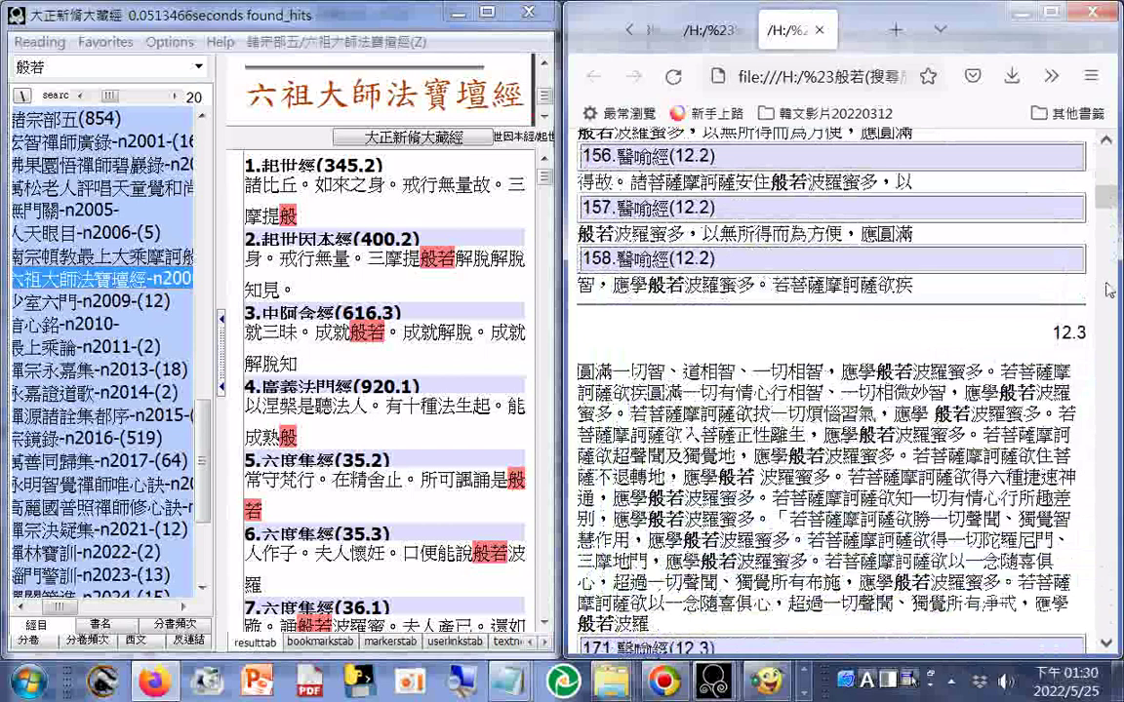
scroll(1110, 290, "down", 4)
left_click(1107, 142)
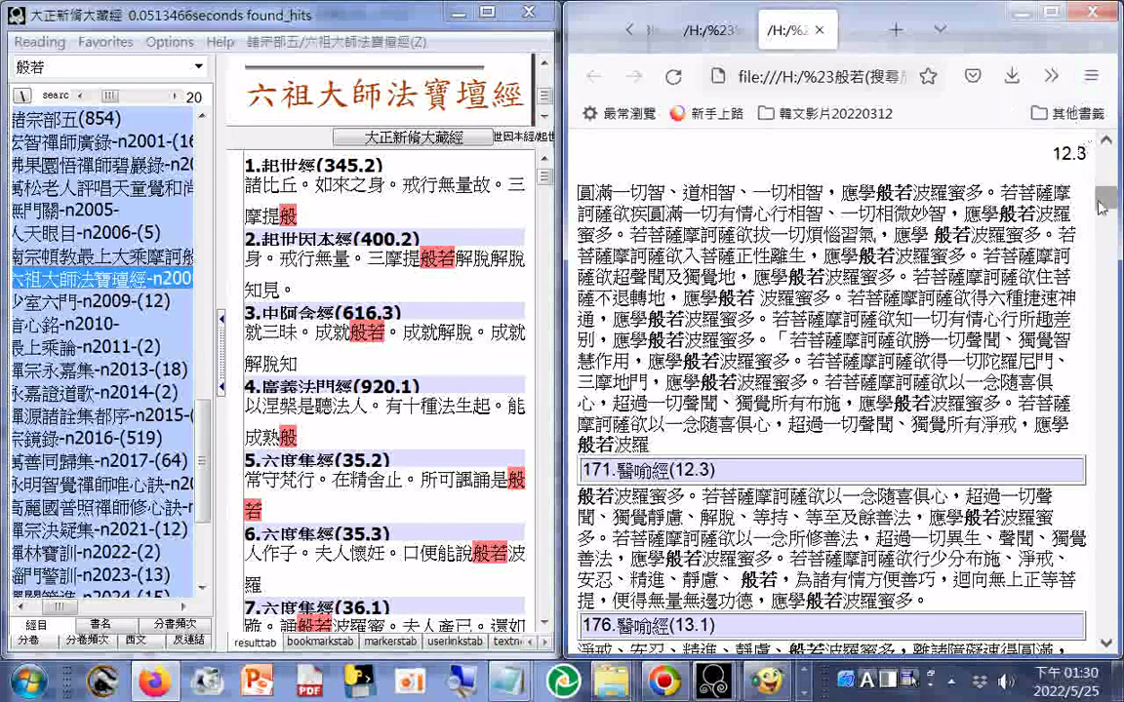
scroll(1102, 207, "down", 5)
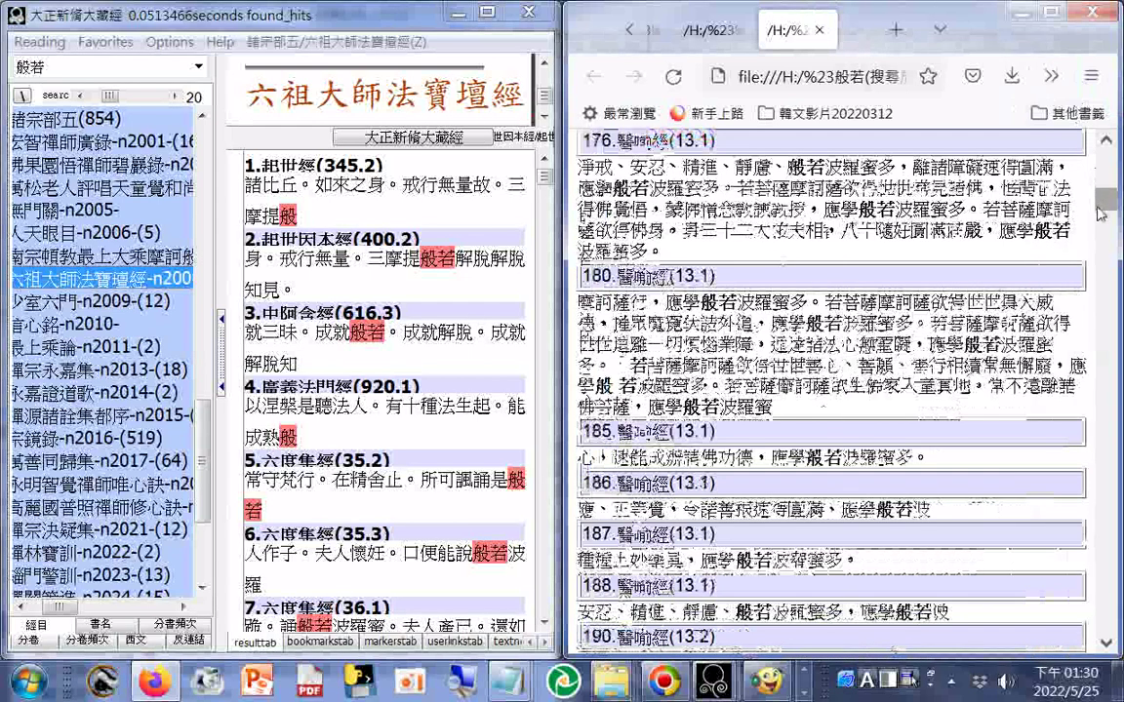
scroll(1102, 217, "down", 10)
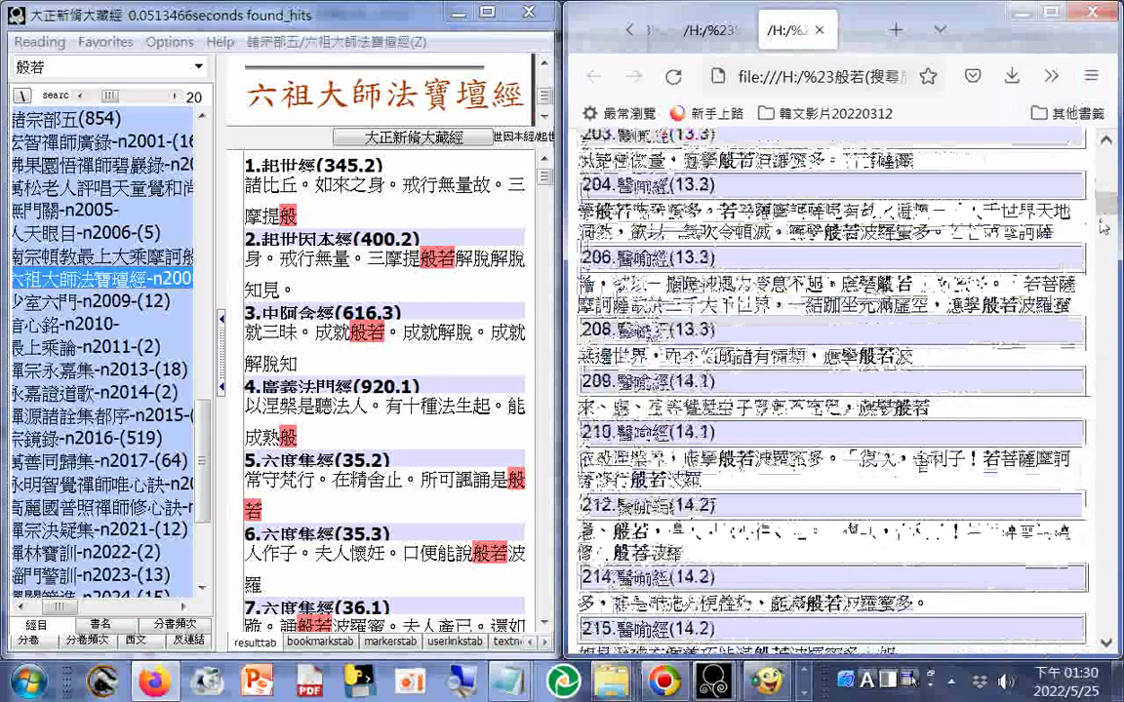
scroll(1102, 226, "down", 15)
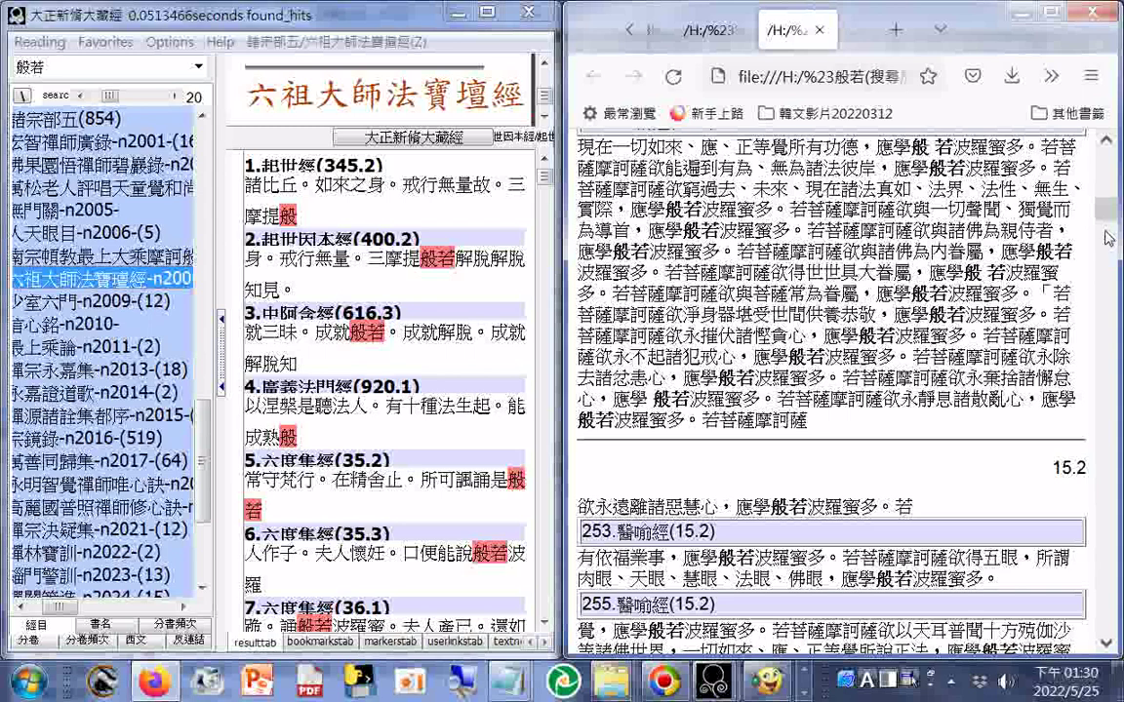
scroll(1110, 241, "down", 3)
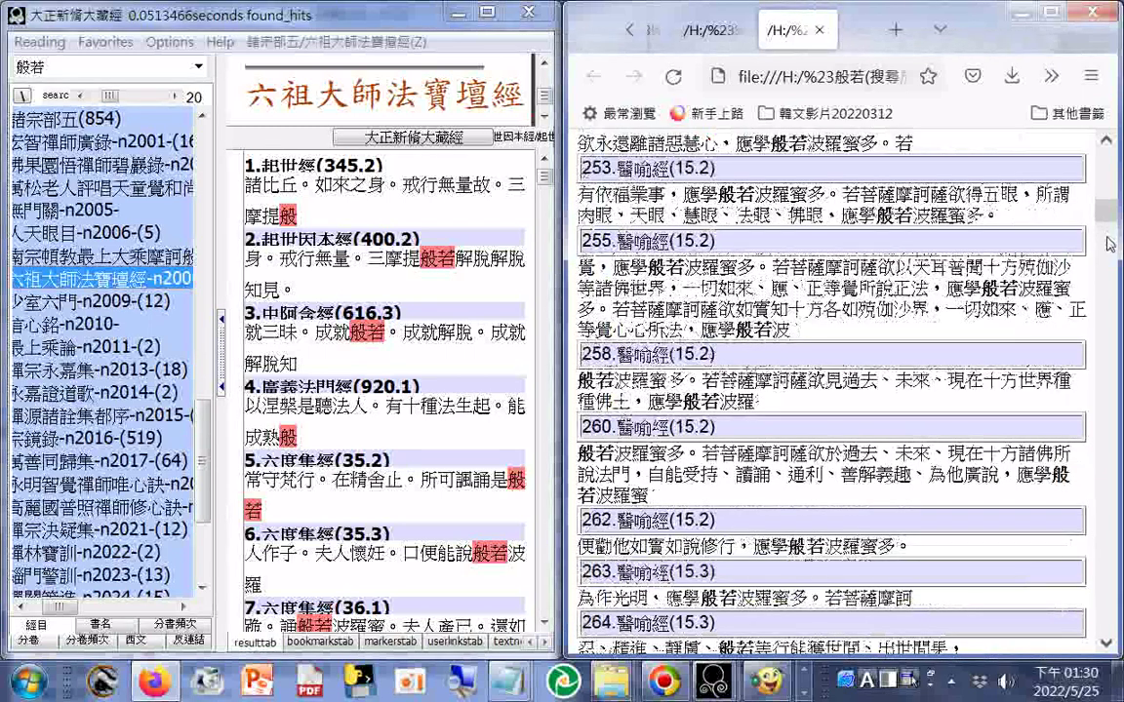
scroll(1110, 244, "down", 4)
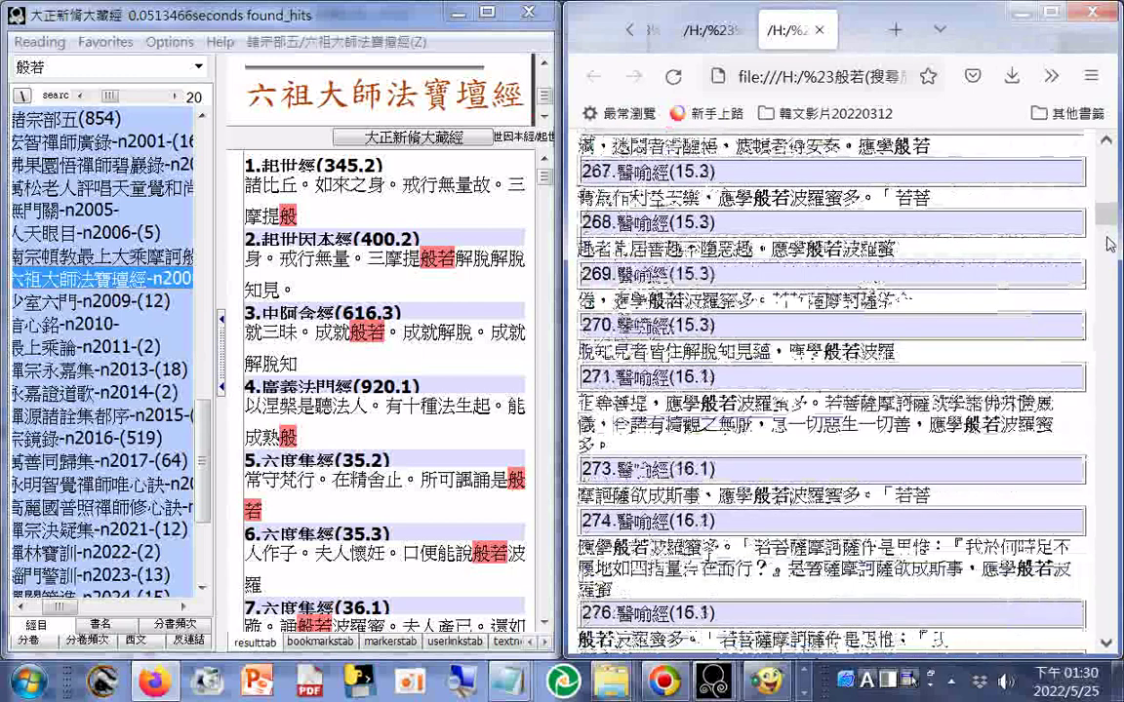
- Go through the remaining 醫喻經 entries down to the end of the exported page to check its last item number and closing lines
left_click(1108, 239)
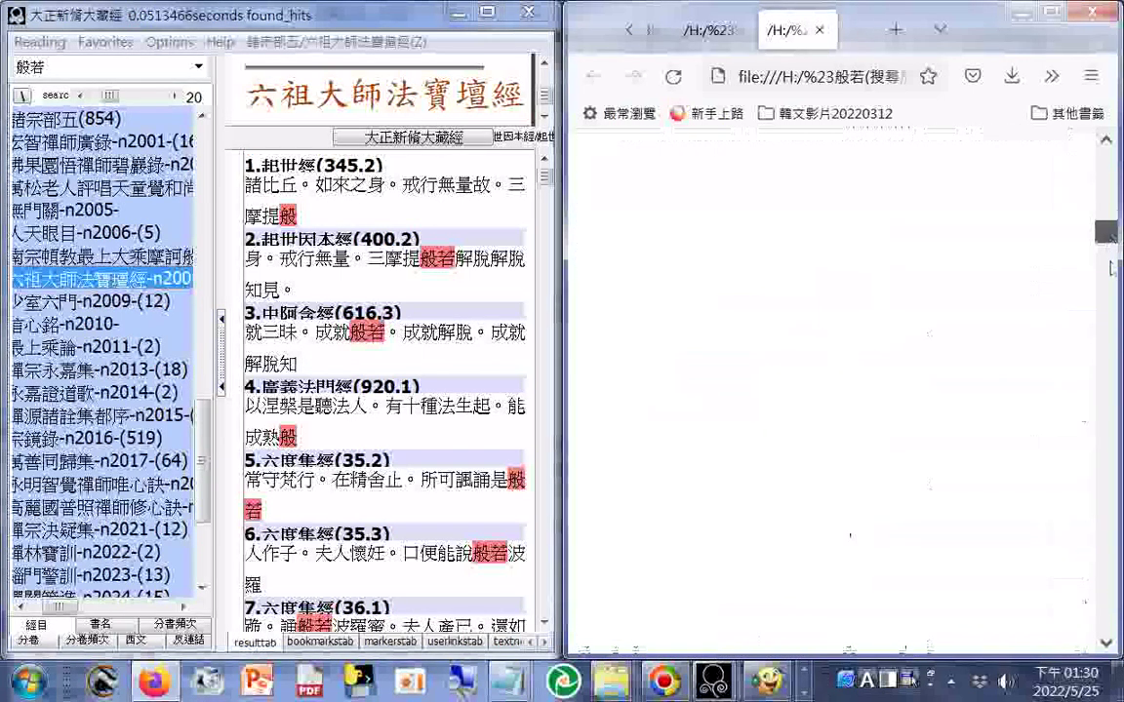
left_click(1113, 268)
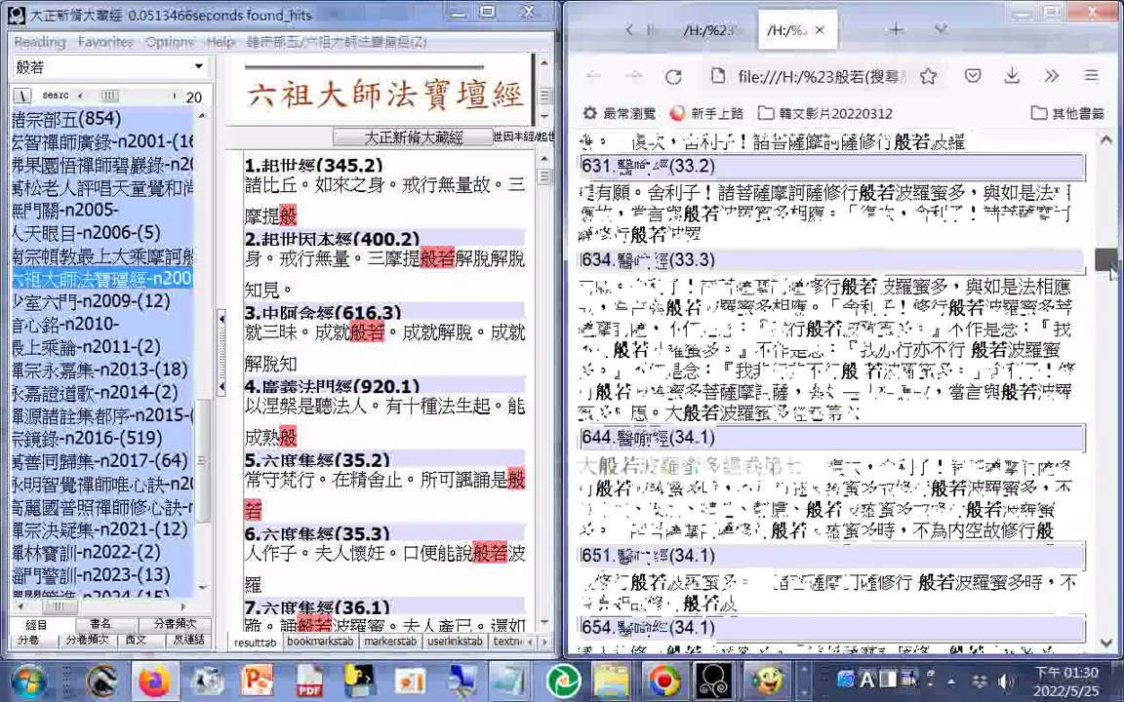
scroll(1113, 273, "down", 2)
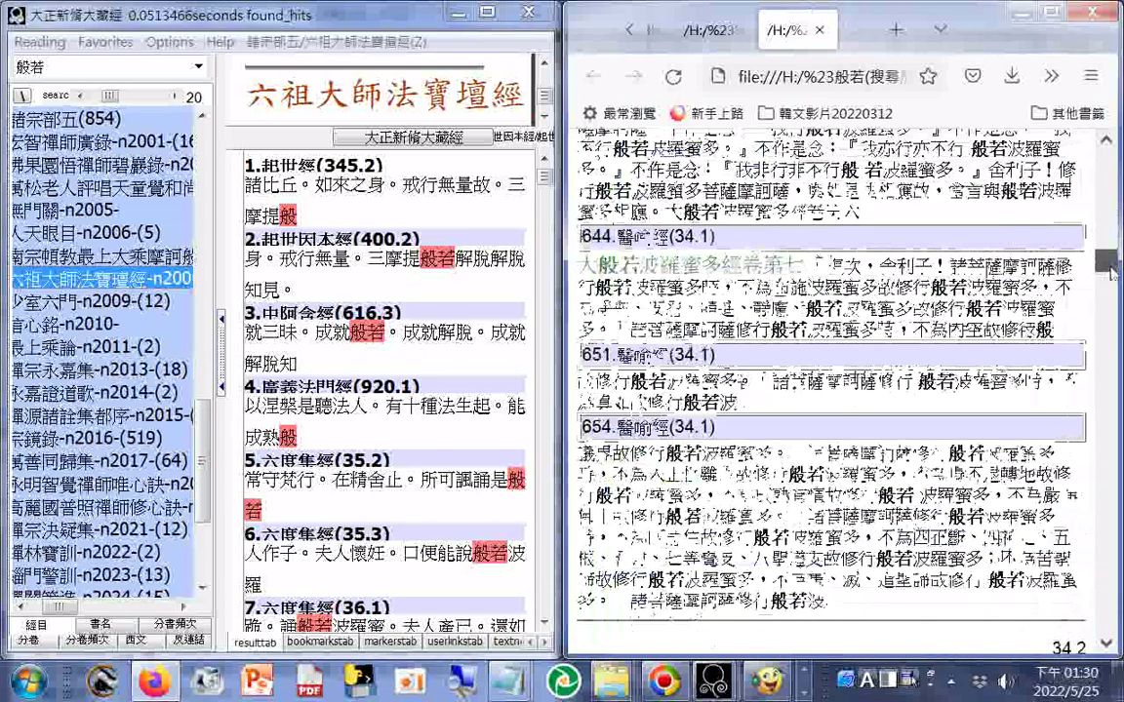
left_click(1113, 275)
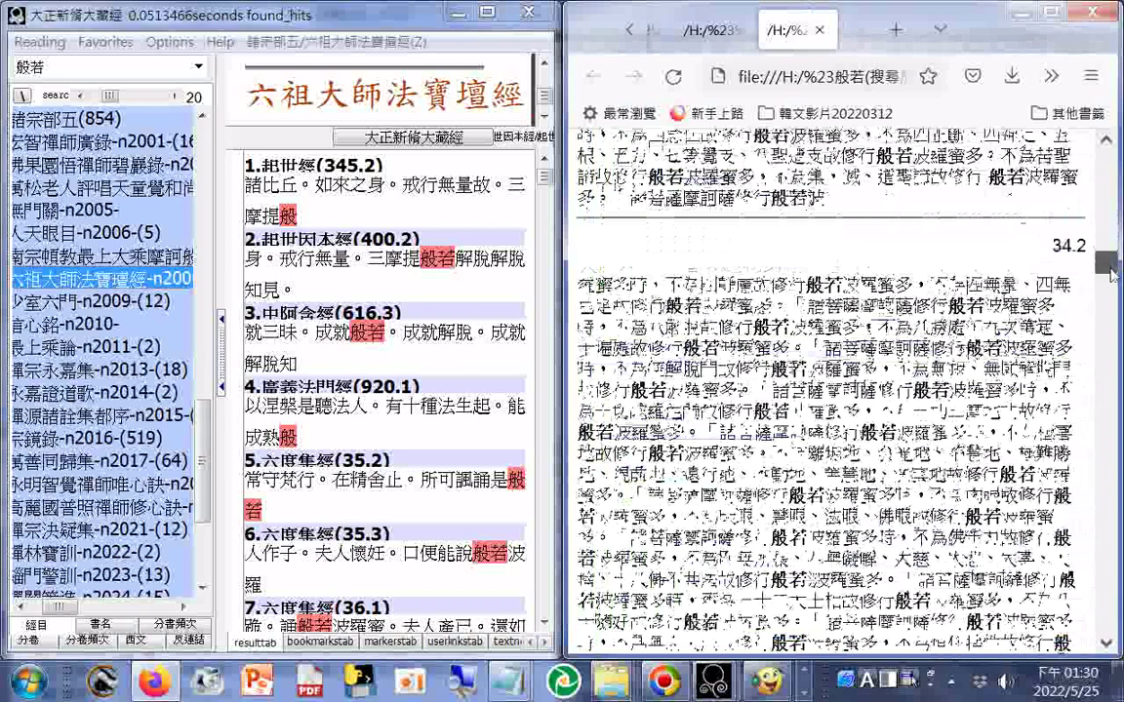
left_click(1114, 300)
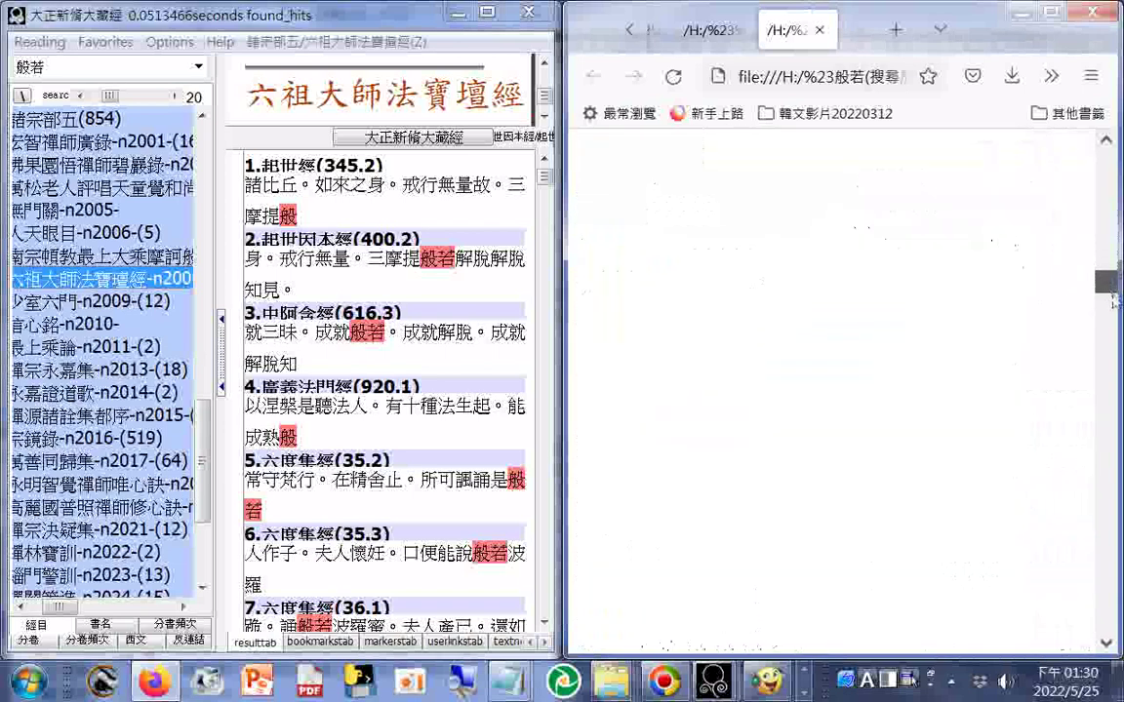
left_click(1114, 302)
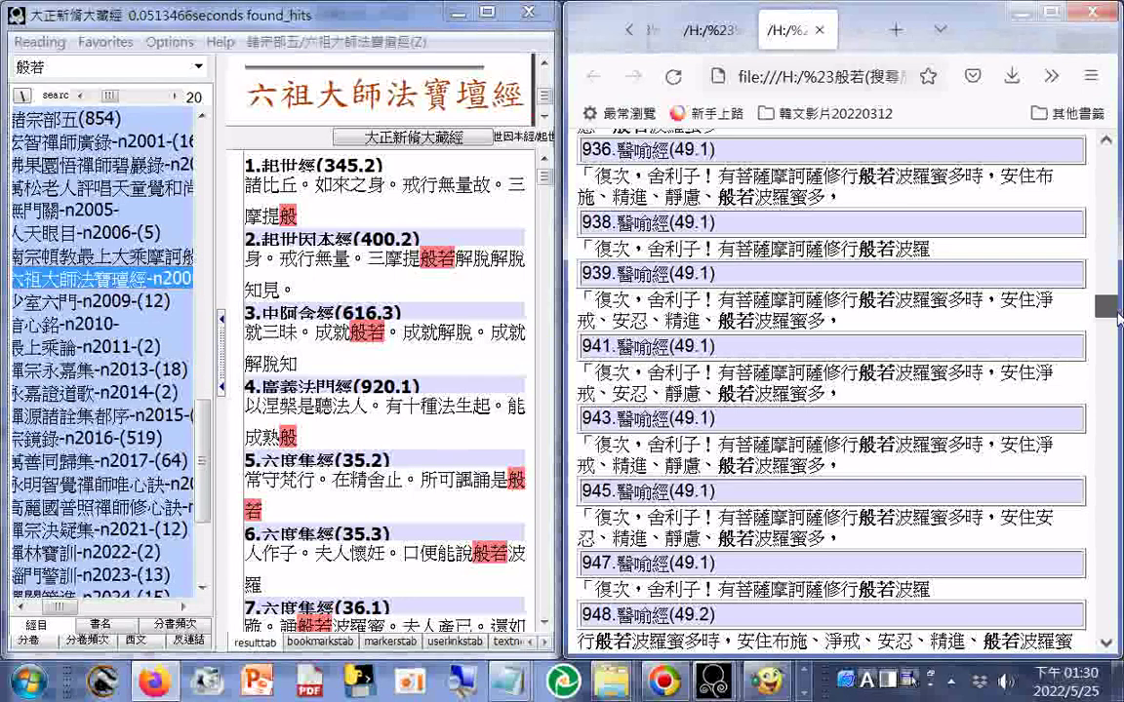
left_click_drag(1118, 317, 1118, 346)
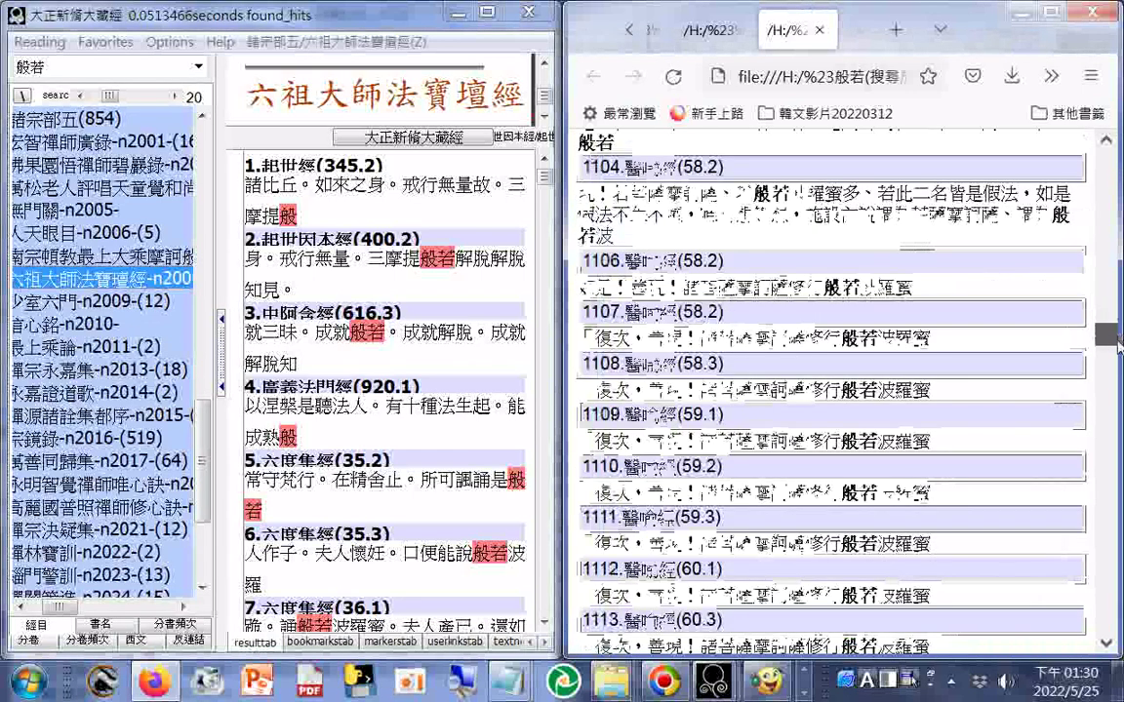
left_click(1119, 386)
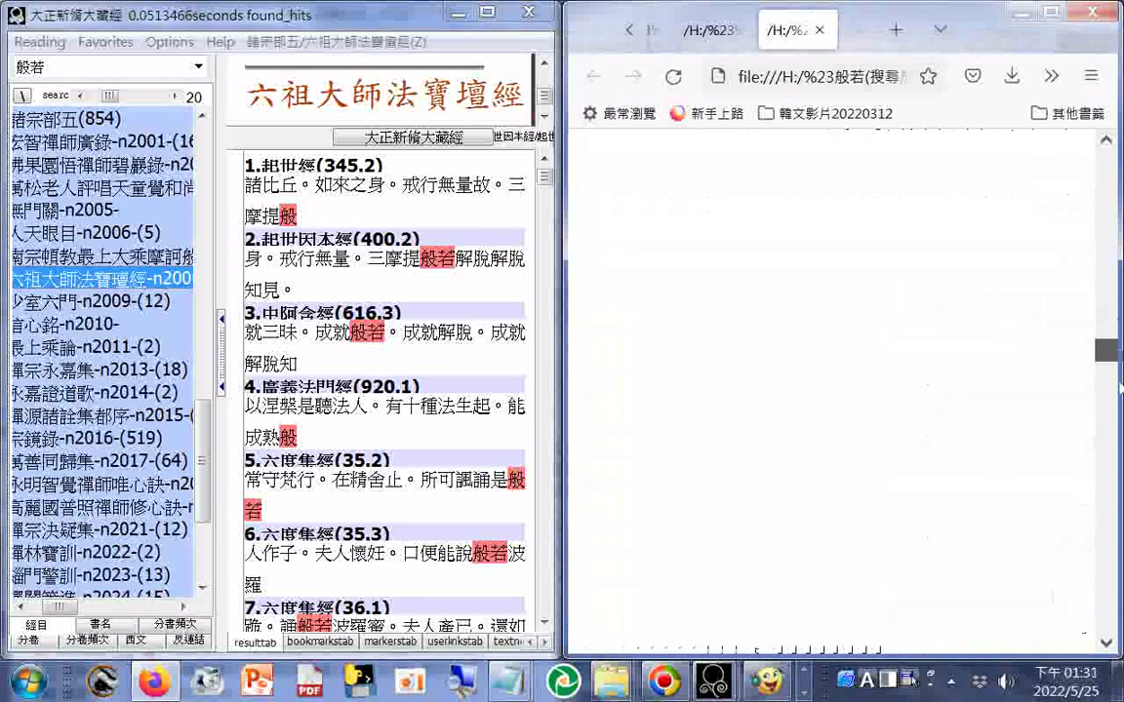
left_click(1119, 387)
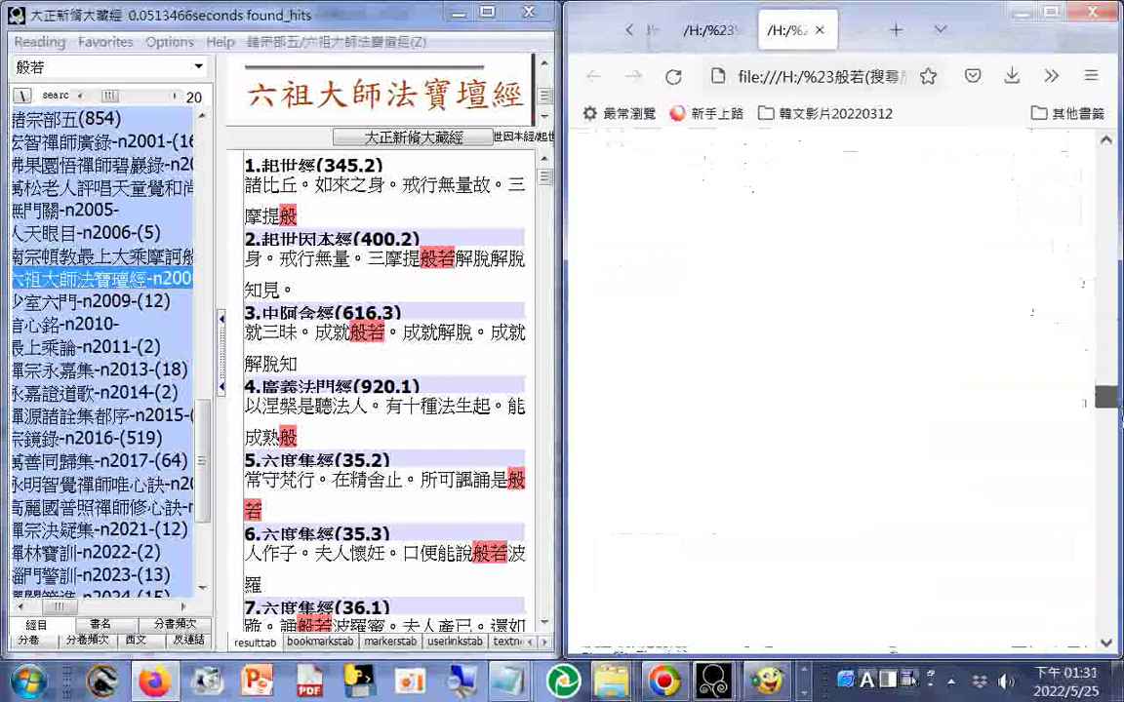
left_click_drag(1112, 396, 1112, 498)
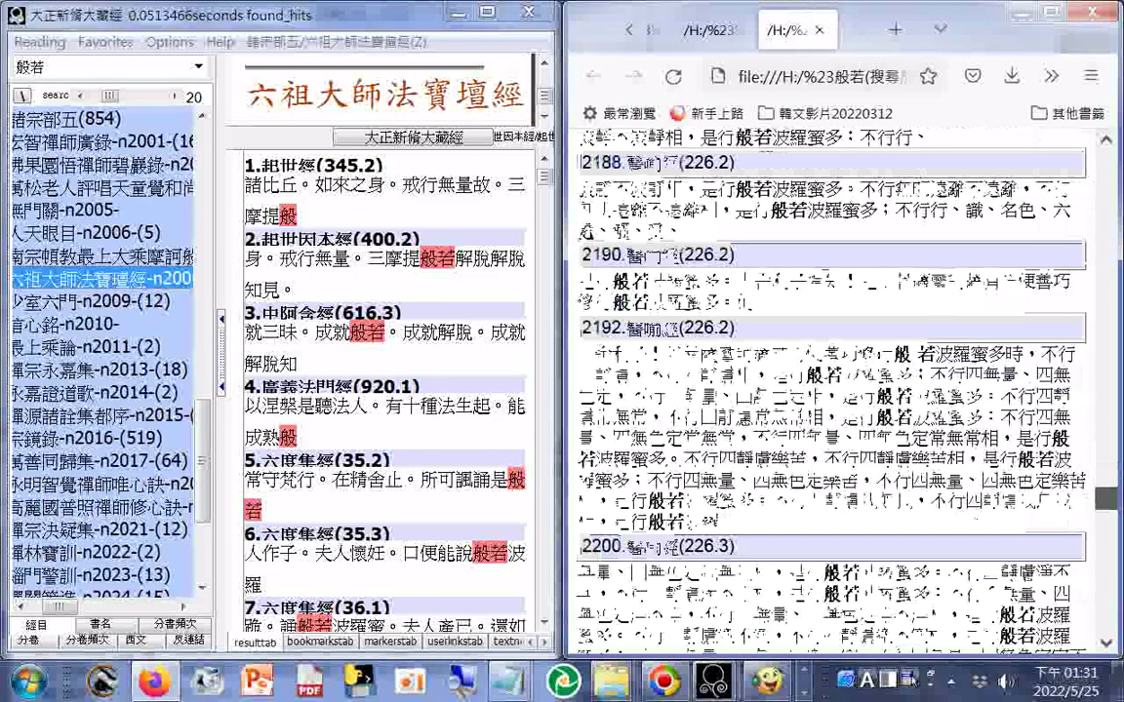
scroll(829, 391, "down", 3)
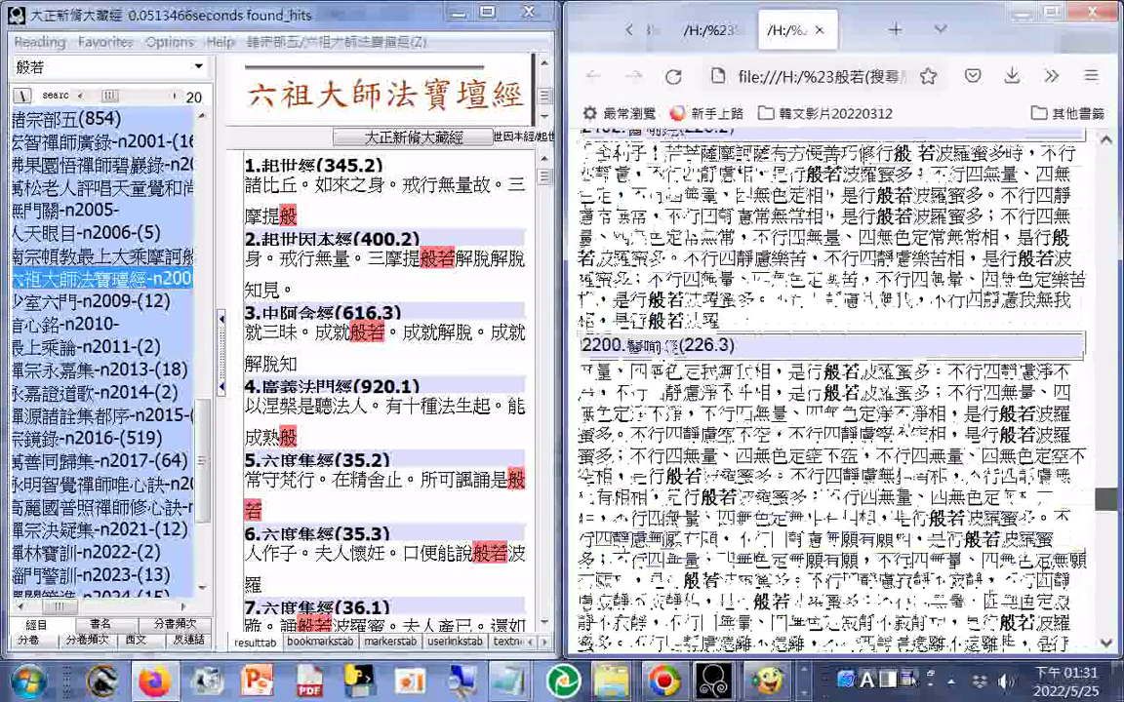
scroll(829, 391, "down", 3)
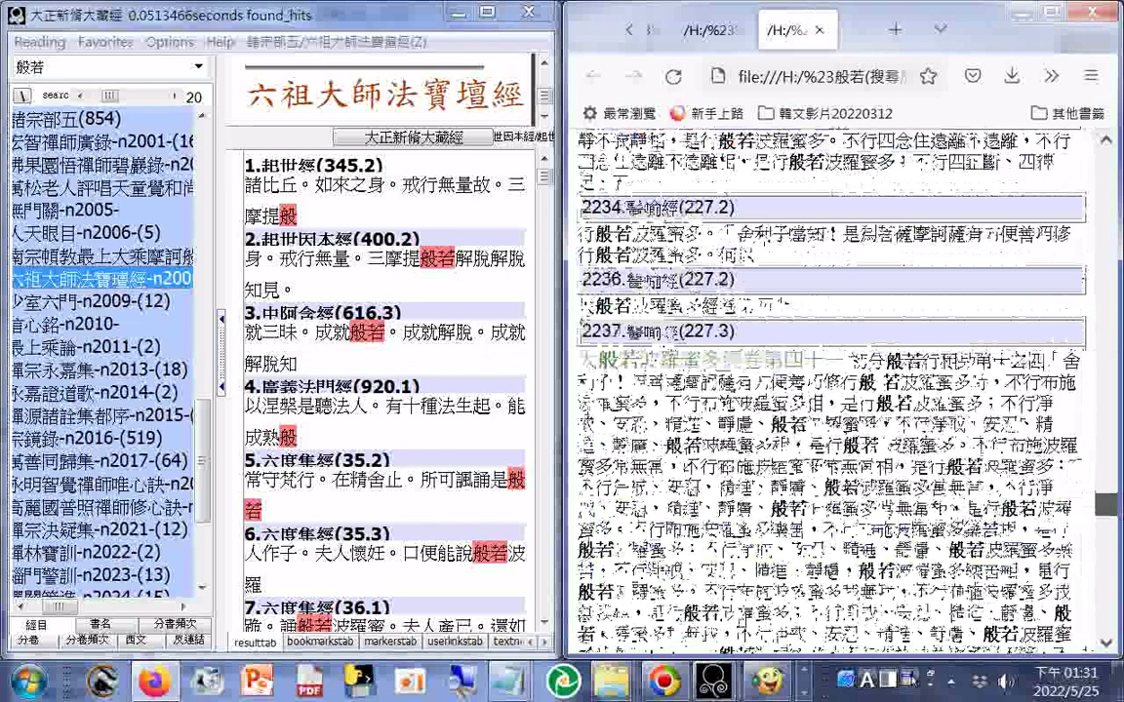
scroll(829, 391, "down", 5)
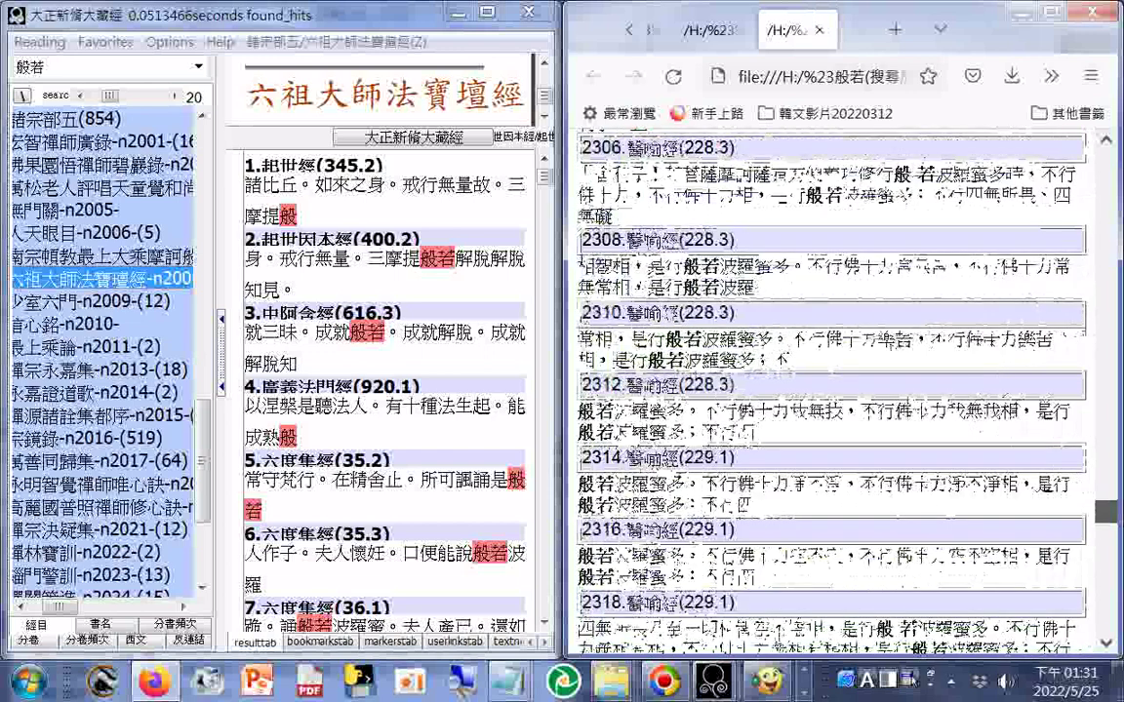
scroll(829, 390, "down", 10)
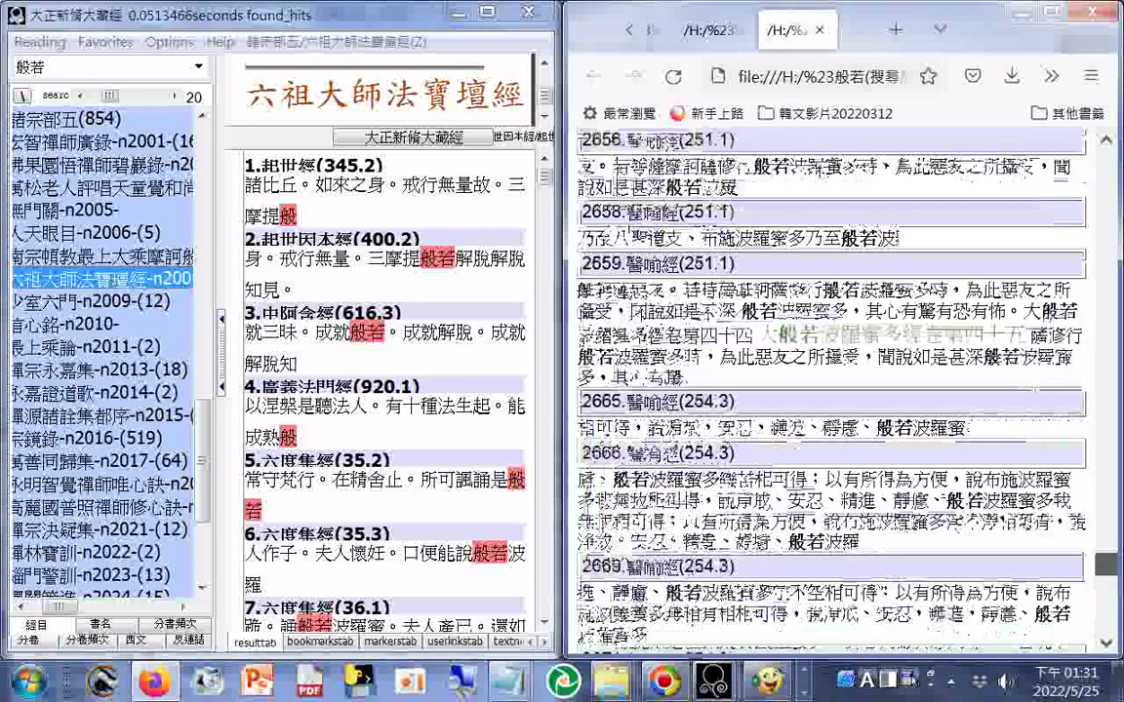
scroll(829, 390, "down", 10)
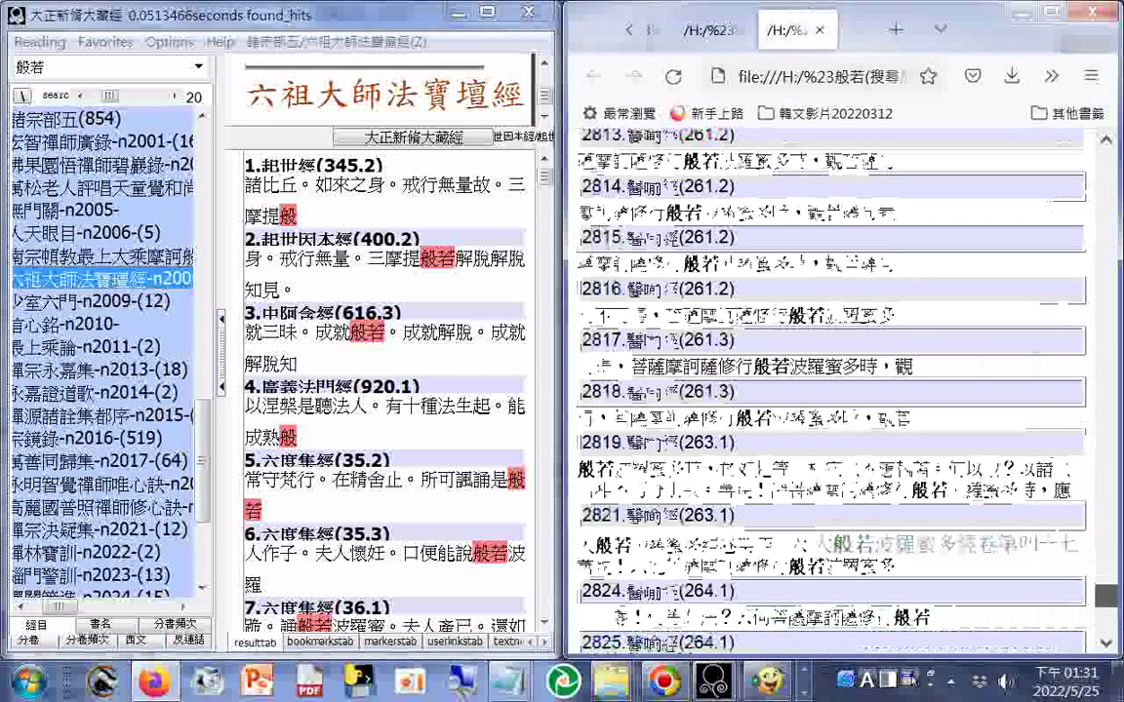
scroll(829, 391, "down", 6)
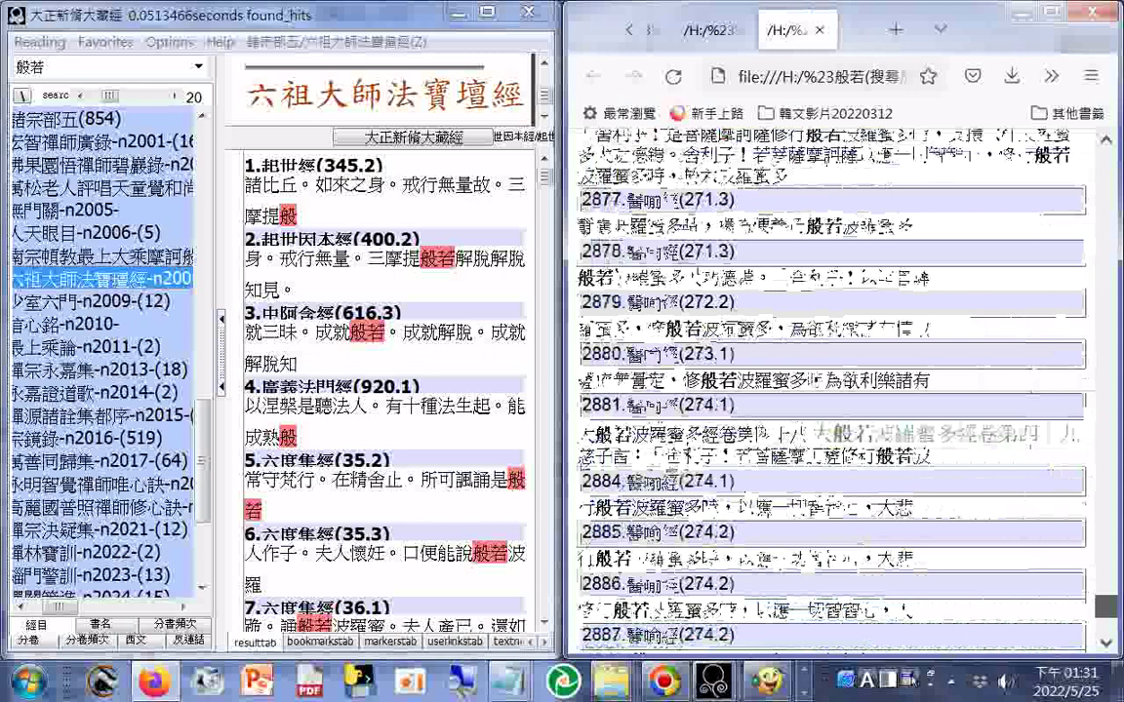
scroll(829, 390, "down", 5)
scroll(829, 390, "down", 5)
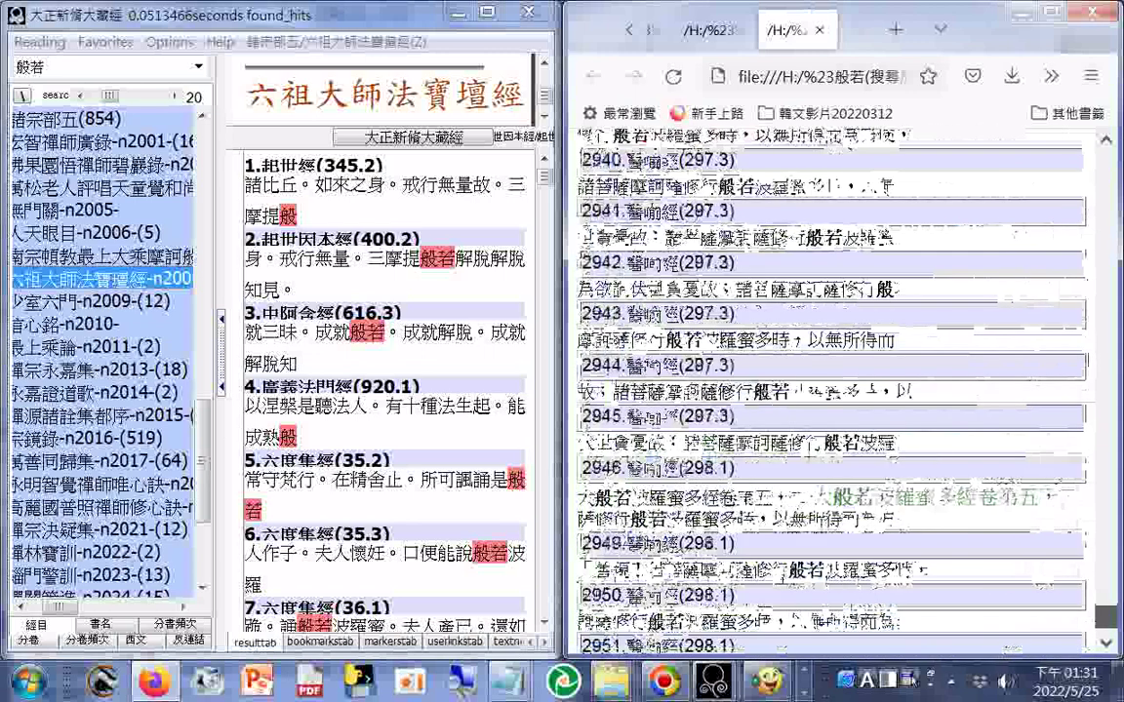
scroll(829, 390, "down", 3)
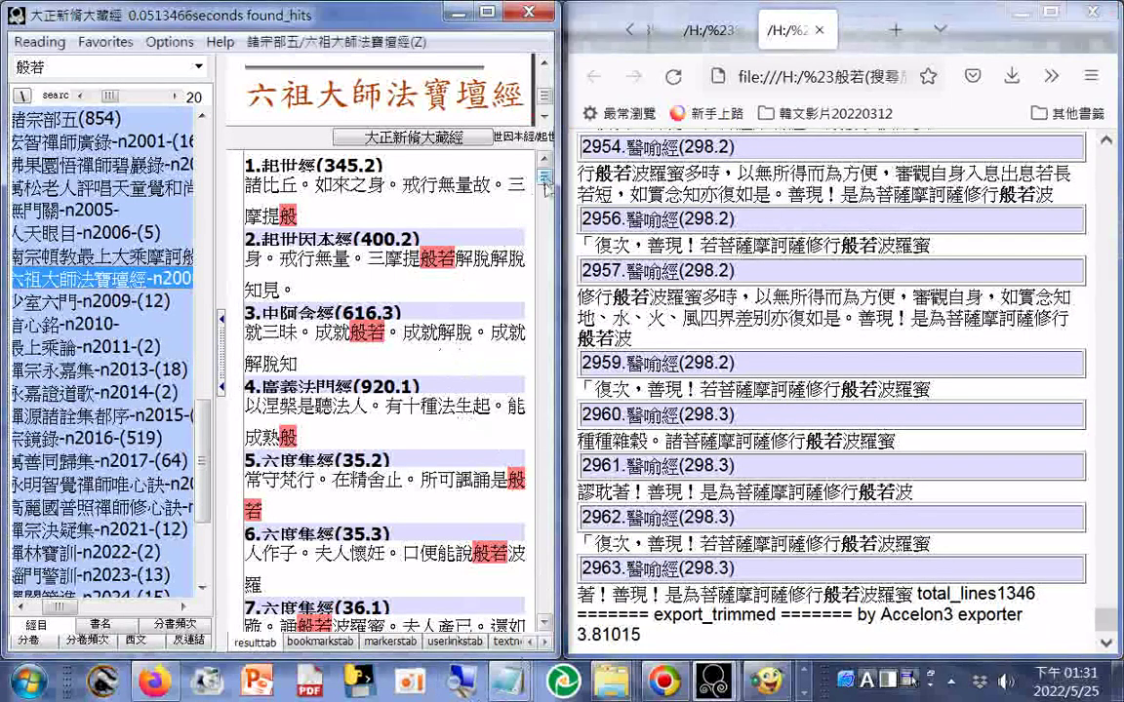
- Examine the numbering of the 般若 search results in the Taisho program, from 起世經 through the 正法念處經 entries to the 根本說一切有部 texts
mouse_move(545, 186)
left_mouse_down()
mouse_move(548, 250)
mouse_move(543, 189)
left_mouse_up()
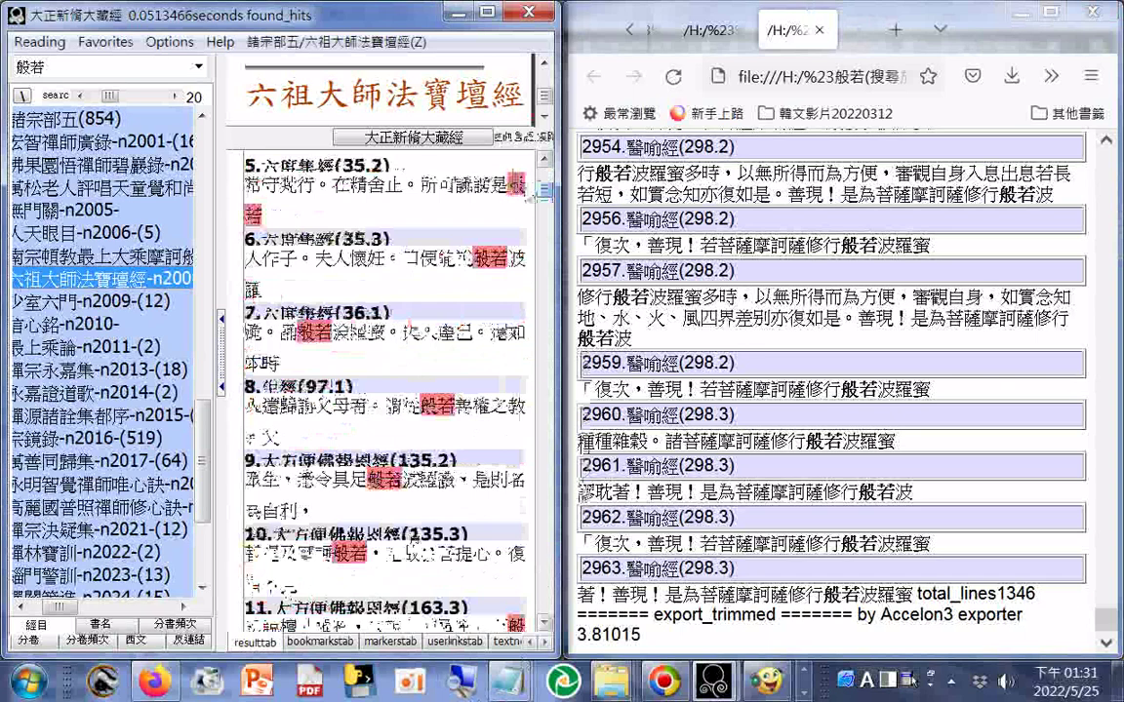
left_click_drag(544, 189, 546, 212)
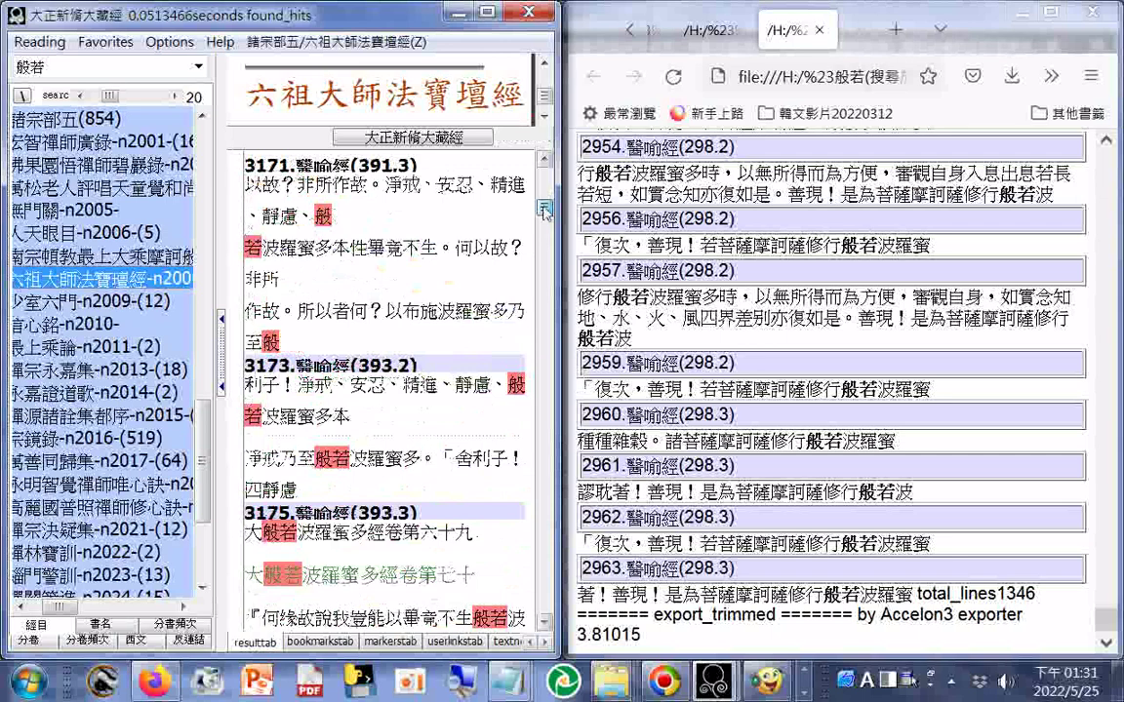
left_click_drag(543, 213, 548, 237)
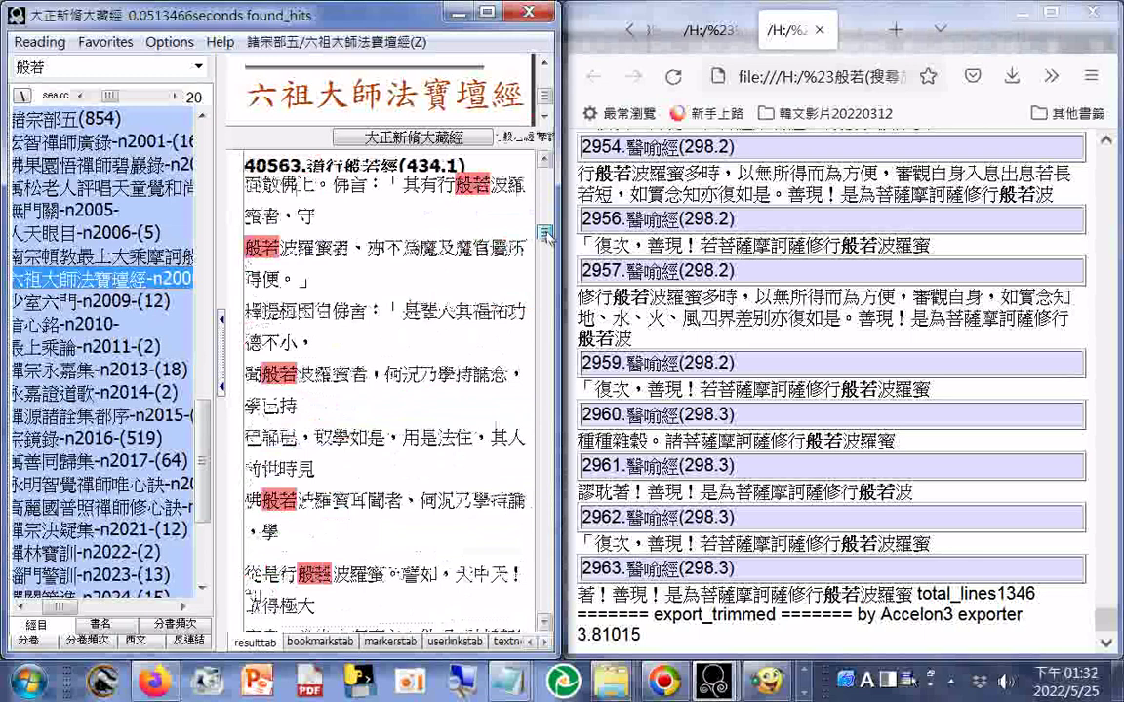
left_click_drag(547, 237, 553, 261)
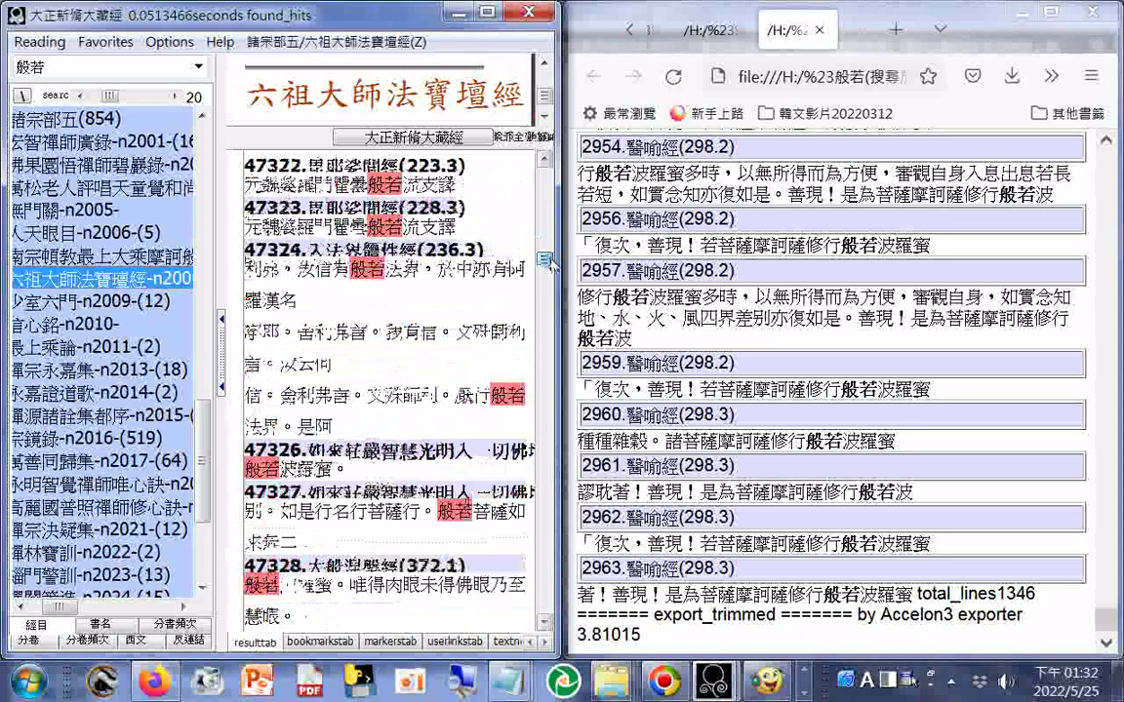
left_click_drag(552, 261, 556, 290)
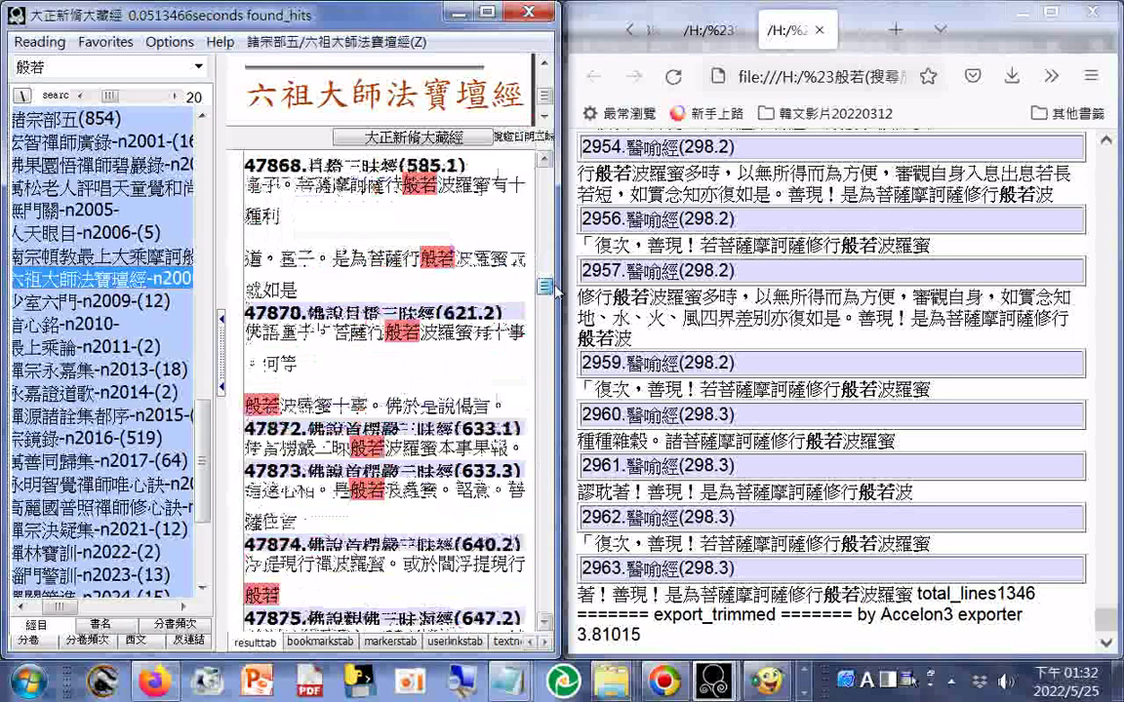
left_click_drag(555, 291, 557, 300)
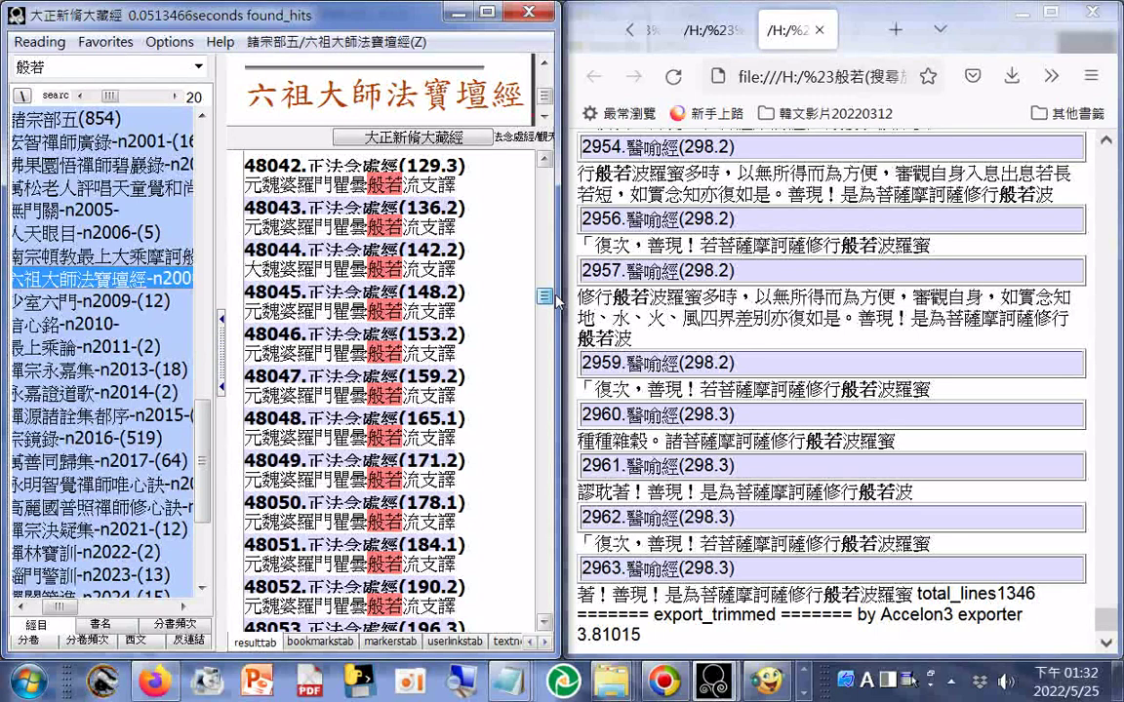
scroll(557, 299, "down", 10)
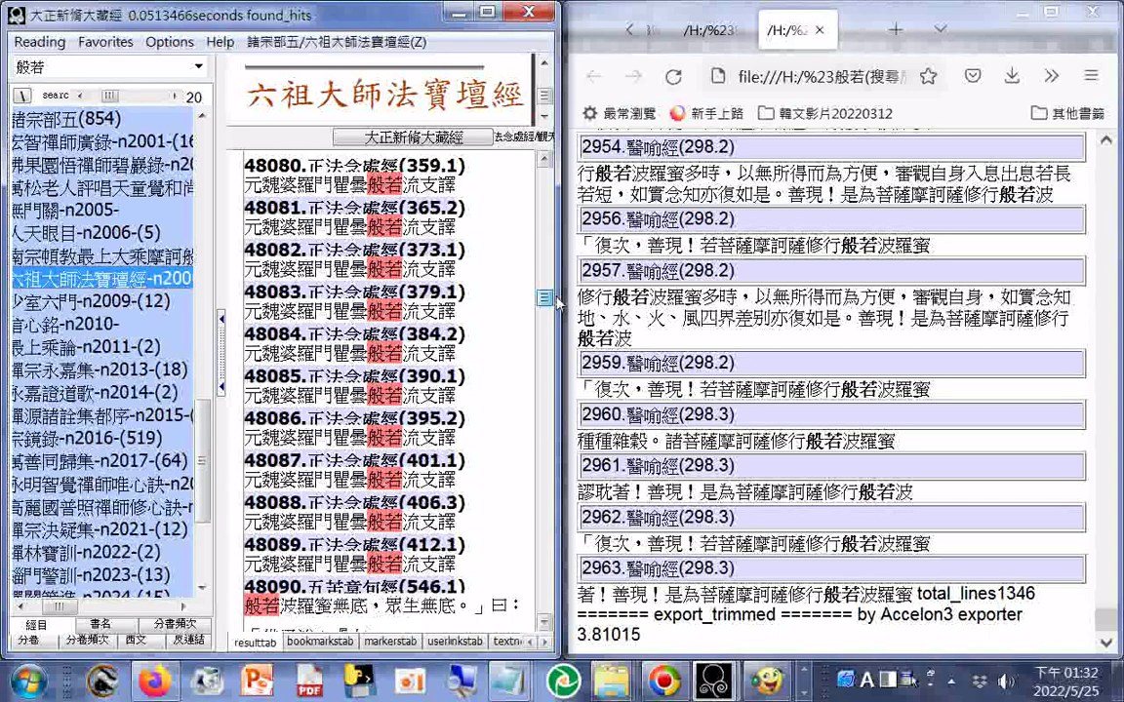
scroll(557, 299, "down", 10)
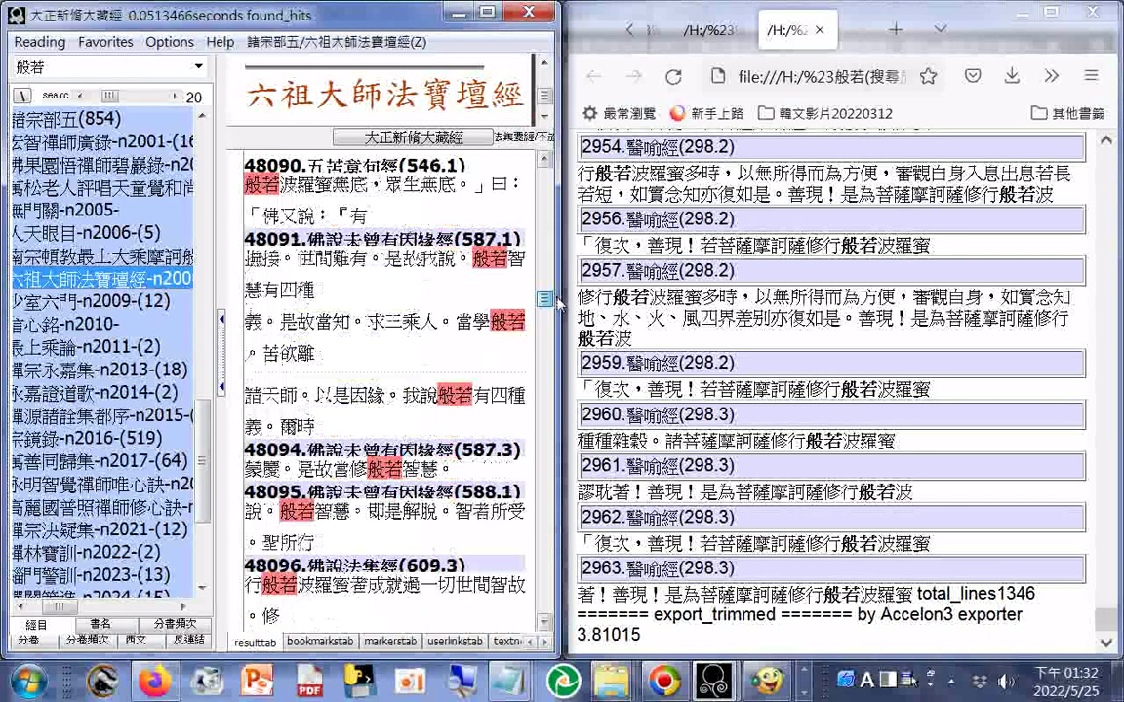
scroll(559, 320, "down", 10)
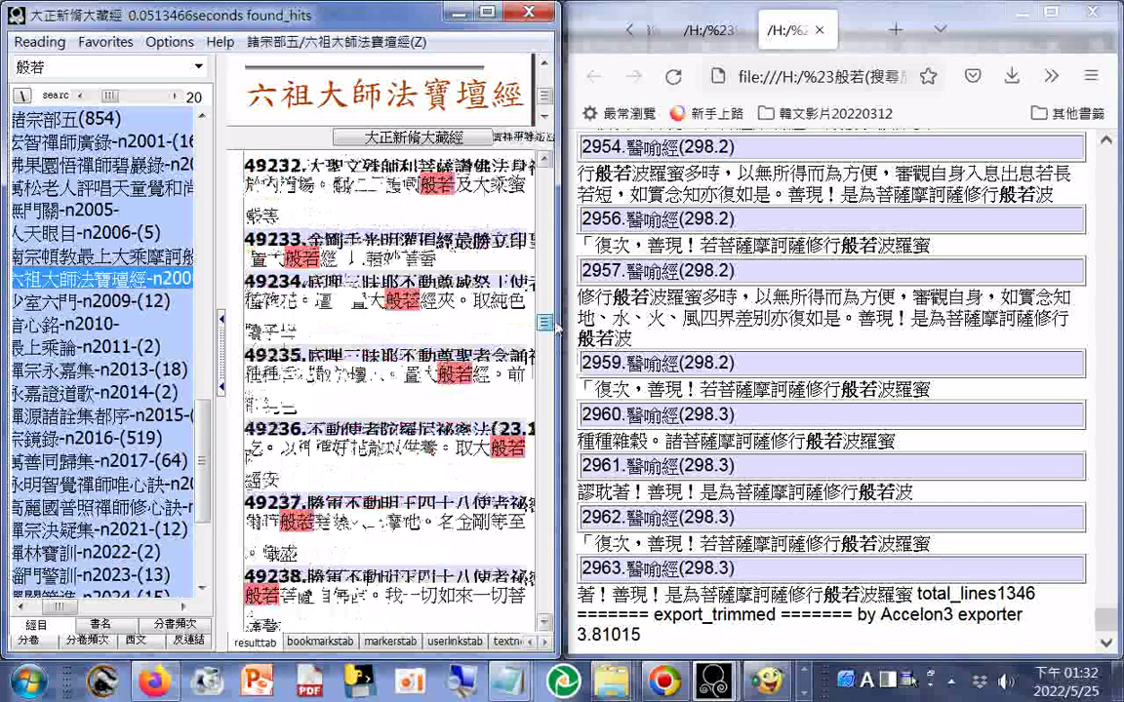
scroll(558, 329, "down", 4)
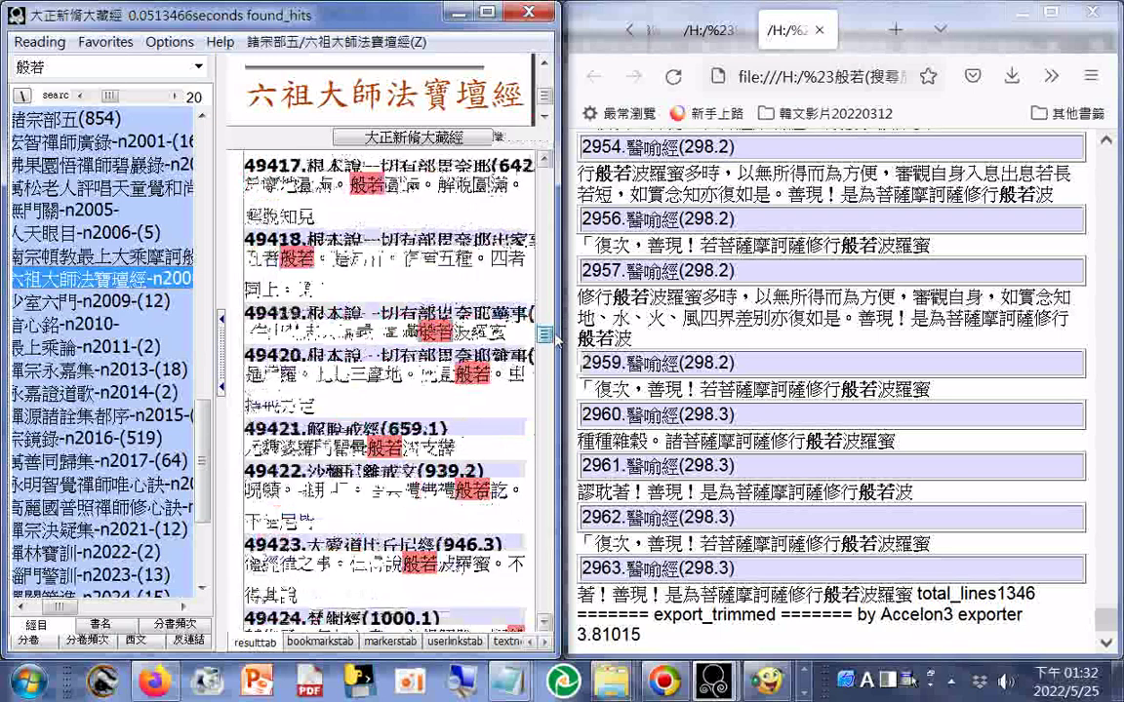
- Go through the remaining 般若 search results from 大智度論 through 佛祖統紀 and 開元釋教錄 to 觀經 to check the closing item numbers
left_click_drag(544, 335, 549, 367)
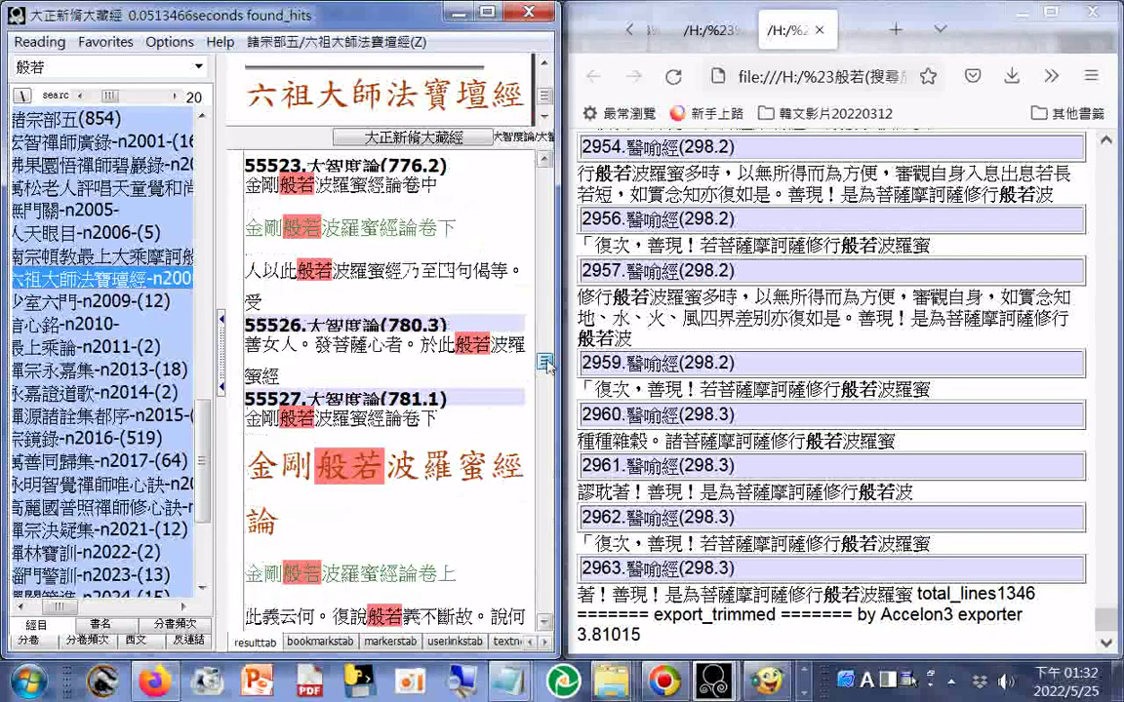
left_click_drag(549, 366, 548, 367)
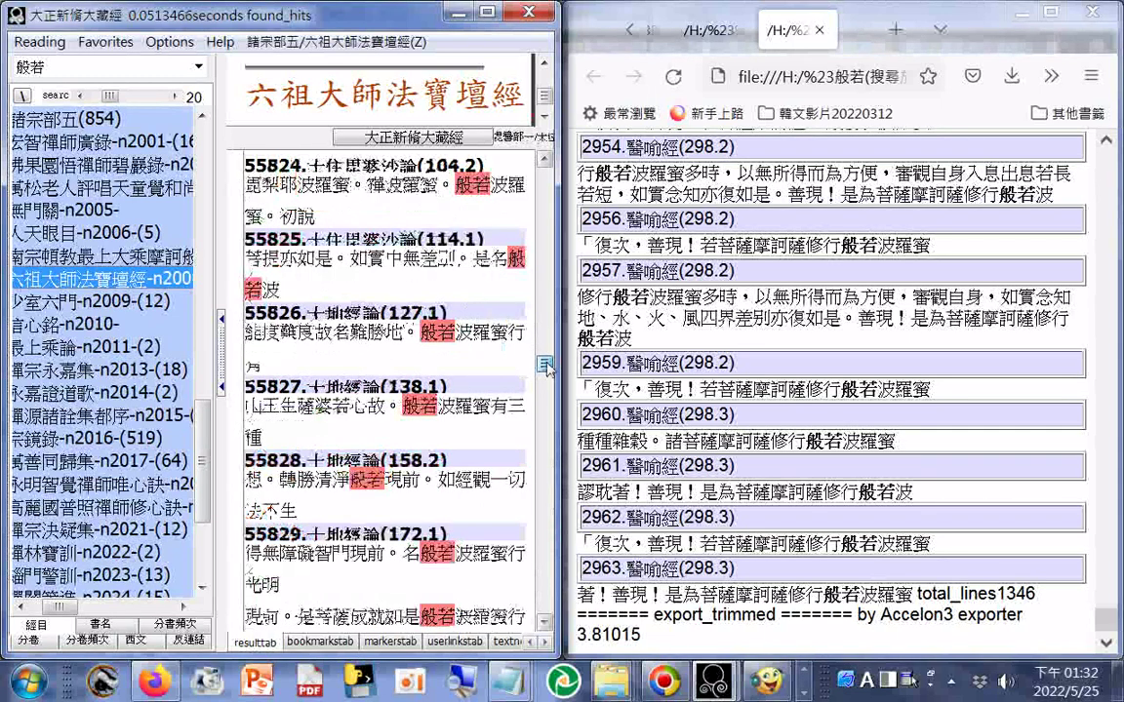
left_click_drag(548, 368, 543, 448)
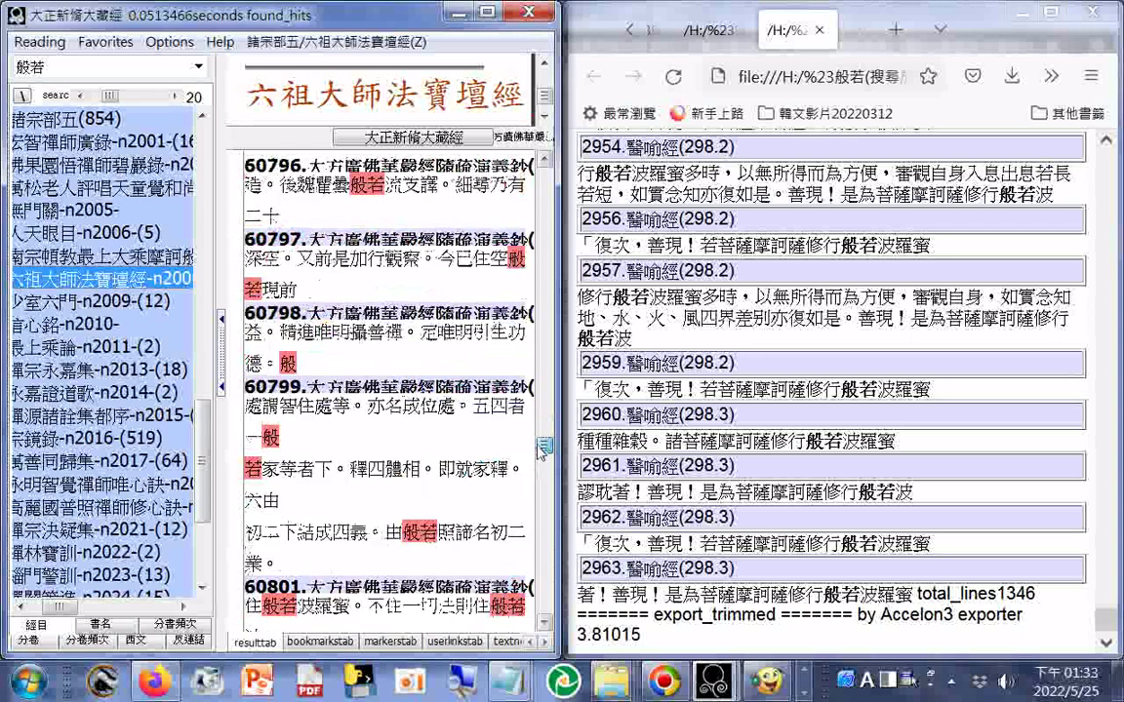
left_click_drag(542, 448, 540, 543)
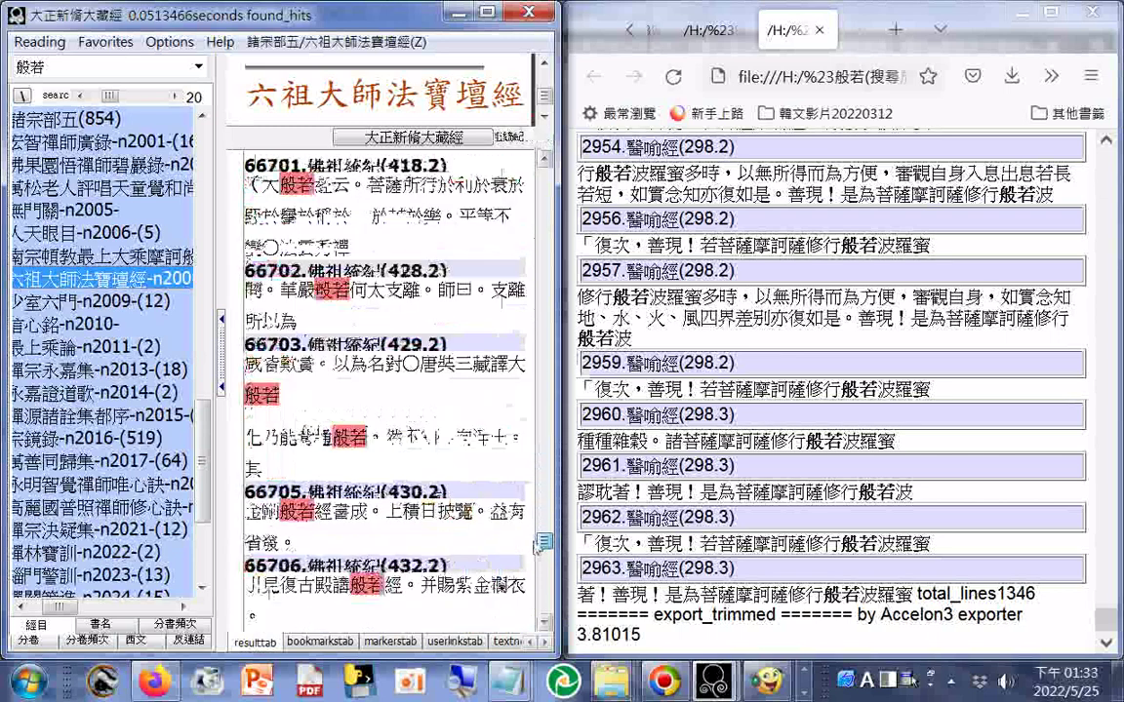
left_click_drag(537, 546, 539, 564)
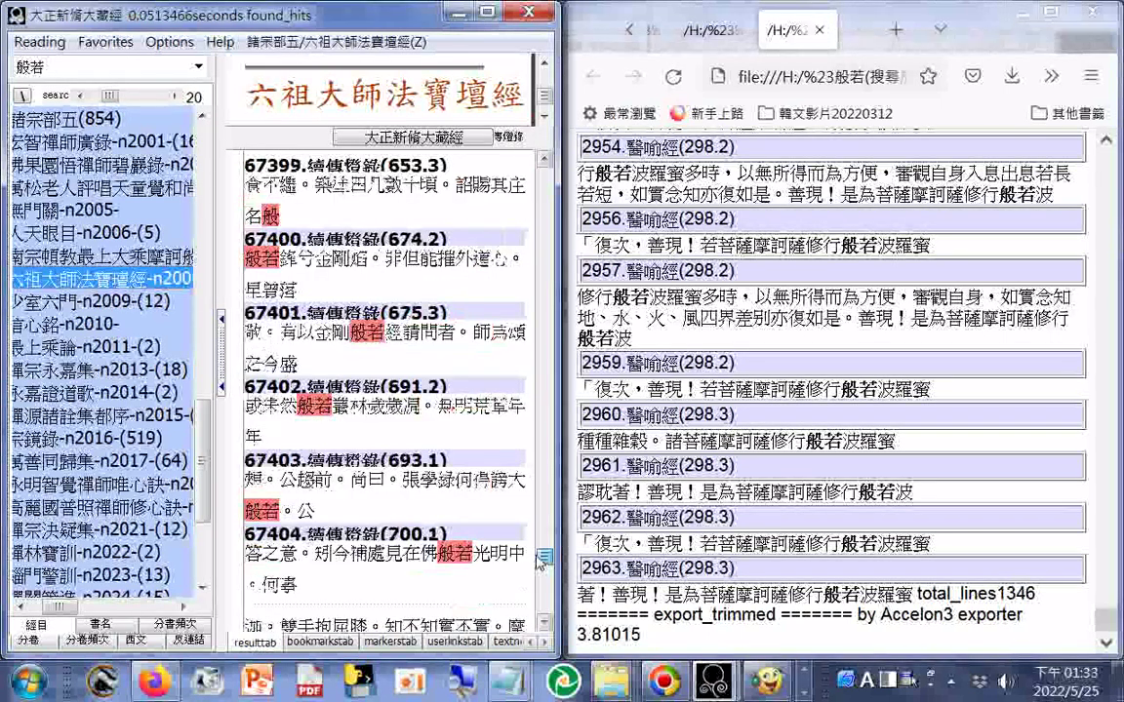
left_click_drag(538, 563, 543, 569)
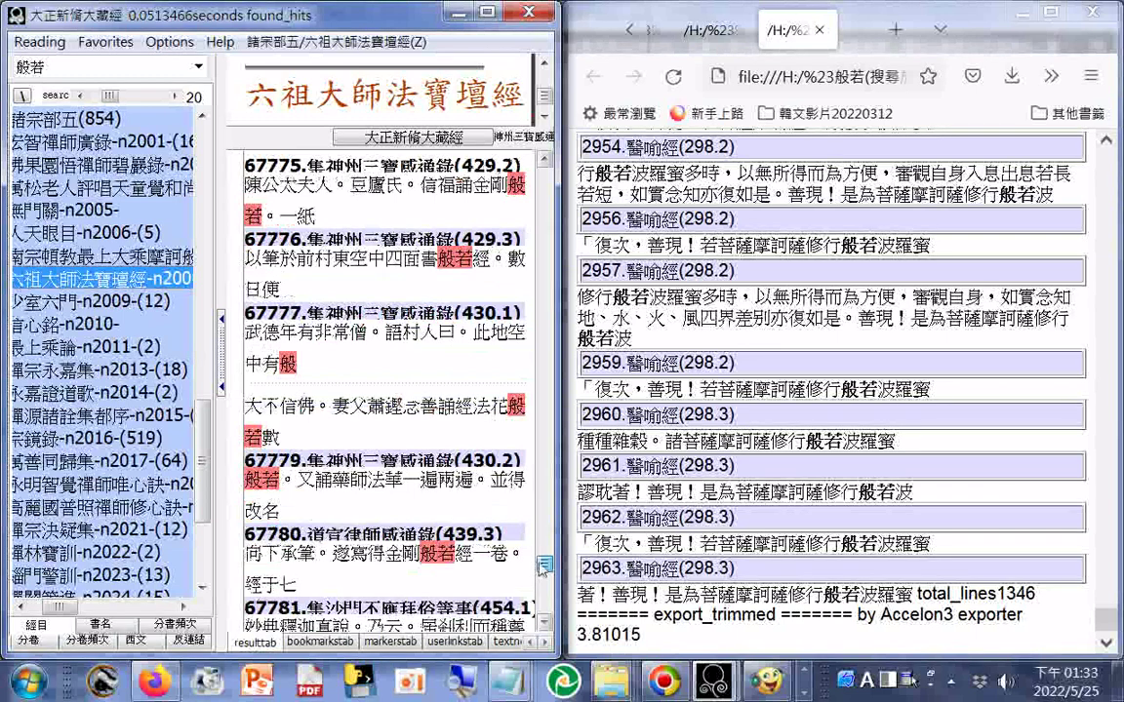
left_click_drag(542, 569, 543, 571)
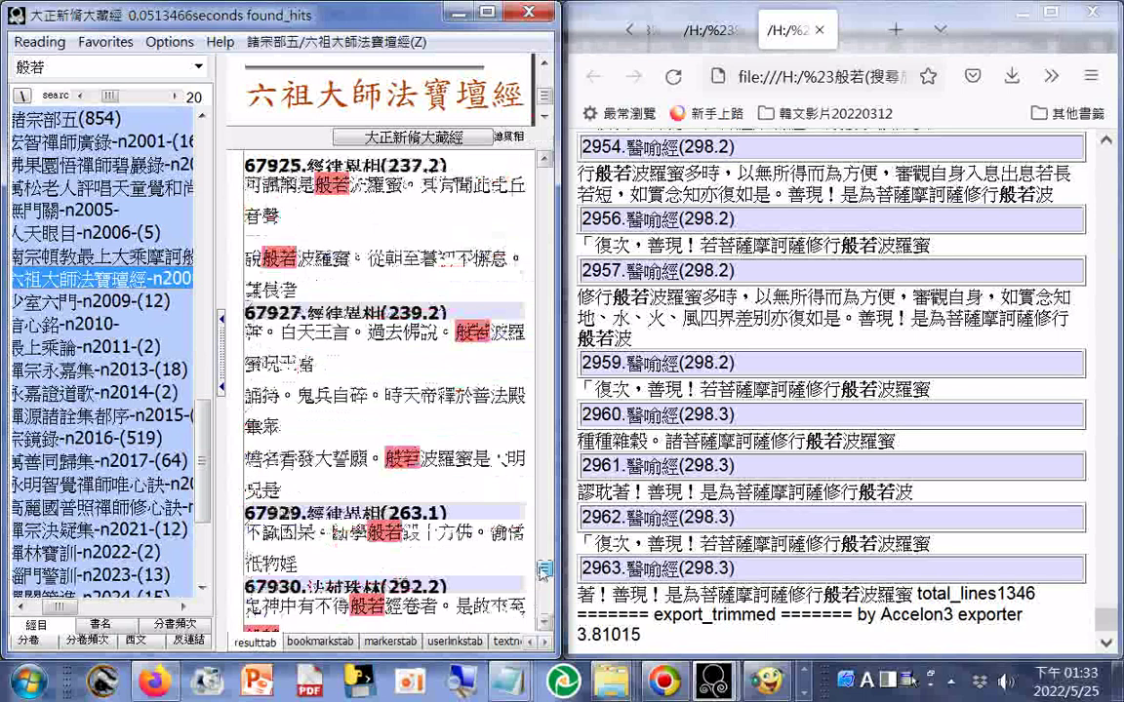
left_click_drag(544, 571, 544, 591)
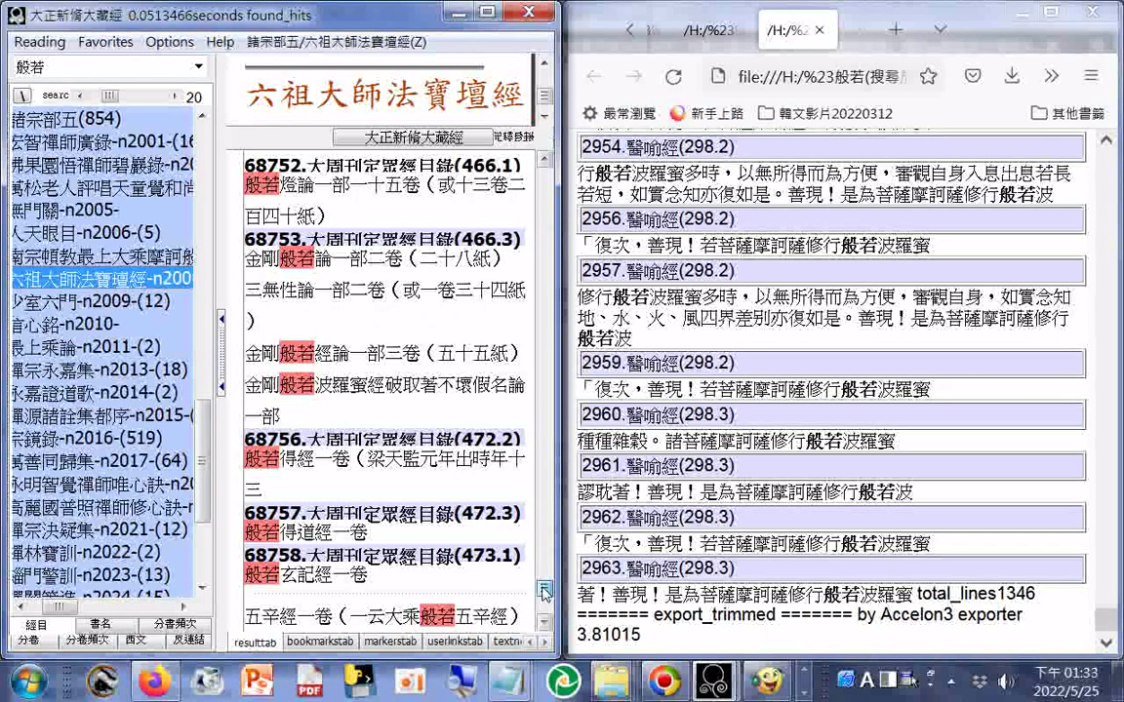
left_click_drag(544, 591, 544, 592)
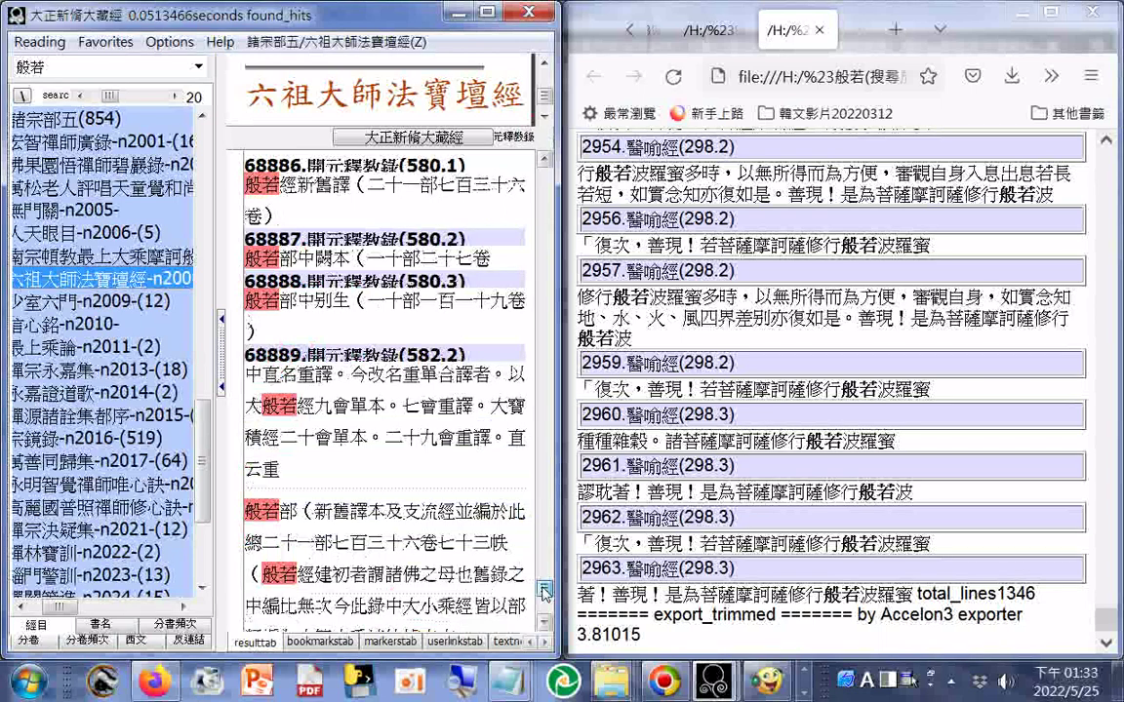
left_click_drag(543, 593, 545, 597)
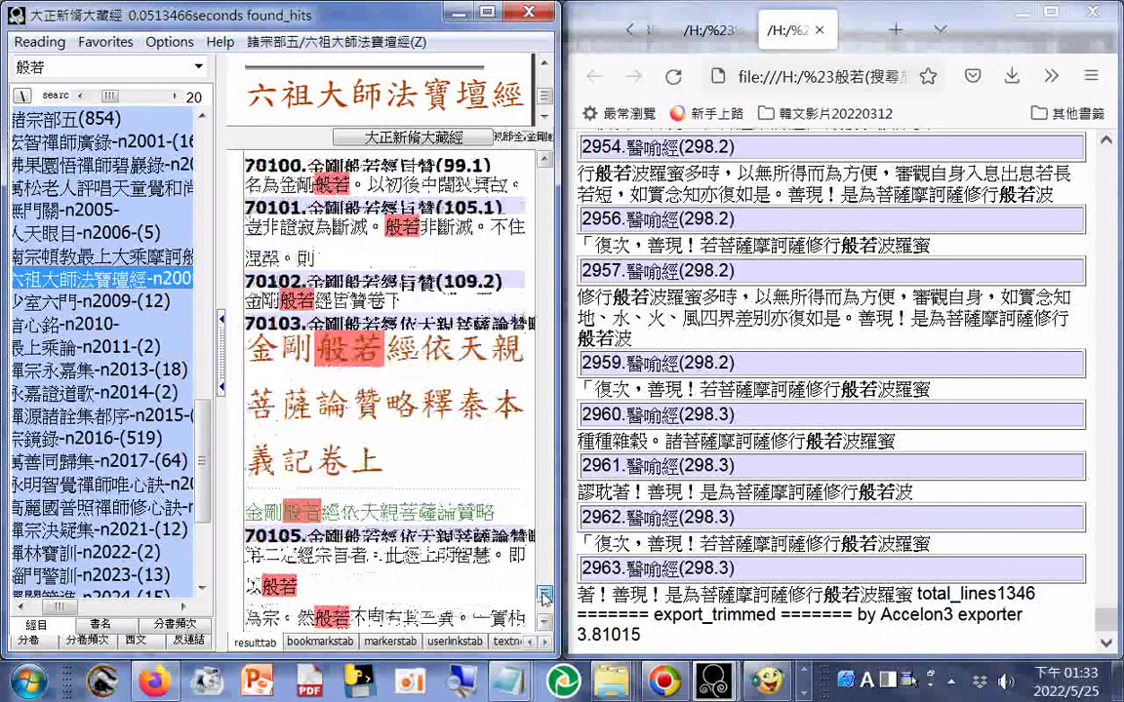
left_click_drag(542, 597, 544, 605)
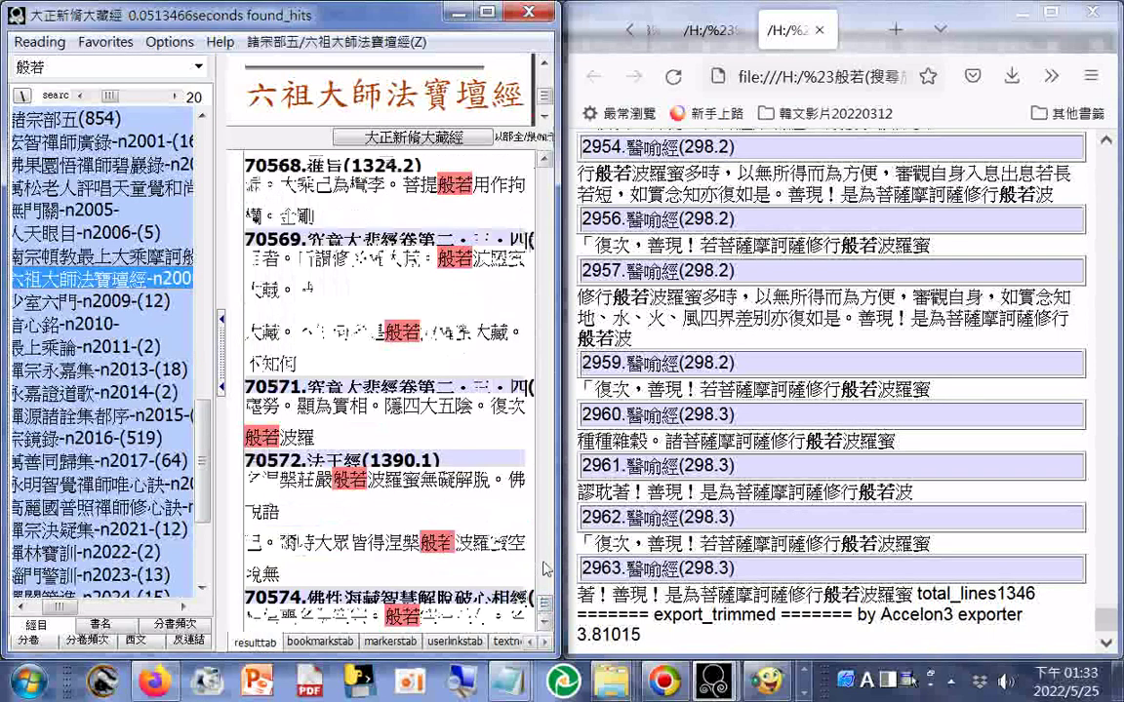
scroll(545, 566, "down", 3)
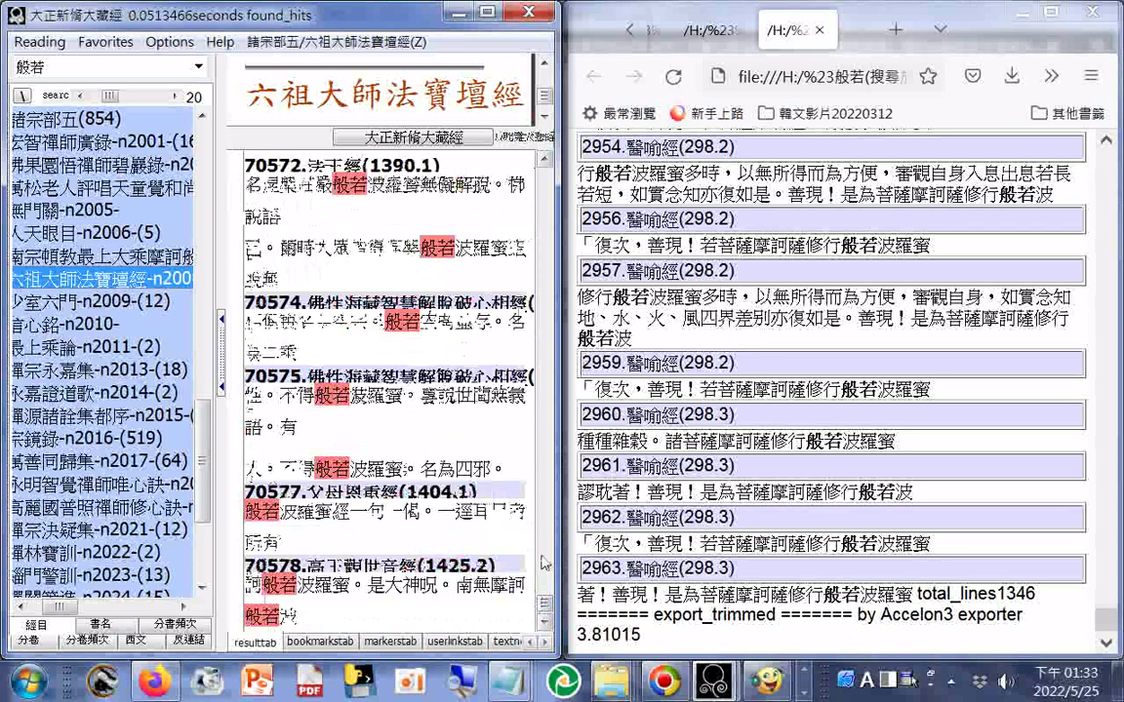
scroll(544, 564, "down", 3)
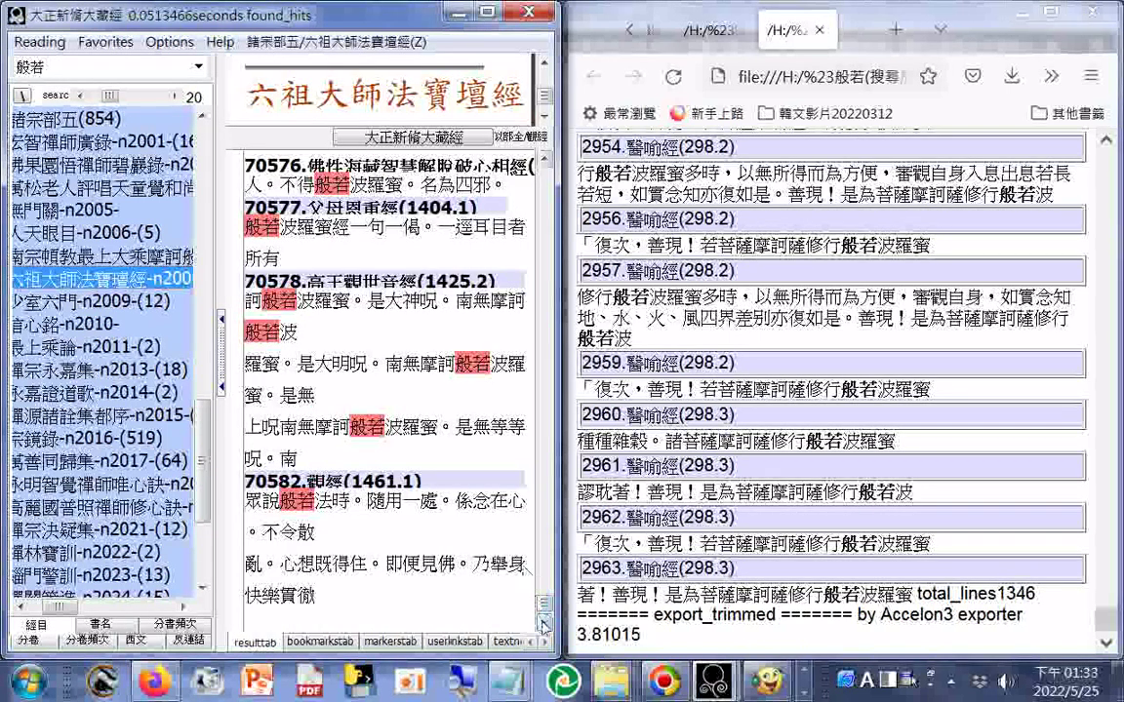